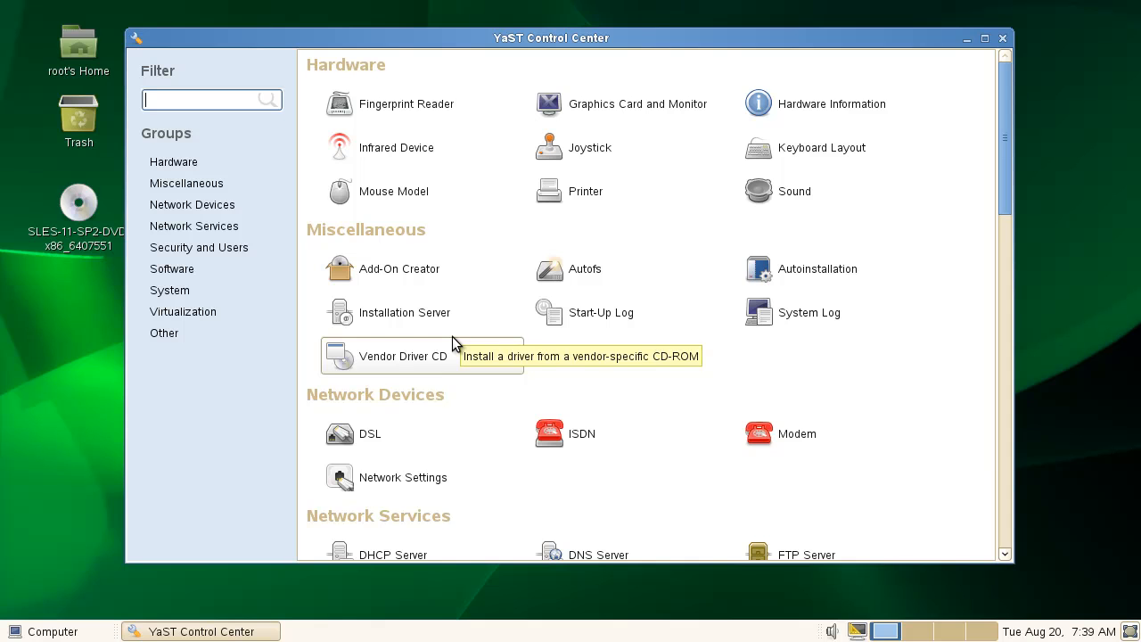
# Filter the YaST Control Center for 'softw' and launch Software Management.
pyautogui.write('softw')
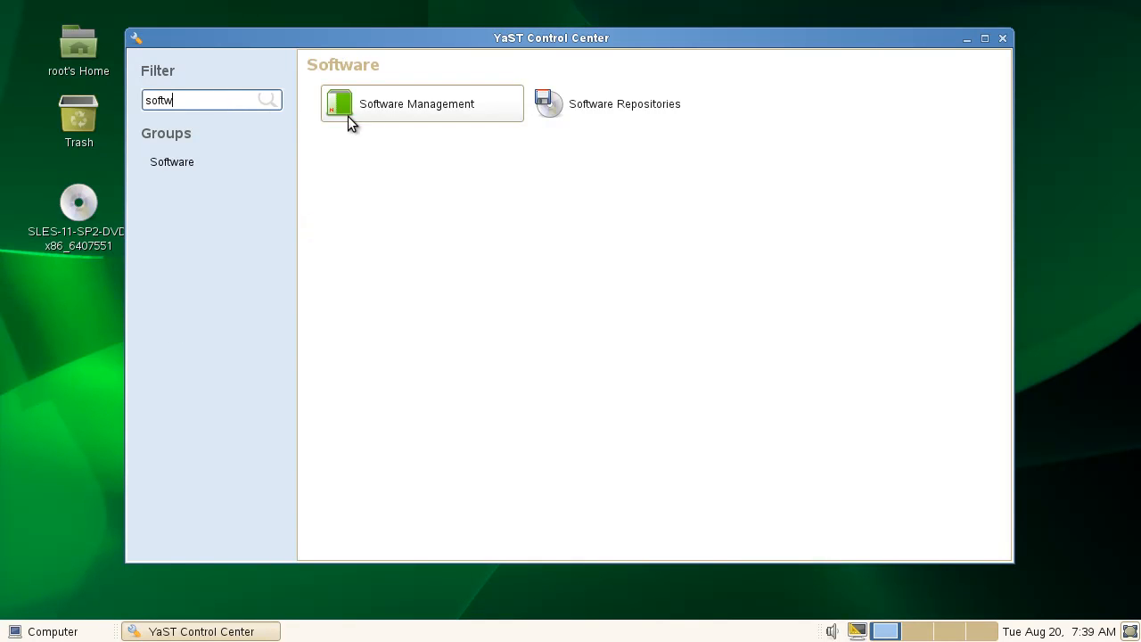
pyautogui.click(363, 107)
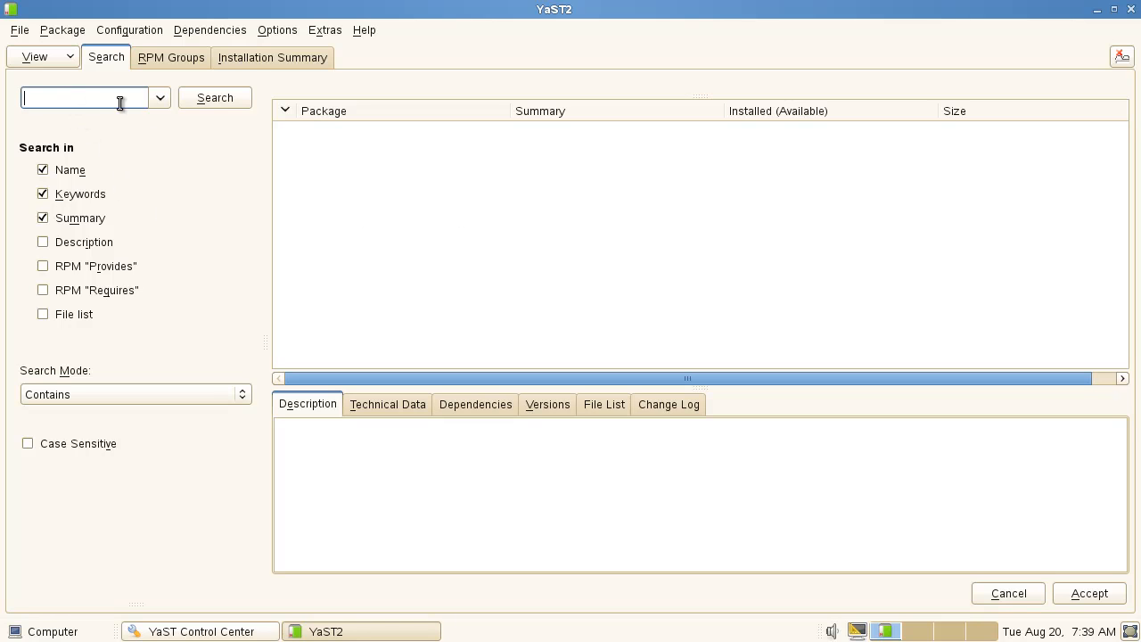
# Search the package list for 'java' and skim the results.
pyautogui.write('java')
pyautogui.click(217, 103)
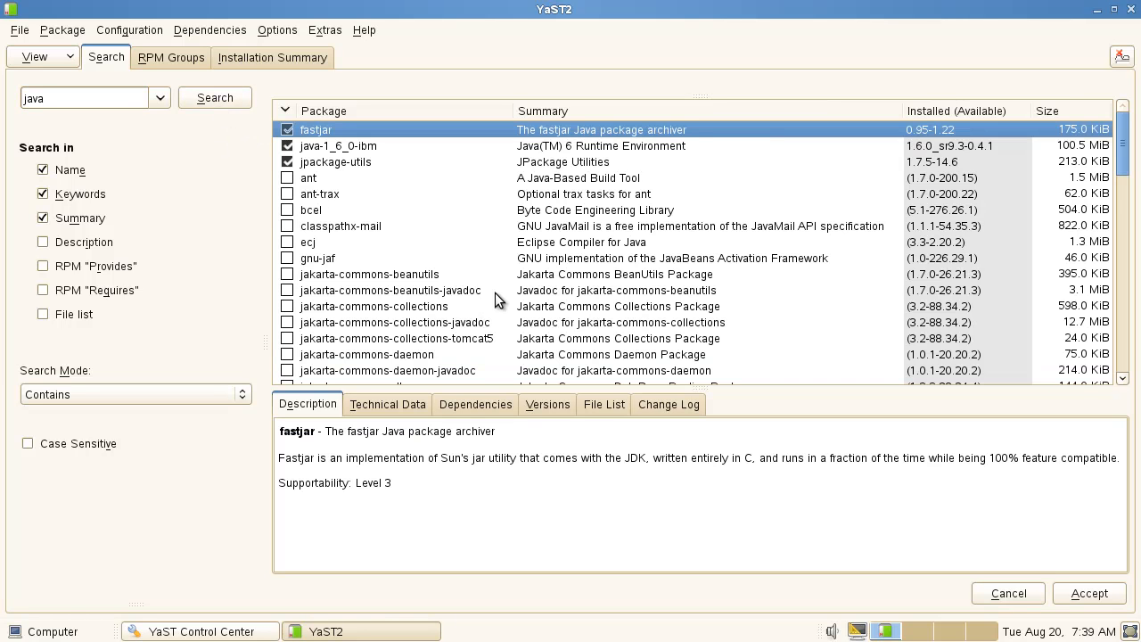
pyautogui.scroll(-15, 495, 295)
pyautogui.scroll(3, 487, 292)
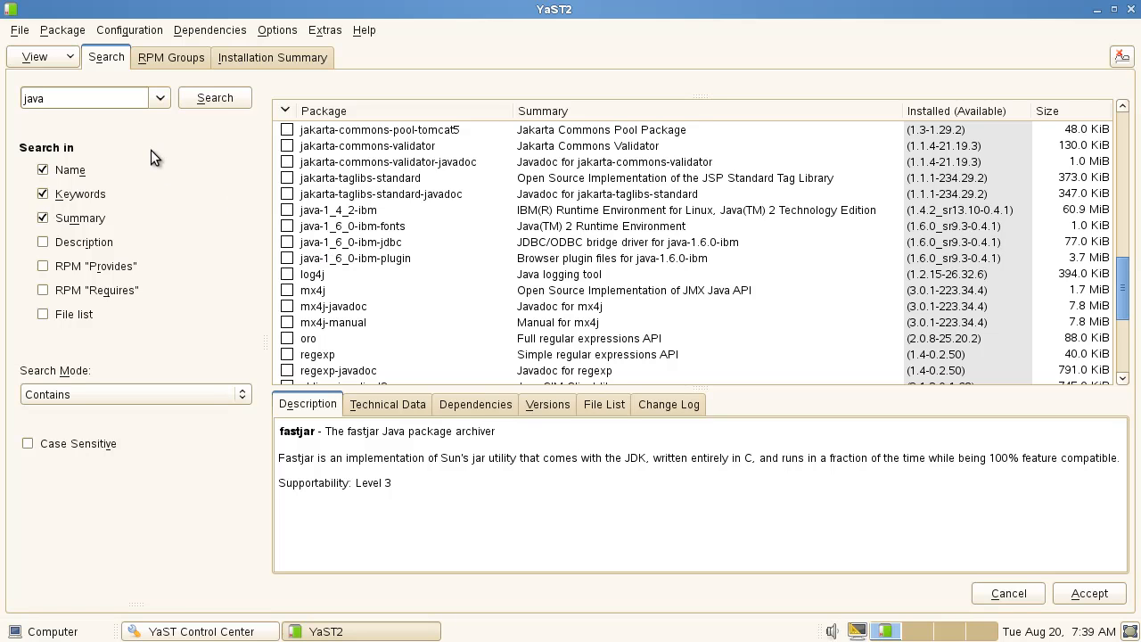
# Rerun the java search in file lists too, view java-1_6_0-ibm, then start a libgcrypt search.
pyautogui.click(42, 315)
pyautogui.click(193, 100)
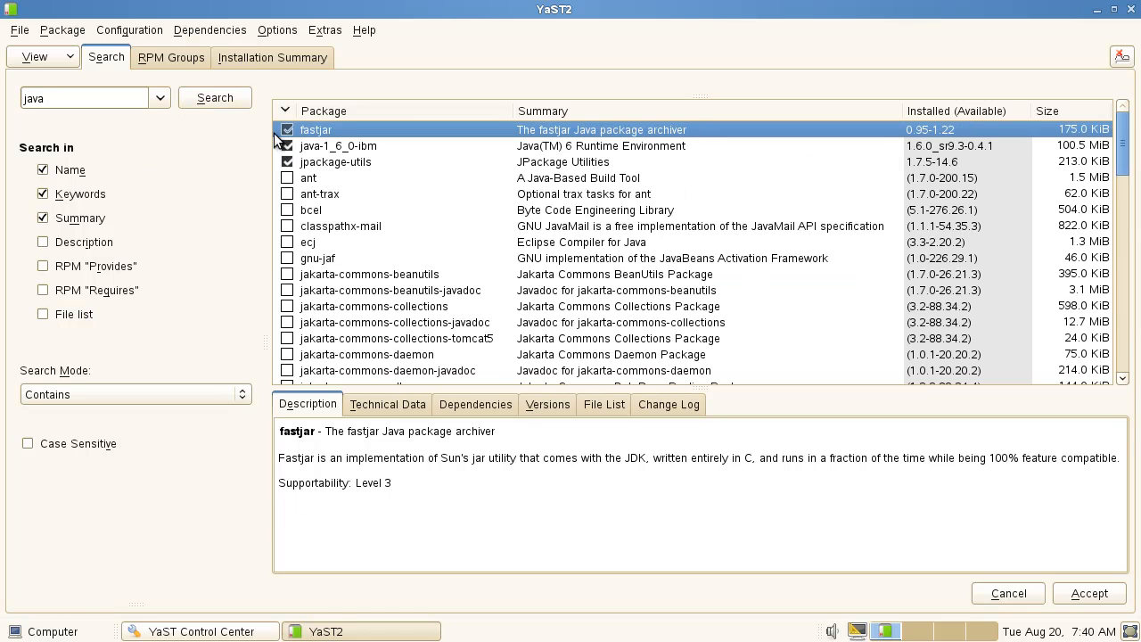
pyautogui.click(353, 147)
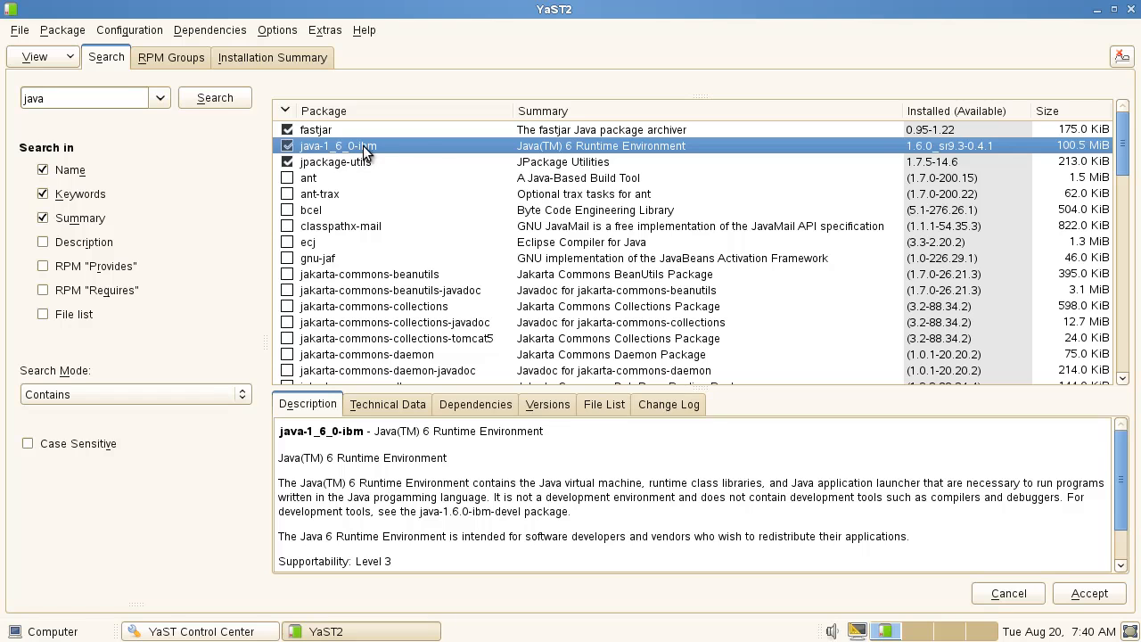
pyautogui.doubleClick(116, 98)
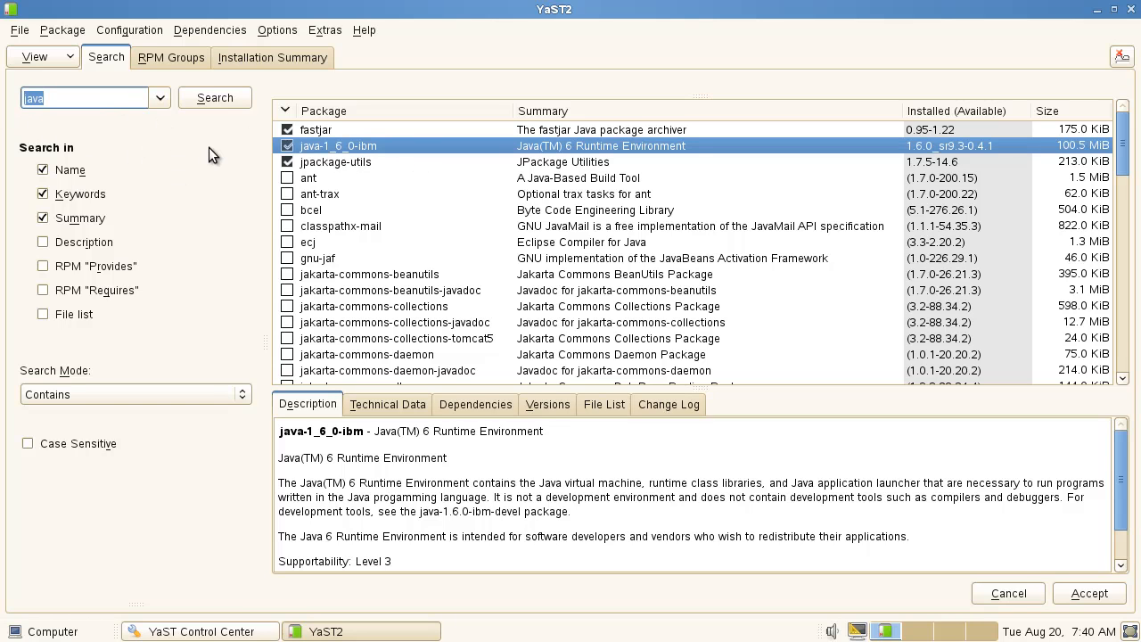
pyautogui.write('libgcrzpt')
# Search for libgcrypt, then for libaio, to check they are installed.
pyautogui.press('BackSpace')
pyautogui.press('BackSpace')
pyautogui.press('BackSpace')
pyautogui.press('BackSpace')
pyautogui.write('rypt')
pyautogui.press('Return')
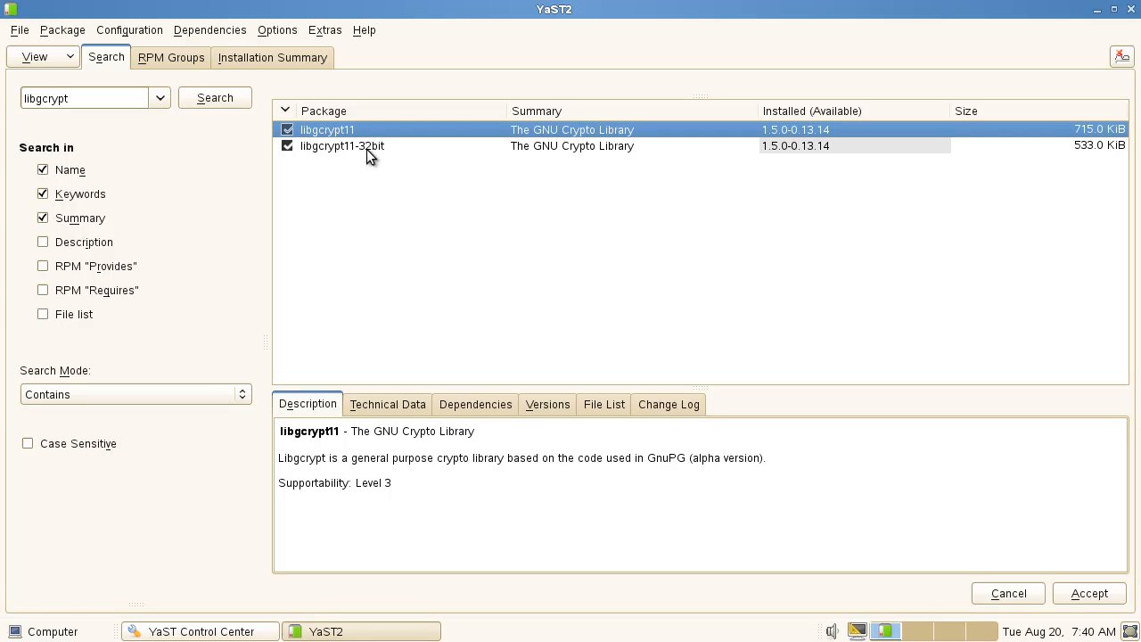
pyautogui.doubleClick(131, 105)
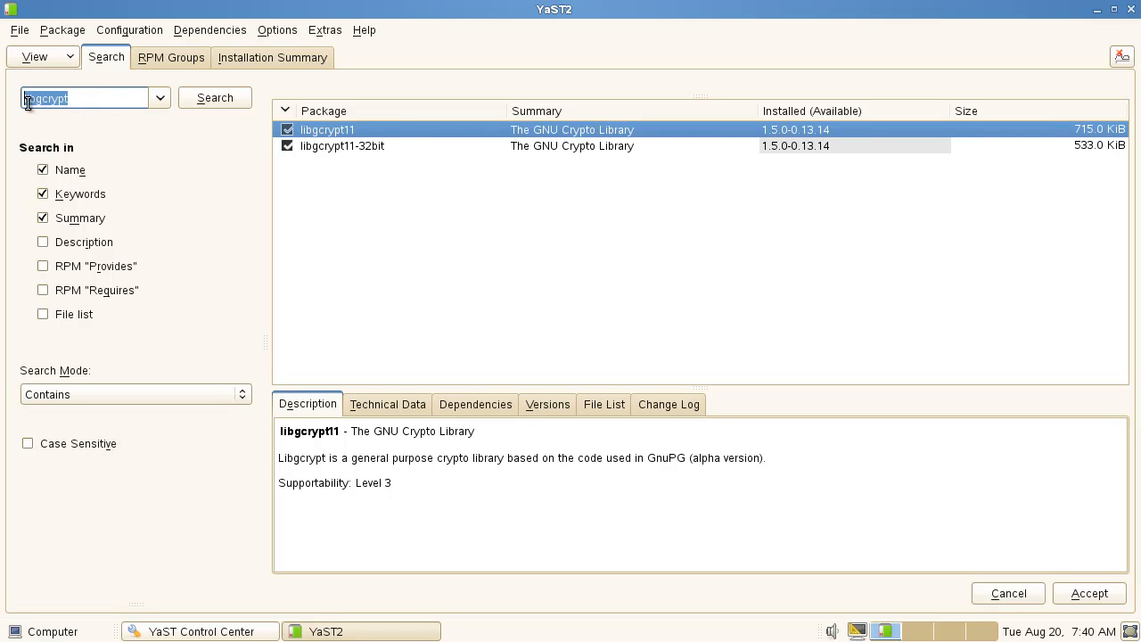
pyautogui.write('libaio')
pyautogui.press('Return')
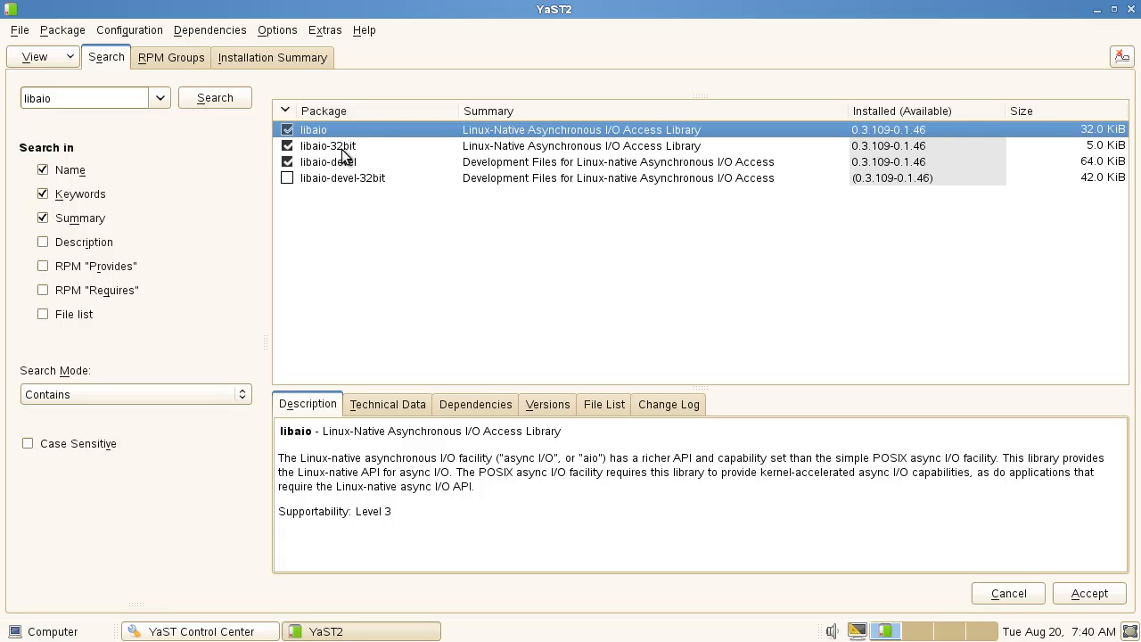
# Search for libpam, then for pam, to check the PAM packages.
pyautogui.moveTo(100, 102); pyautogui.dragTo(2, 112)
pyautogui.write('libpam')
pyautogui.press('Return')
pyautogui.moveTo(79, 97); pyautogui.dragTo(3, 98)
pyautogui.write('pam')
pyautogui.press('Return')
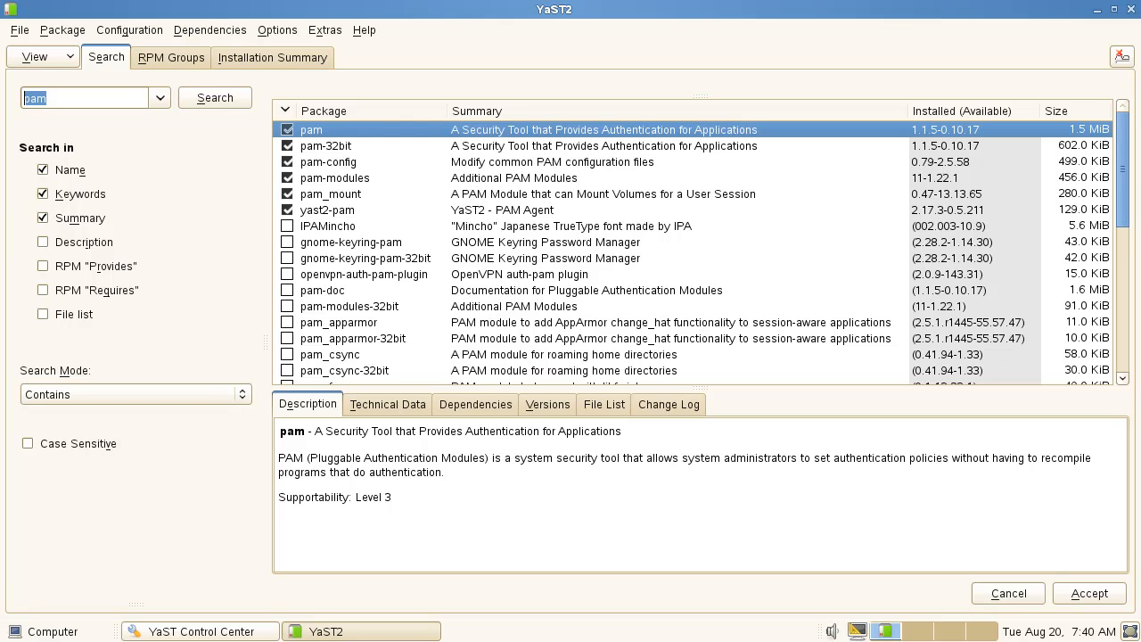
# Close Software Management and filter the Control Center for 'samba'.
pyautogui.click(1132, 9)
pyautogui.moveTo(258, 102); pyautogui.dragTo(70, 108)
pyautogui.write('samba')
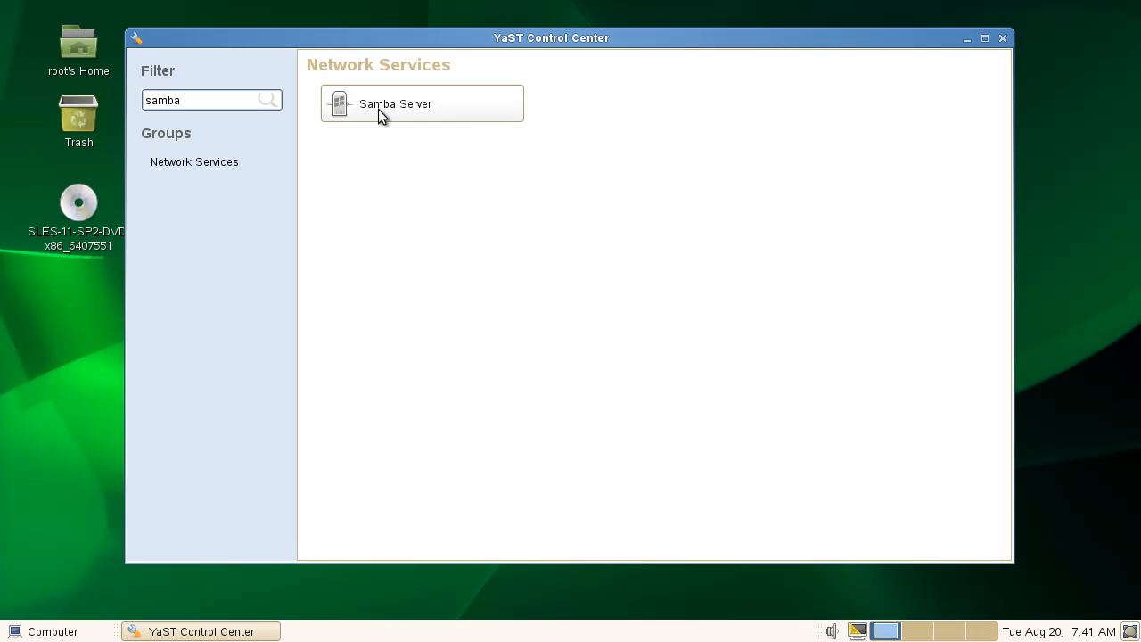
# Open Samba Server, view its Start-Up settings, discard without changes, and close YaST.
pyautogui.click(378, 109)
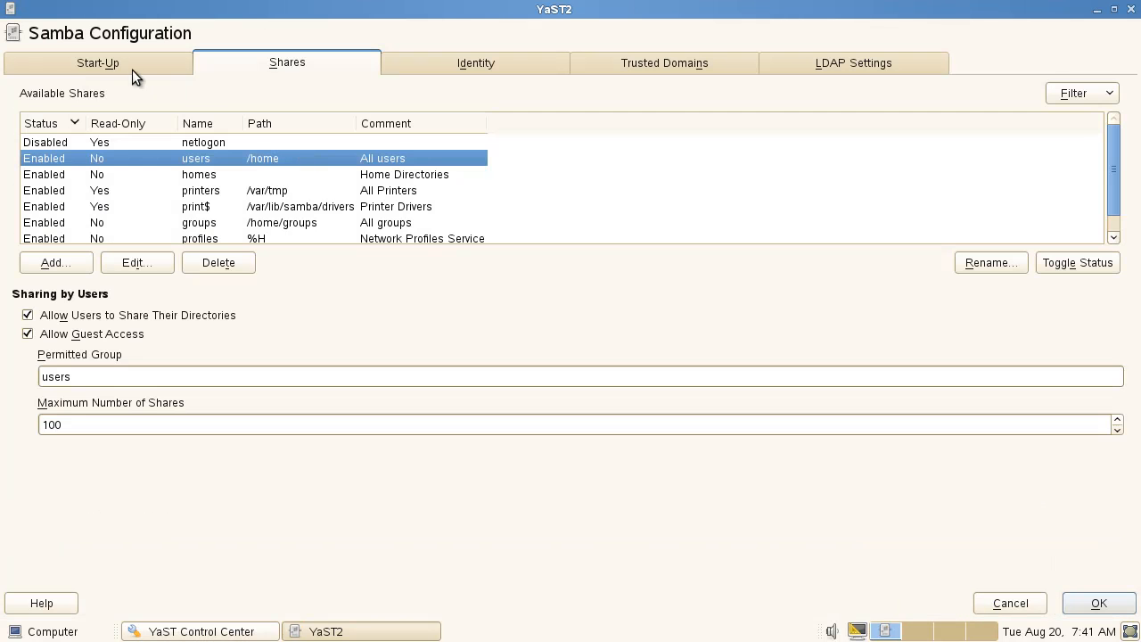
pyautogui.click(117, 66)
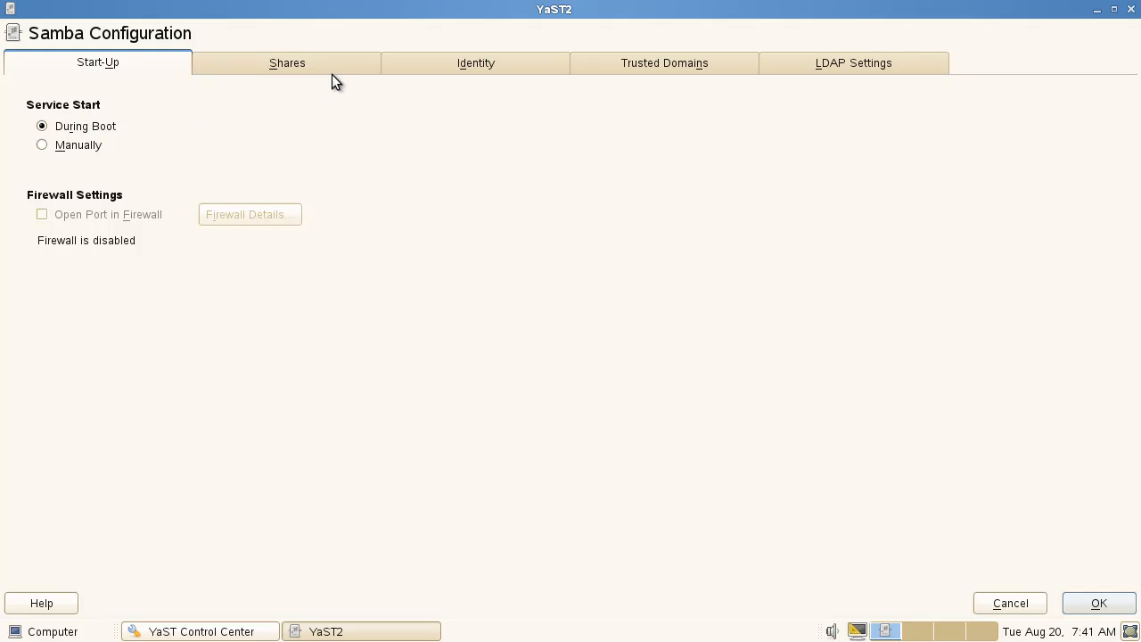
pyautogui.click(1008, 603)
pyautogui.click(532, 279)
pyautogui.click(1029, 606)
pyautogui.click(634, 282)
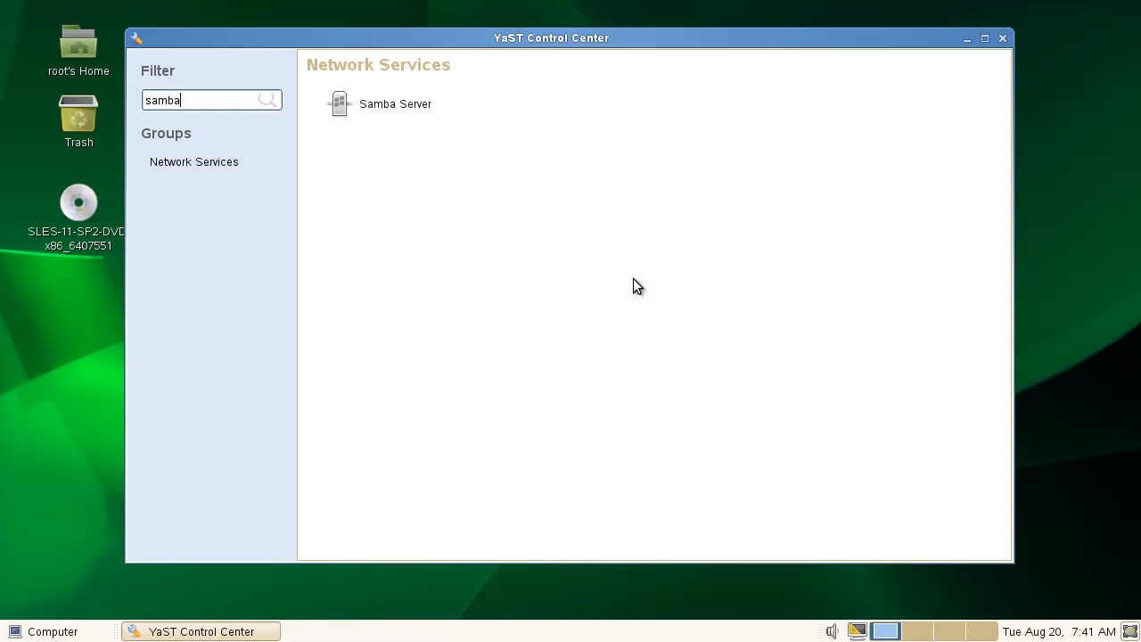
pyautogui.click(1003, 38)
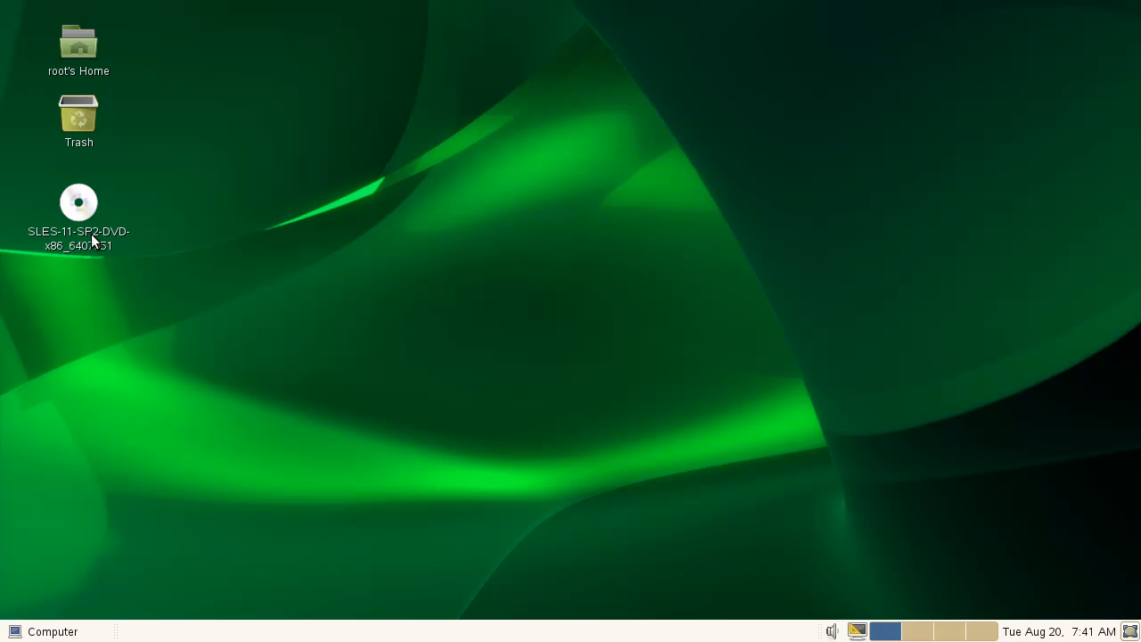
# Open a terminal from the desktop, change into /tmp/HANA and list it.
pyautogui.rightClick(405, 215)
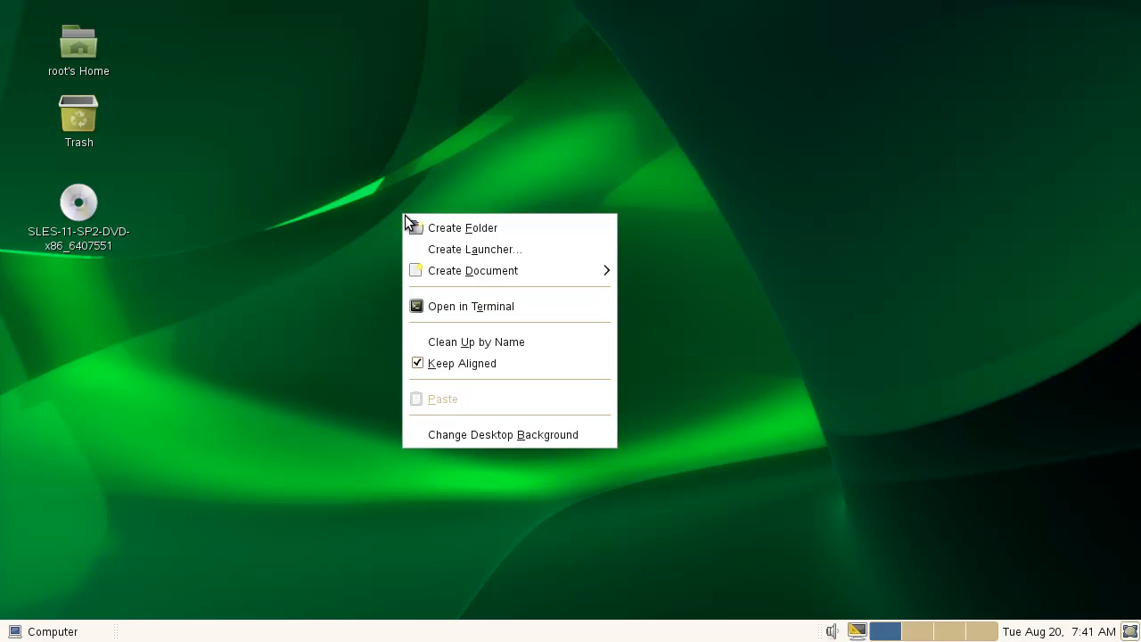
pyautogui.click(484, 307)
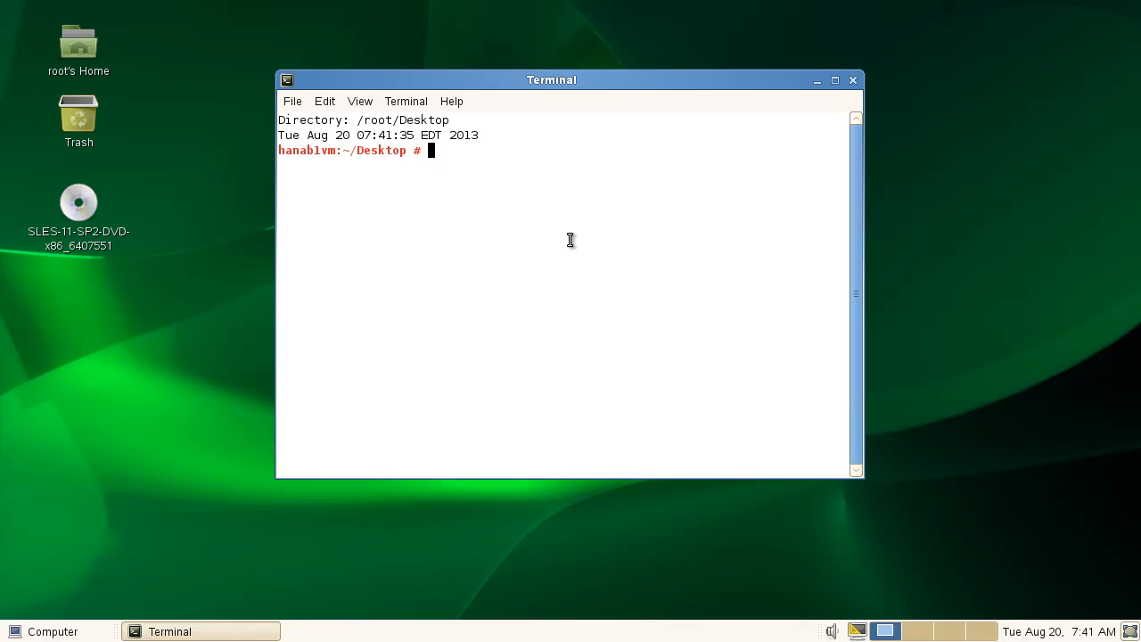
pyautogui.write('cd &')
pyautogui.press('BackSpace')
pyautogui.write('/tmp/HANA')
pyautogui.press('Return')
pyautogui.write('ls')
pyautogui.press('Return')
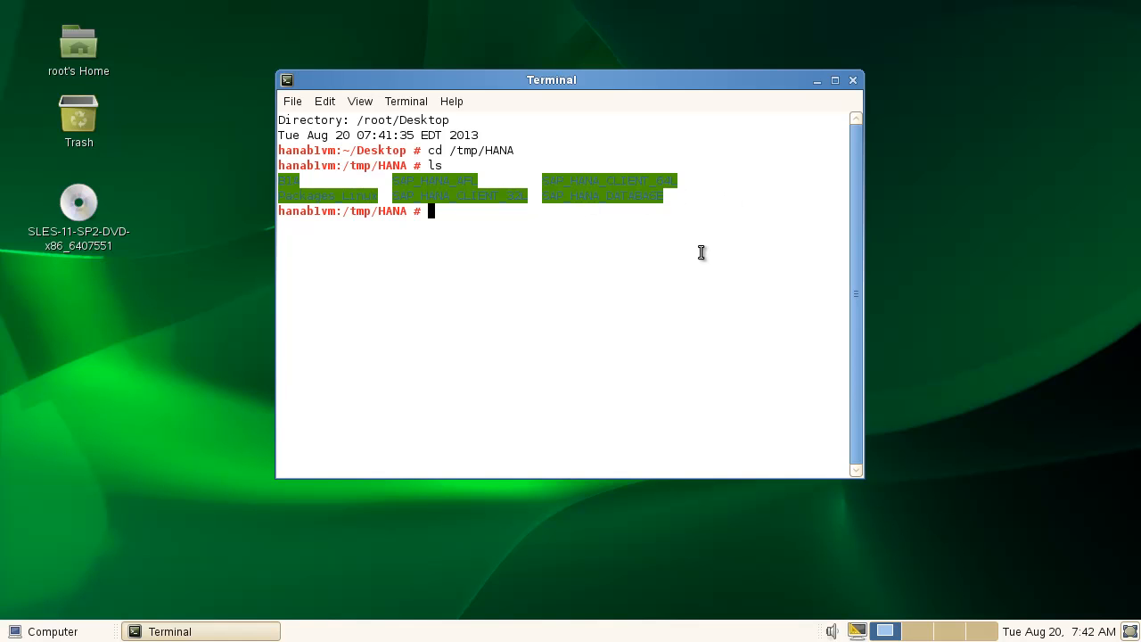
# Abandon the chmod commands, step up with 'cd ..', re-enter HANA and type 'cd SAP_'.
pyautogui.write('chmod /R 754 B1A')
pyautogui.press('BackSpace')
pyautogui.press('BackSpace')
pyautogui.press('BackSpace')
pyautogui.press('BackSpace')
pyautogui.press('BackSpace')
pyautogui.press('BackSpace')
pyautogui.press('BackSpace')
pyautogui.press('BackSpace')
pyautogui.press('BackSpace')
pyautogui.press('BackSpace')
pyautogui.press('BackSpace')
pyautogui.press('BackSpace')
pyautogui.press('BackSpace')
pyautogui.press('BackSpace')
pyautogui.press('BackSpace')
pyautogui.press('BackSpace')
pyautogui.write('cd..')
pyautogui.press('Return')
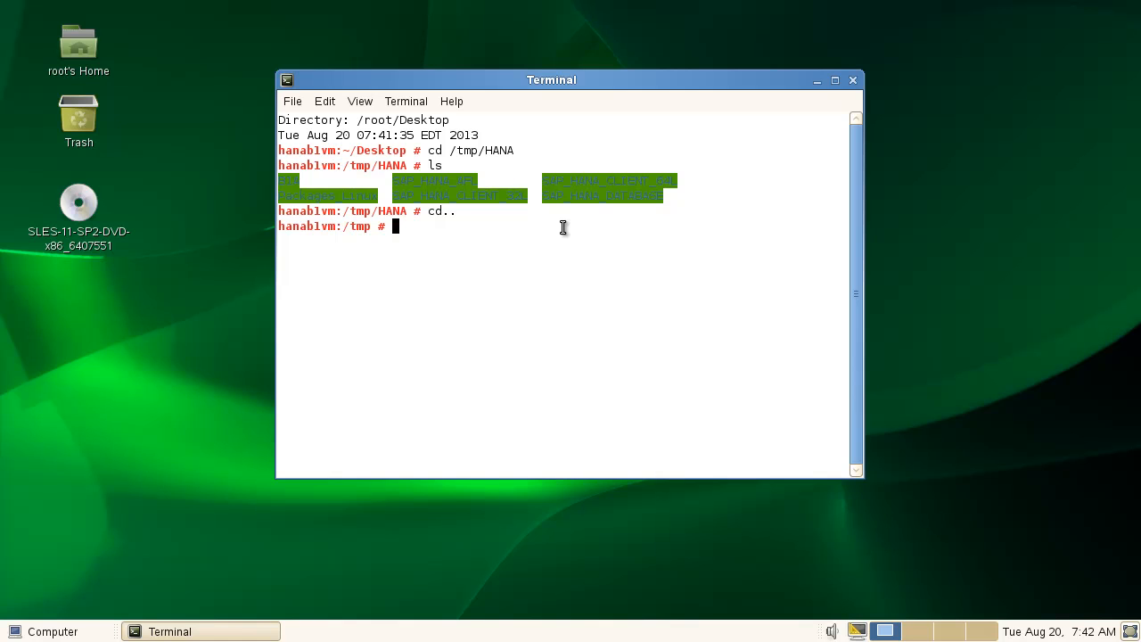
pyautogui.write('chmod -R 754 HANA/')
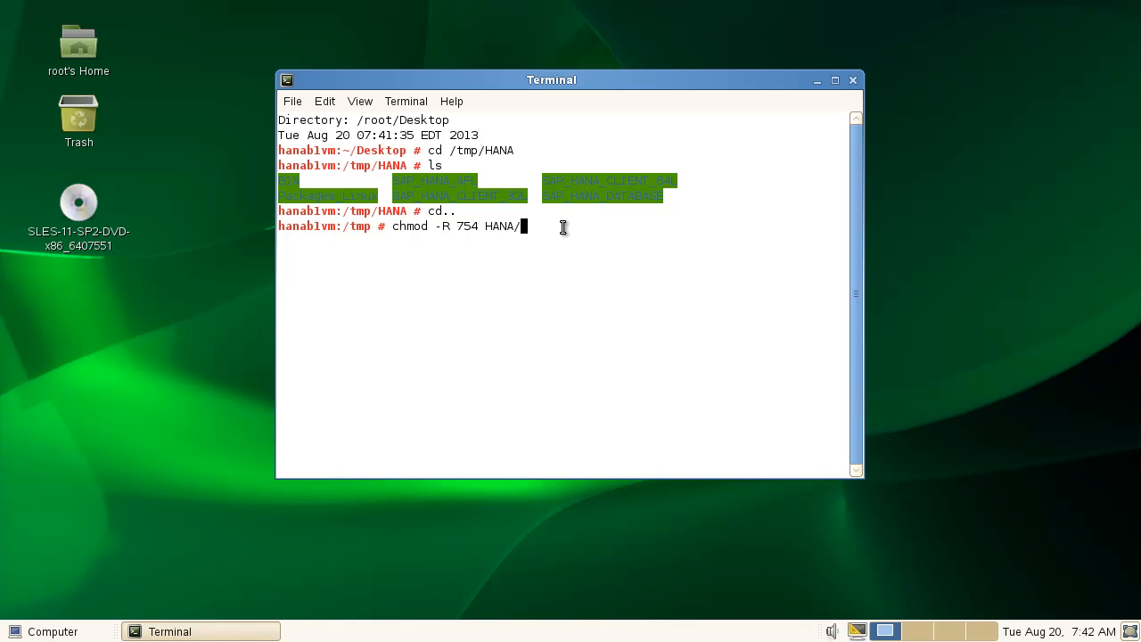
pyautogui.press('BackSpace')
pyautogui.press('BackSpace')
pyautogui.press('BackSpace')
pyautogui.press('BackSpace')
pyautogui.press('BackSpace')
pyautogui.press('BackSpace')
pyautogui.press('BackSpace')
pyautogui.press('BackSpace')
pyautogui.press('BackSpace')
pyautogui.press('BackSpace')
pyautogui.press('BackSpace')
pyautogui.press('BackSpace')
pyautogui.press('BackSpace')
pyautogui.press('BackSpace')
pyautogui.press('BackSpace')
pyautogui.press('BackSpace')
pyautogui.press('BackSpace')
pyautogui.press('BackSpace')
pyautogui.write('cd ')
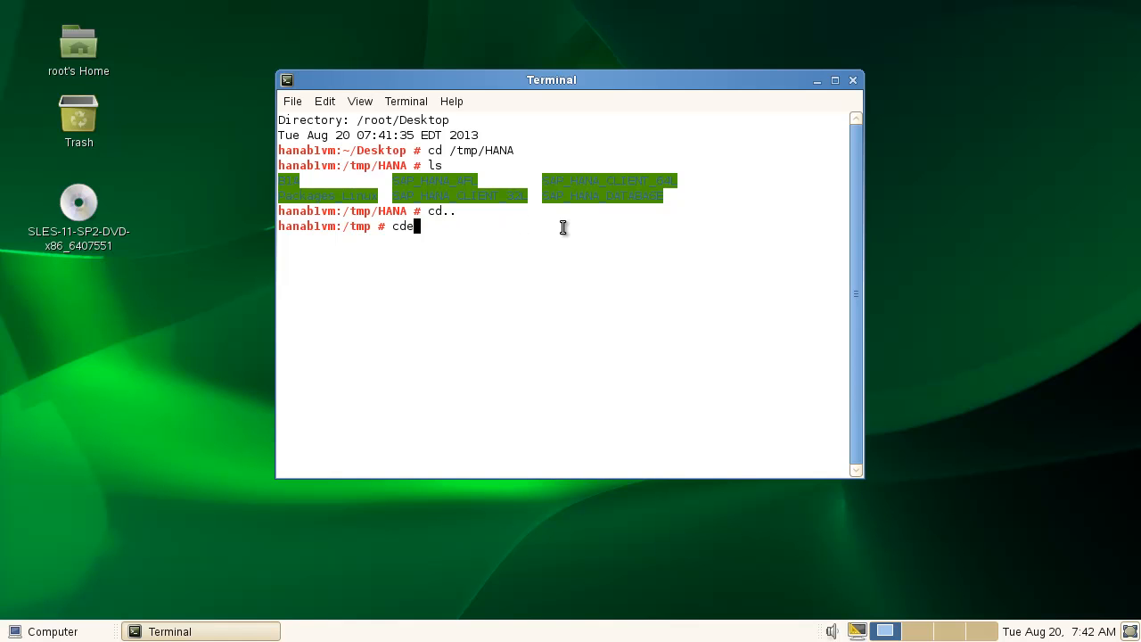
pyautogui.write('HANA')
pyautogui.press('Return')
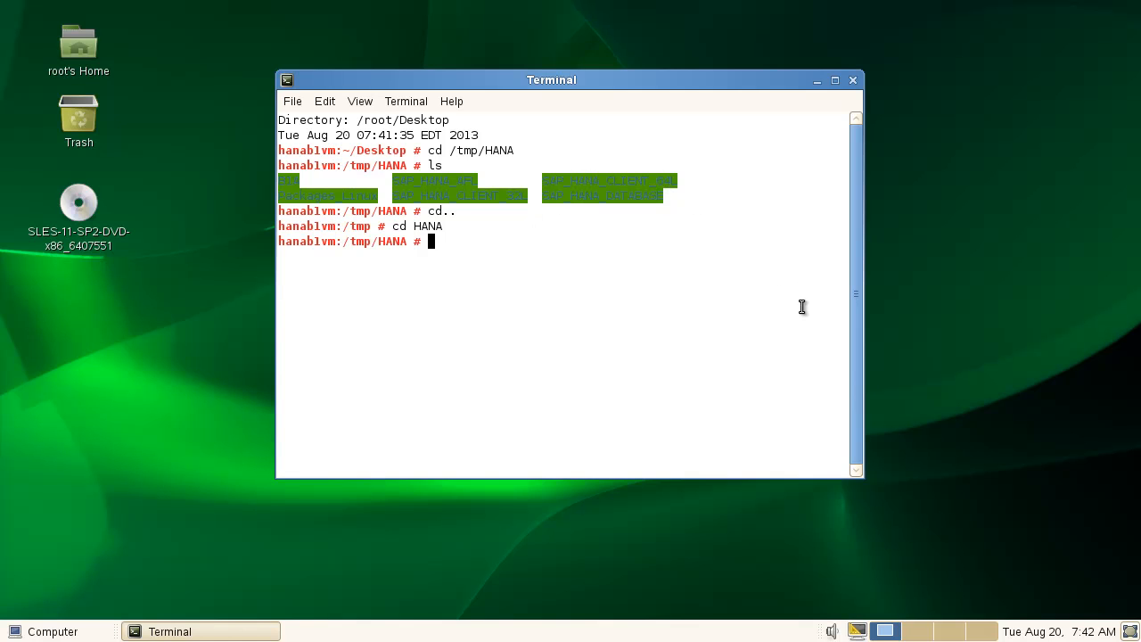
pyautogui.write('SAP?H')
pyautogui.press('BackSpace')
pyautogui.press('BackSpace')
pyautogui.write('_')
# Open the Control Center, filter for 'key', and show the Keyboard Preferences layouts.
pyautogui.click(27, 629)
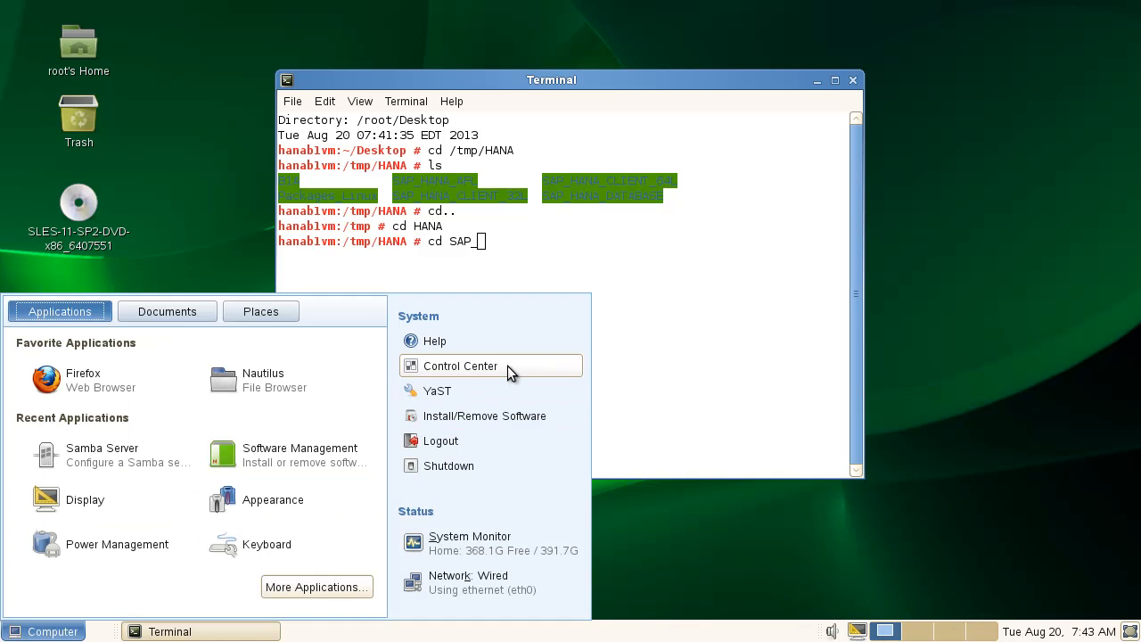
pyautogui.click(507, 366)
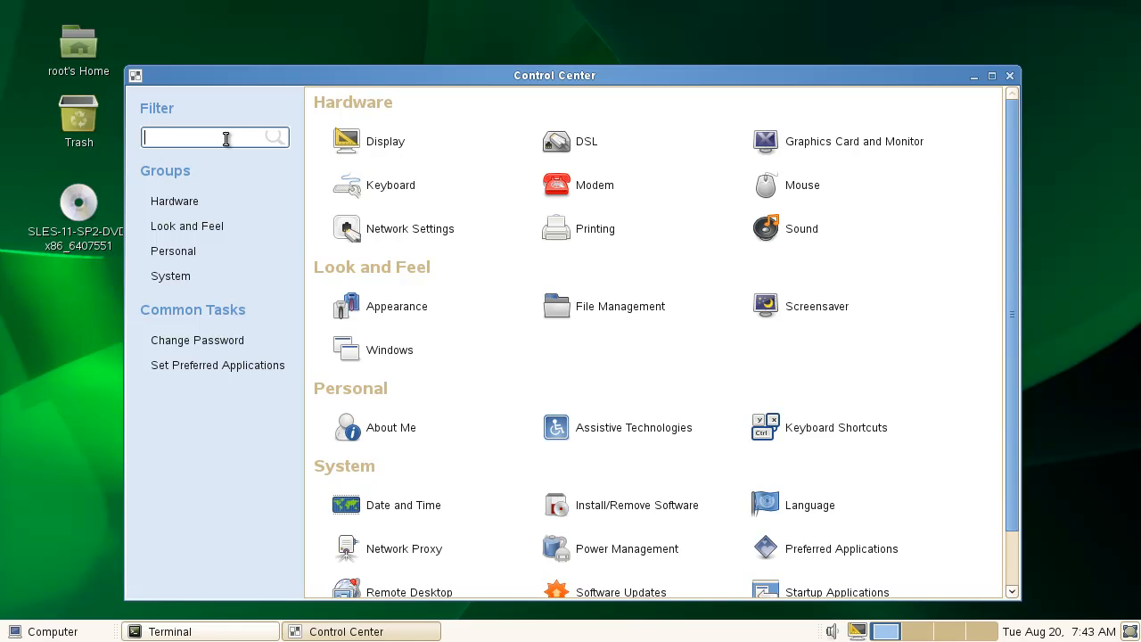
pyautogui.write('kez')
pyautogui.press('BackSpace')
pyautogui.write('y')
pyautogui.click(366, 135)
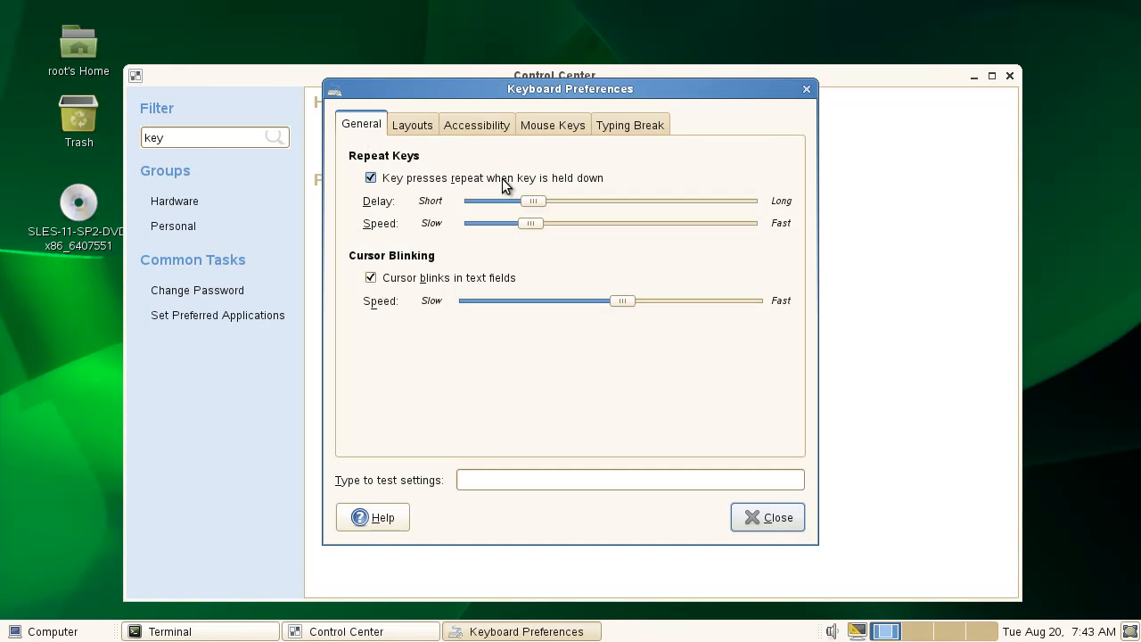
pyautogui.click(423, 124)
# Make Germany the default keyboard layout, close preferences, and return to the terminal.
pyautogui.click(378, 272)
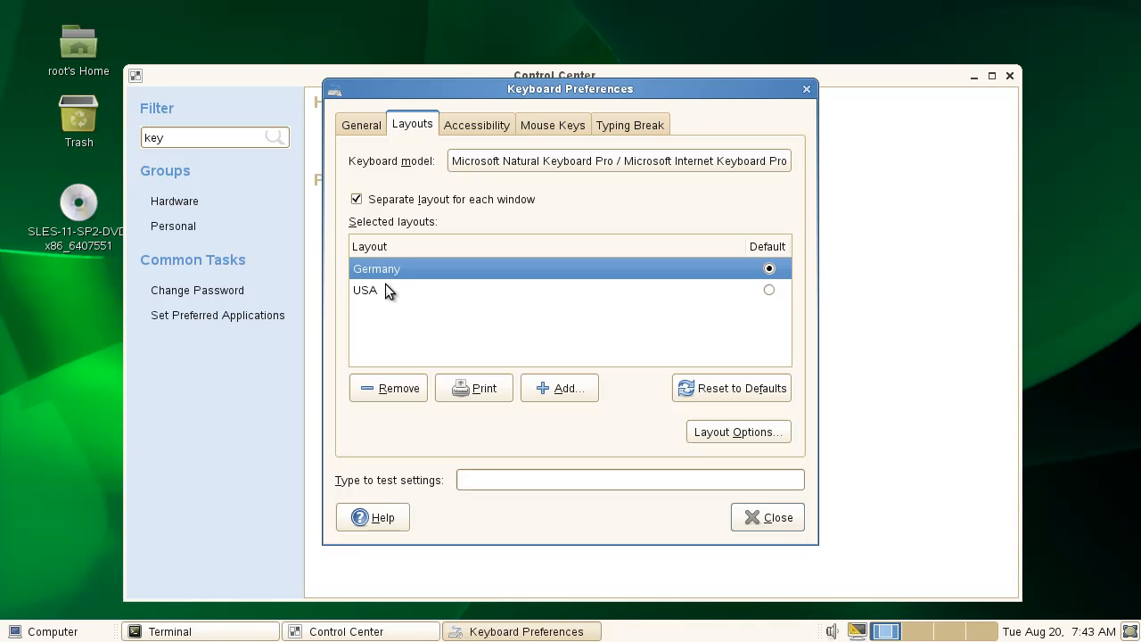
pyautogui.click(386, 287)
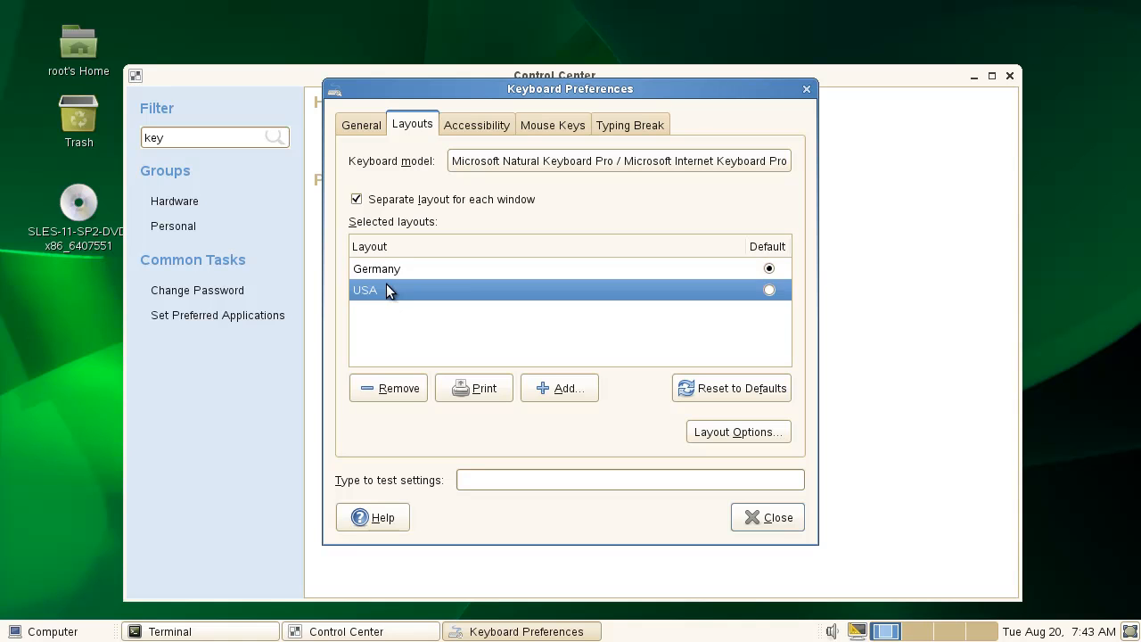
pyautogui.click(769, 269)
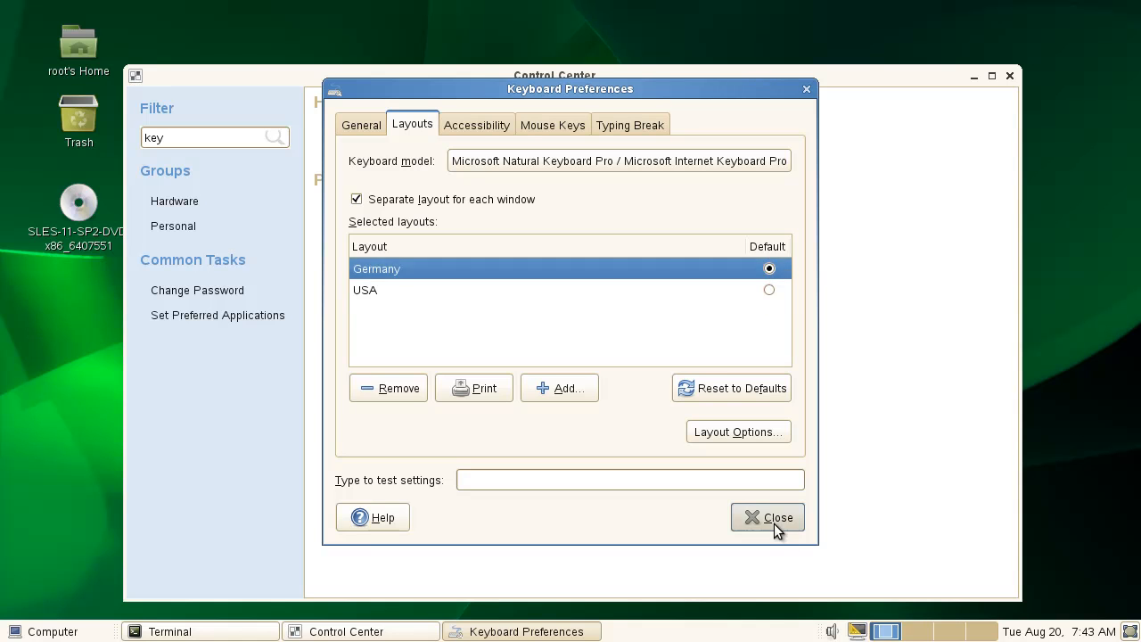
pyautogui.click(772, 519)
pyautogui.click(211, 629)
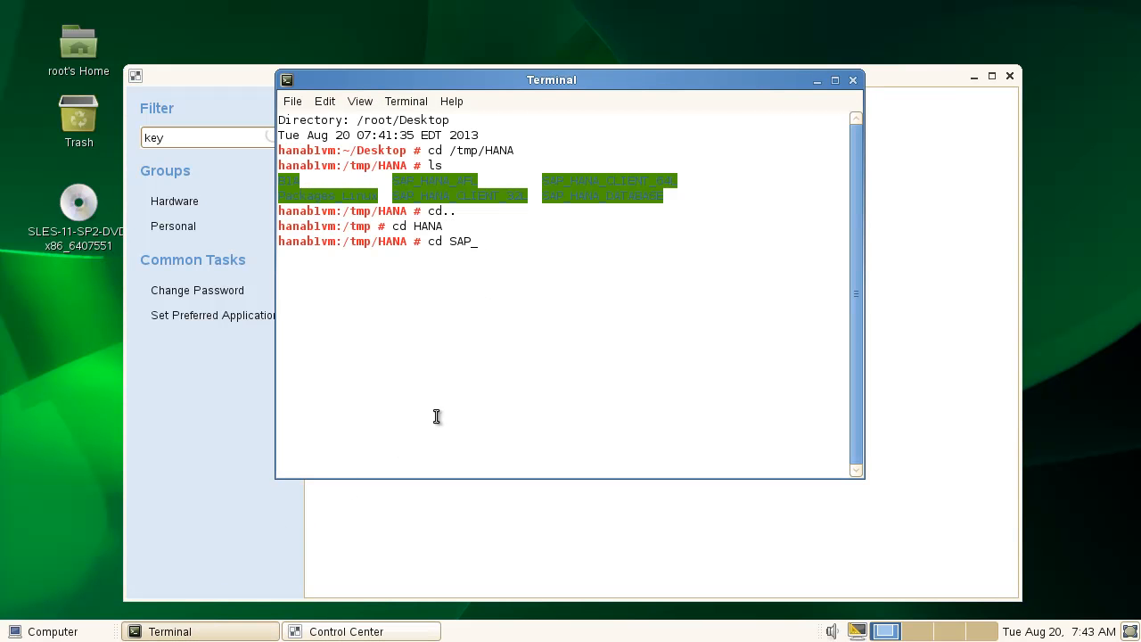
# Enter SAP_HANA_CLIENT_64L, list its contents, and launch ./hdbinst.
pyautogui.write('H')
pyautogui.press('Tab')
pyautogui.write('C')
pyautogui.press('Tab')
pyautogui.write('6')
pyautogui.press('Tab')
pyautogui.press('Return')
pyautogui.write('ls')
pyautogui.press('Return')
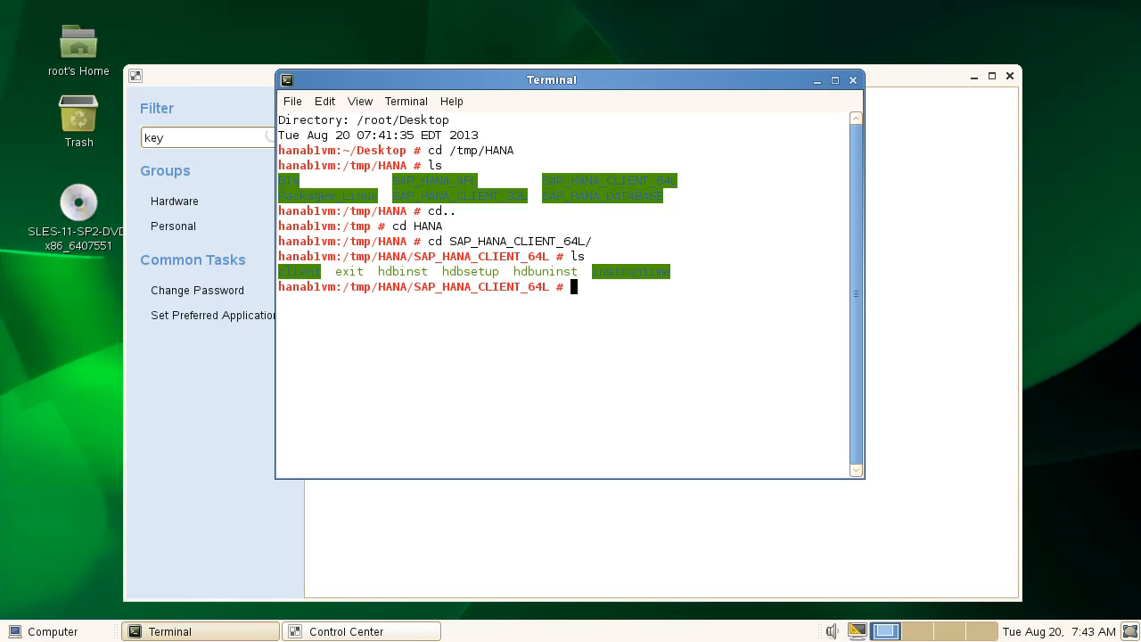
pyautogui.write('./hdbinst')
pyautogui.press('Return')
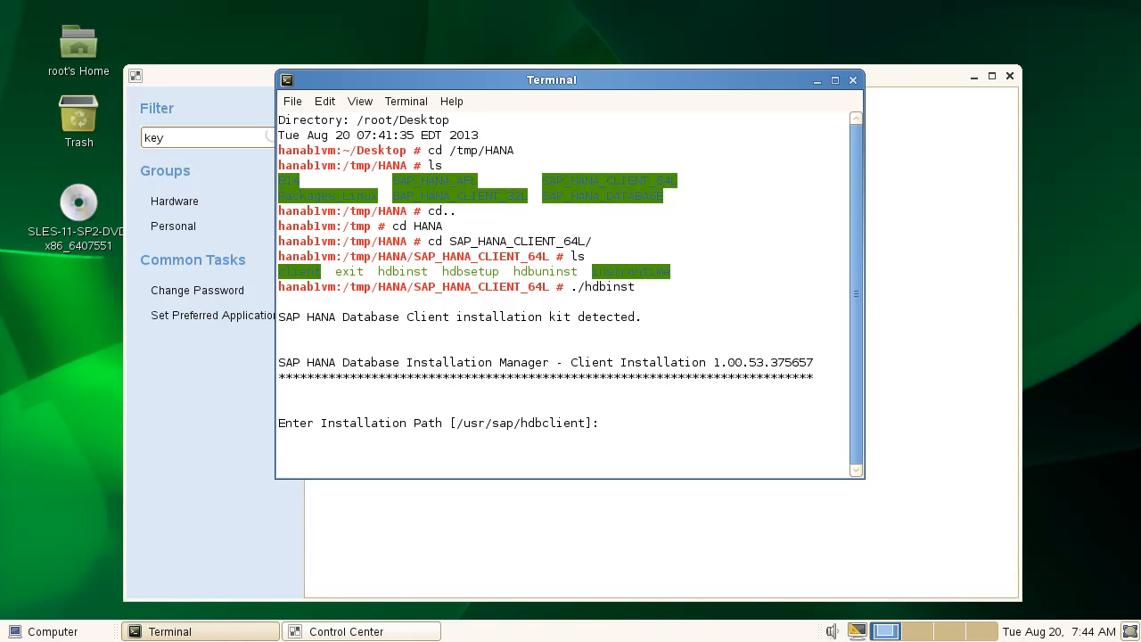
# Accept the default /usr/sap/hdbclient path, then start typing 'cd ../SAP_HANA_' for the next kit.
pyautogui.press('Return')
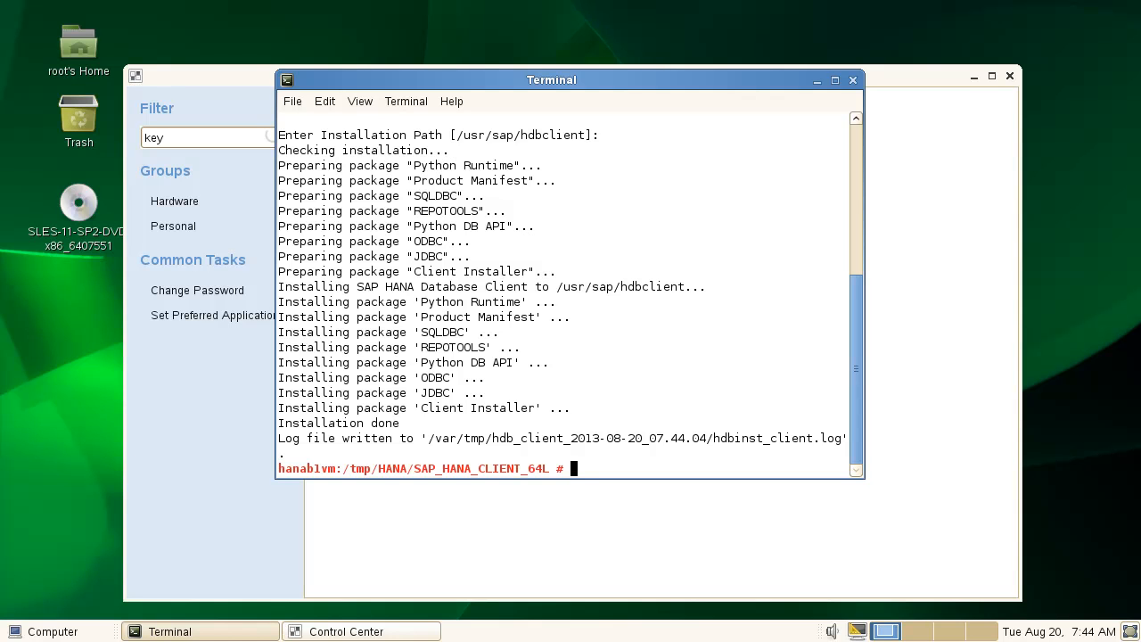
pyautogui.write('cd ../SAP_')
pyautogui.press('Tab')
# Change into ../SAP_HANA_CLIENT_32L/ and list its contents.
pyautogui.write('C')
pyautogui.press('Tab')
pyautogui.write('3')
pyautogui.press('Tab')
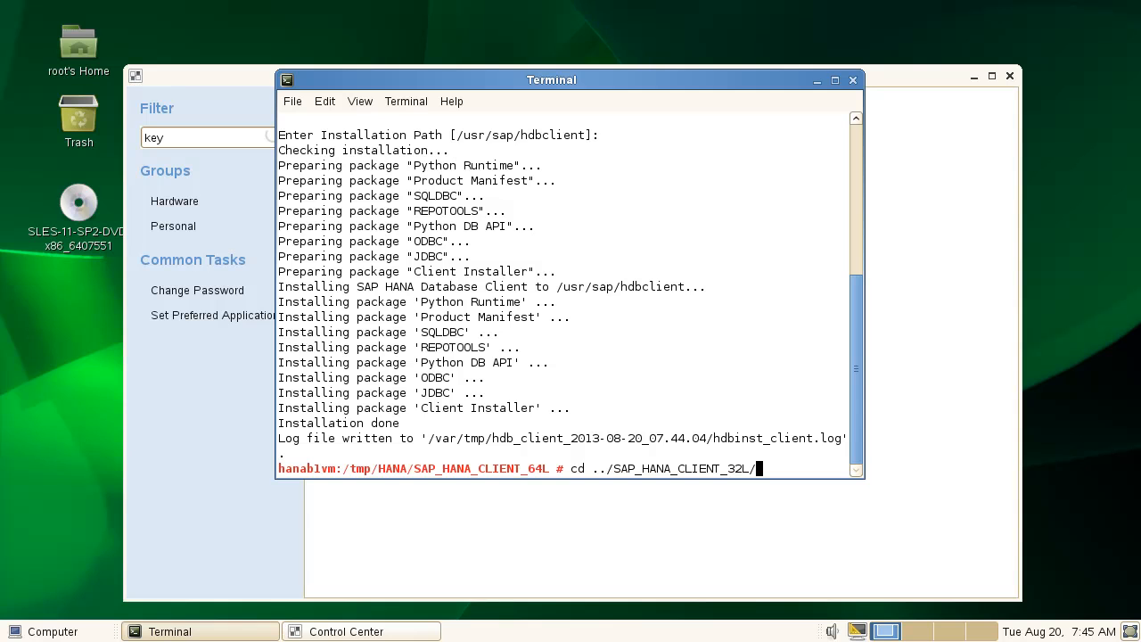
pyautogui.press('Return')
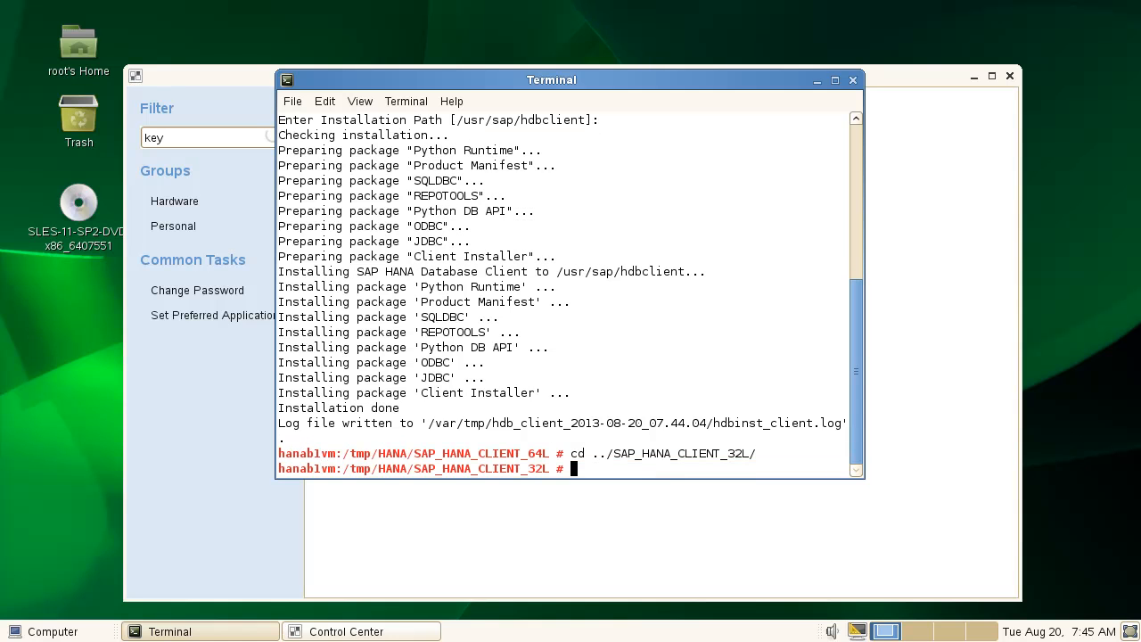
pyautogui.write('ls')
pyautogui.press('Return')
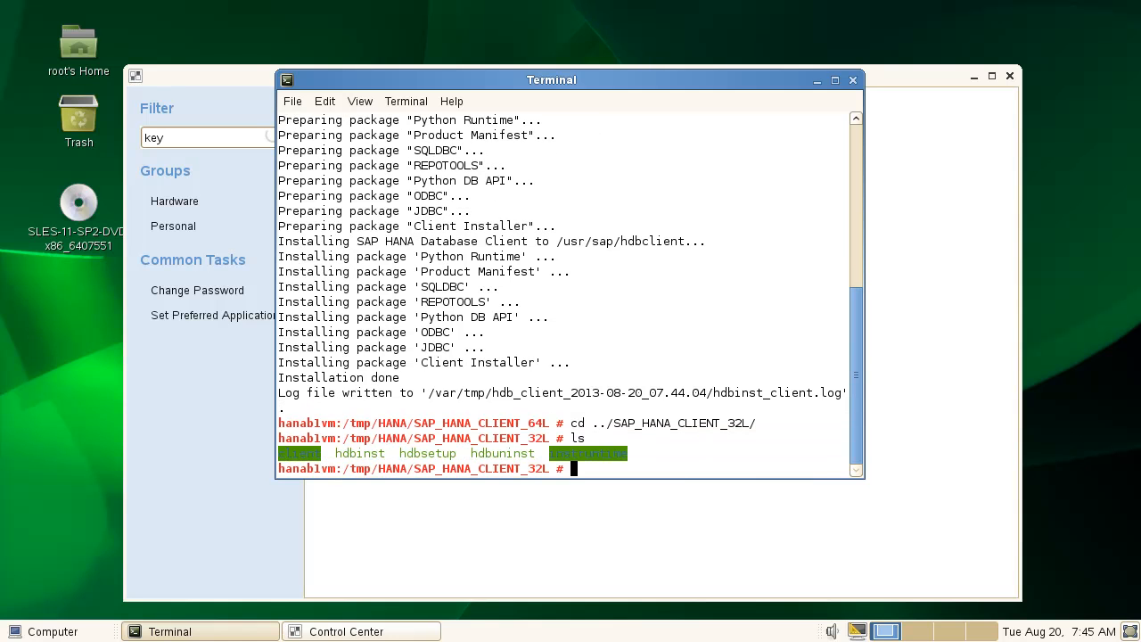
# Rerun ./hdbinst, choose option 1, and accept the default /usr/sap/hdbclient32 path.
pyautogui.press('Up')
pyautogui.press('Up')
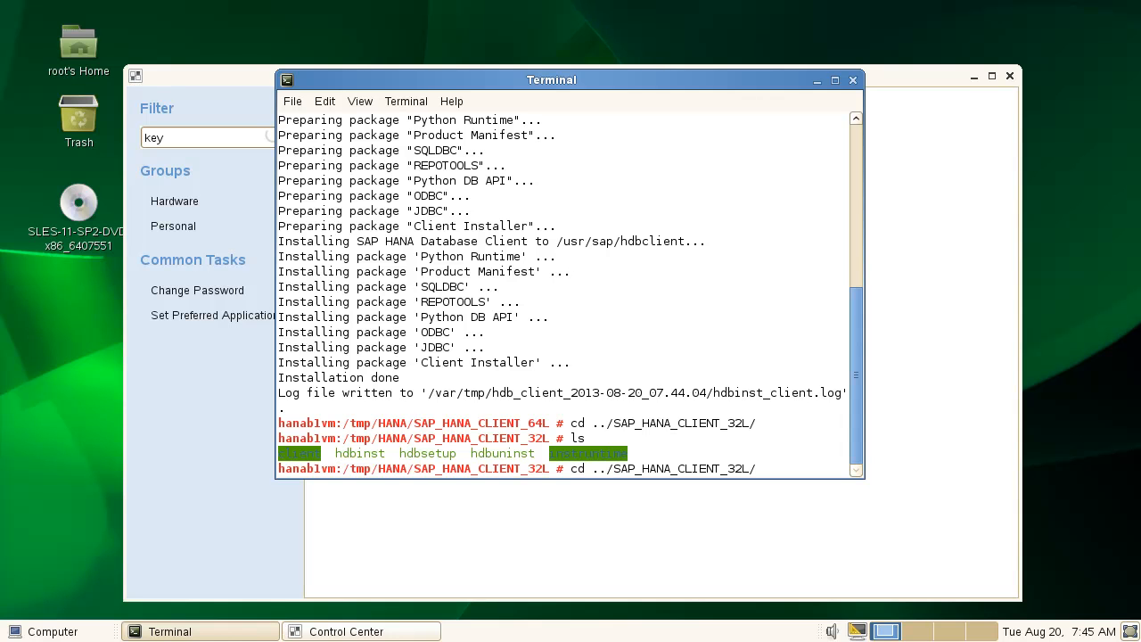
pyautogui.press('Up')
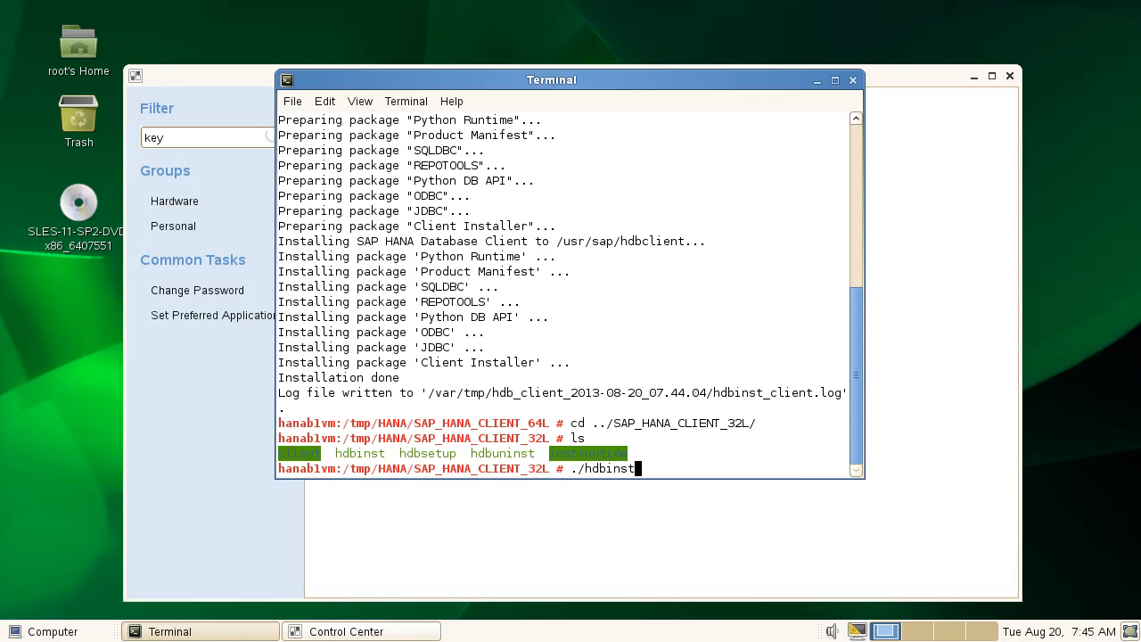
pyautogui.press('Return')
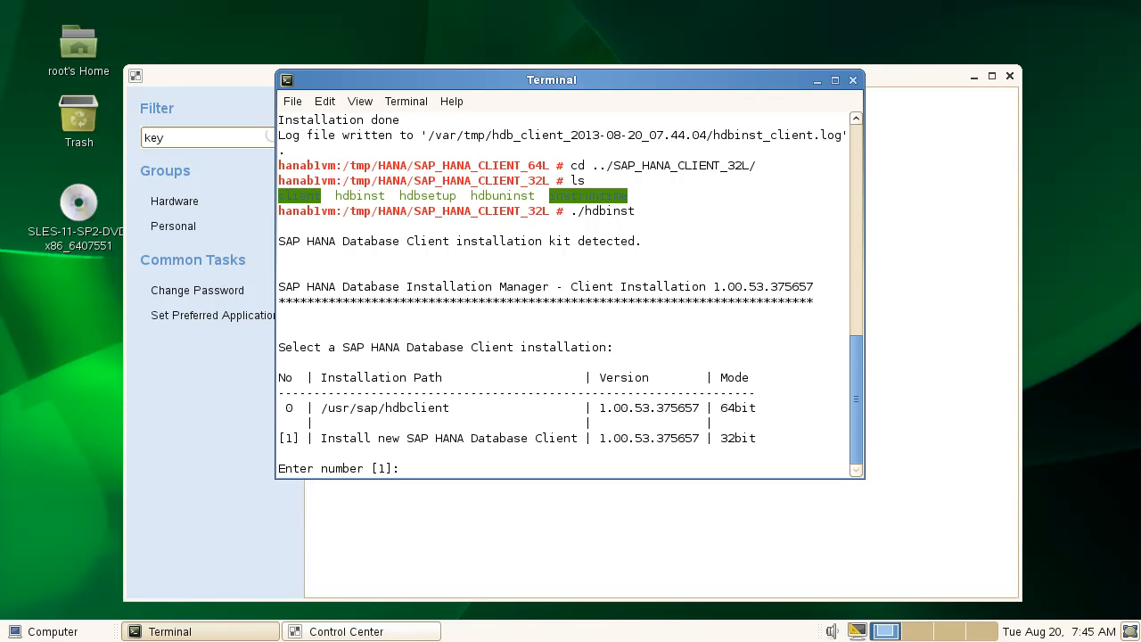
pyautogui.write('1')
pyautogui.press('Return')
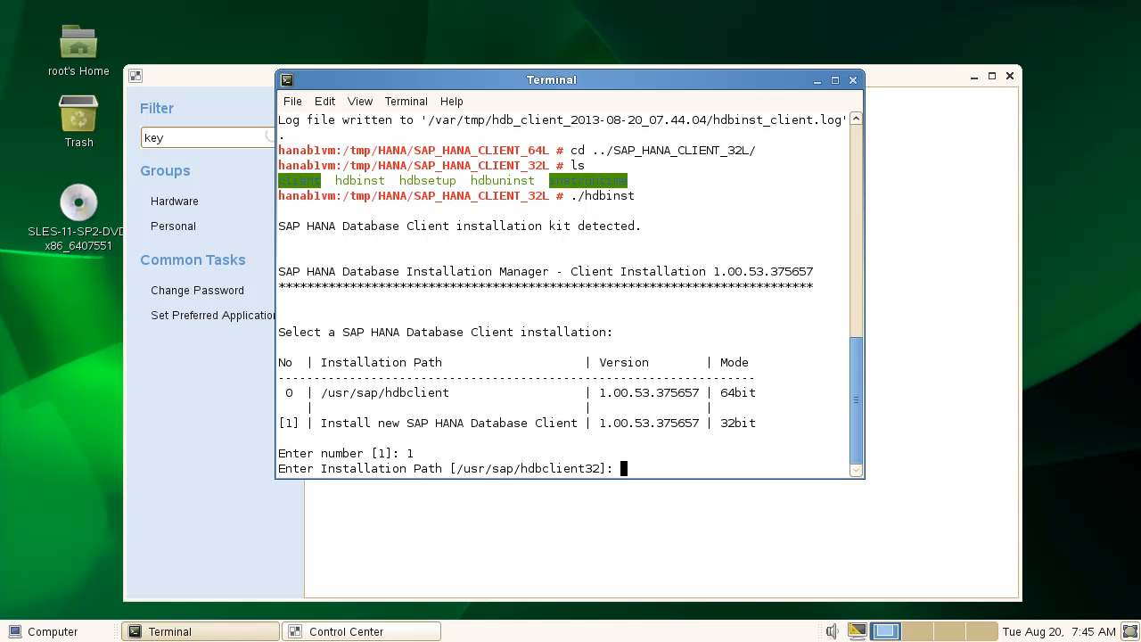
pyautogui.press('Return')
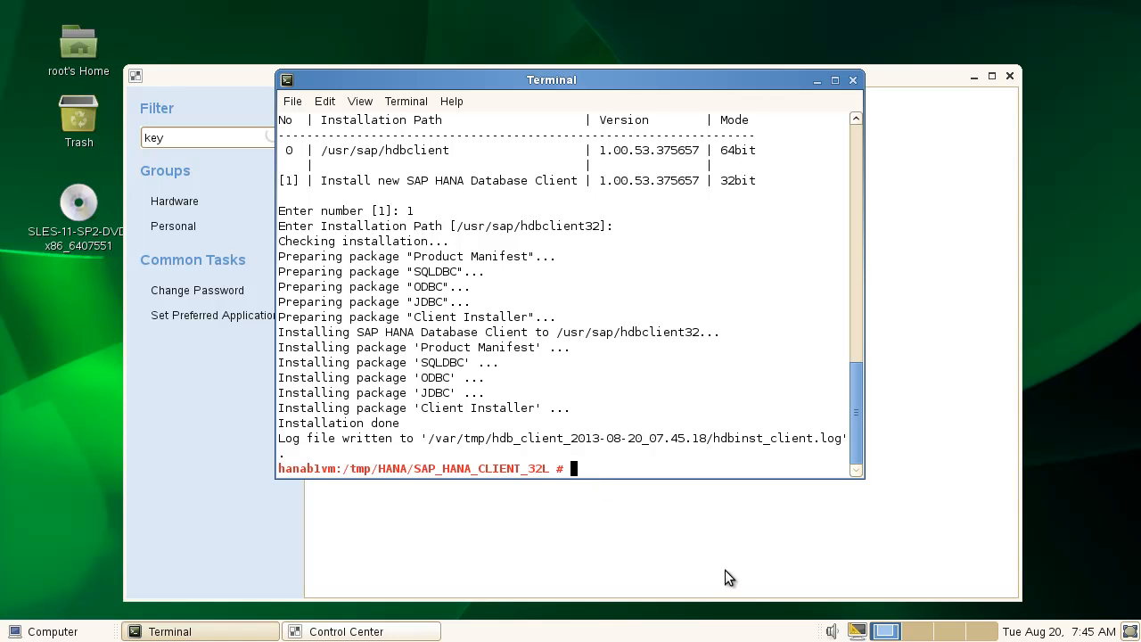
# Return to /tmp/HANA, enter SAP_HANA_DATABASE, list it, and launch ./hdbinst.
pyautogui.write('cd..')
pyautogui.press('Return')
pyautogui.write('ls')
pyautogui.press('Return')
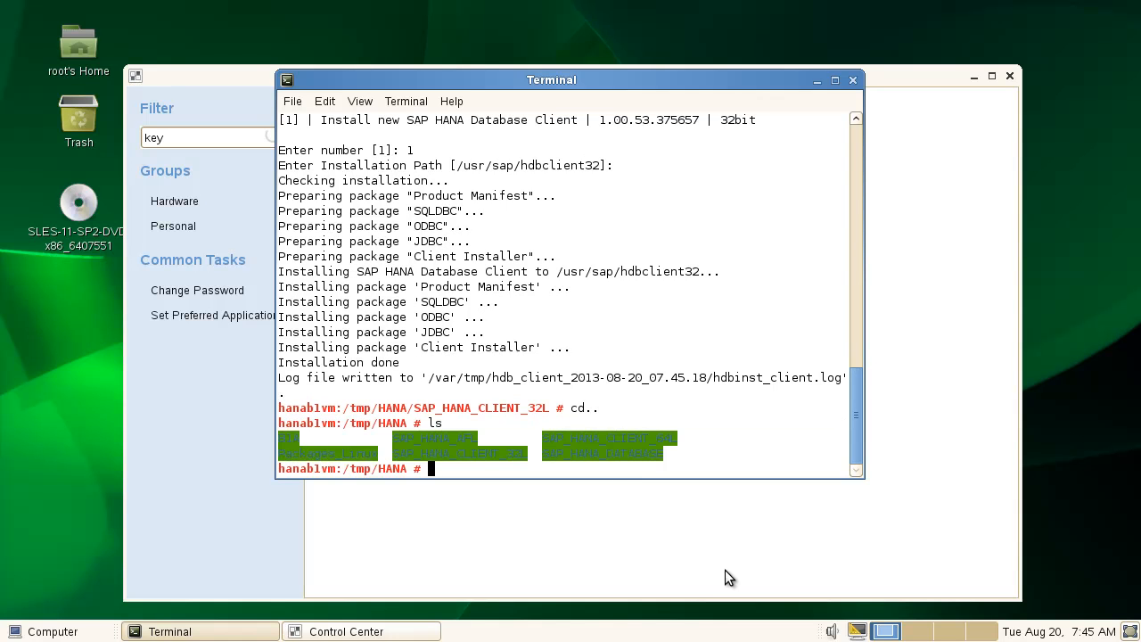
pyautogui.write('cd SAP-')
pyautogui.press('BackSpace')
pyautogui.write('_HANA_D')
pyautogui.press('Tab')
pyautogui.press('Return')
pyautogui.write('ls')
pyautogui.press('Return')
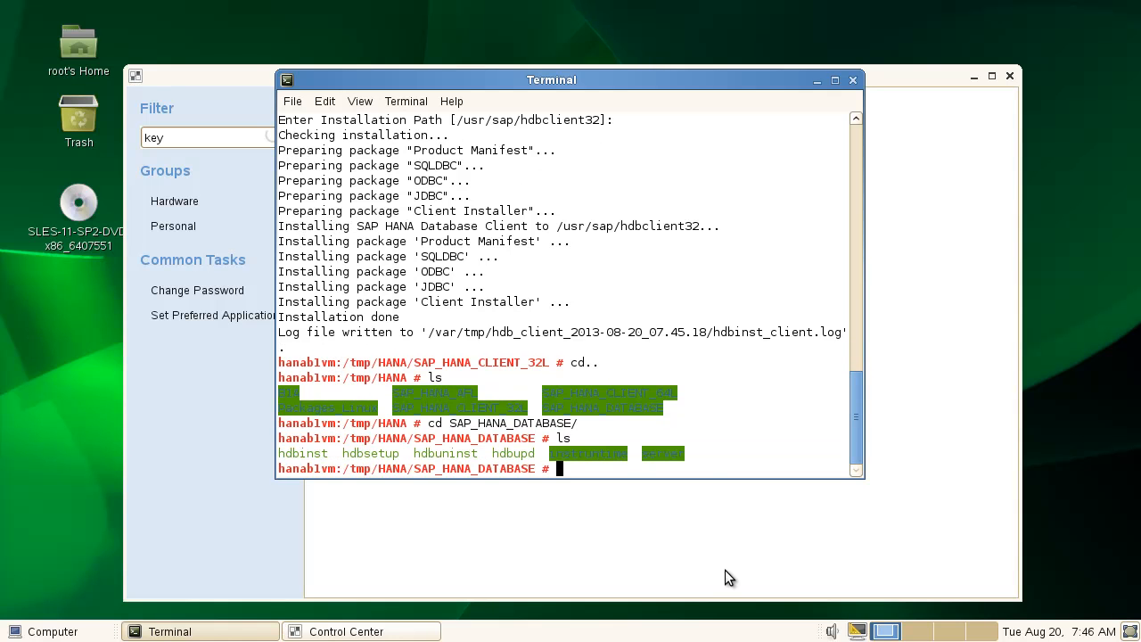
pyautogui.press('Up')
pyautogui.press('Up')
pyautogui.press('Up')
pyautogui.press('Up')
pyautogui.press('Up')
pyautogui.press('Return')
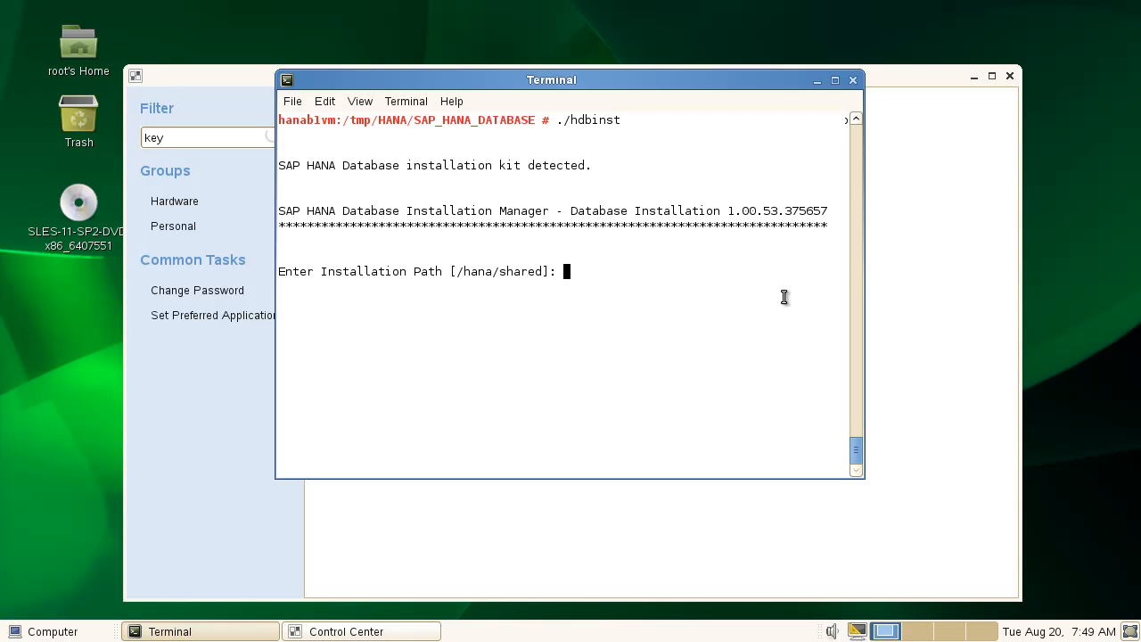
# Accept the /hana/shared path and enter system ID NDB with instance number 00.
pyautogui.press('Return')
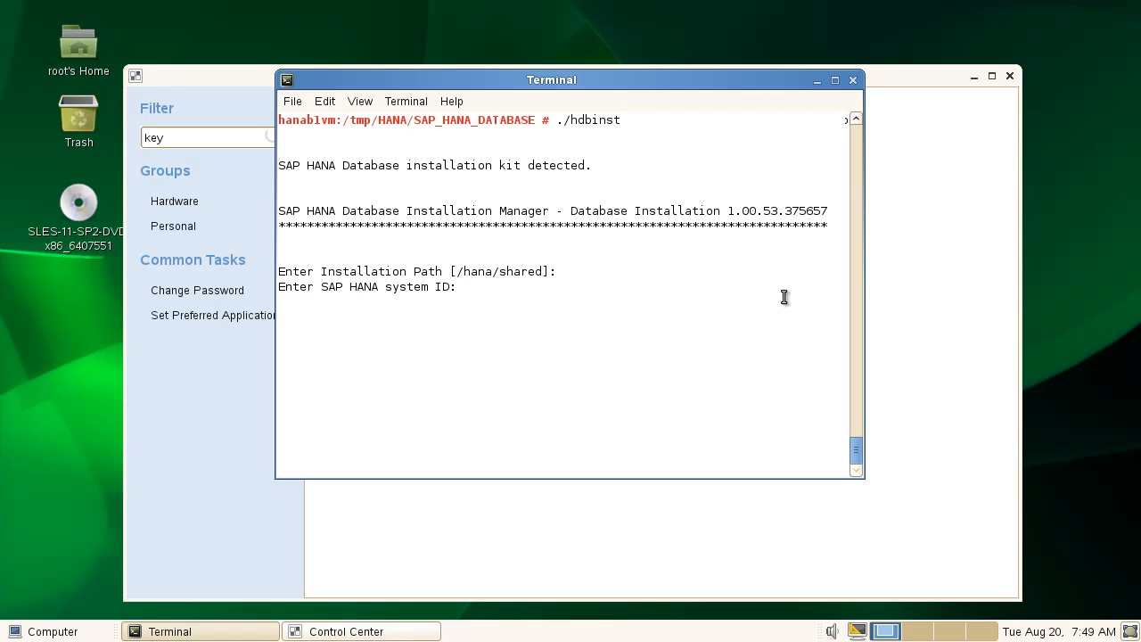
pyautogui.write('NDB')
pyautogui.press('Return')
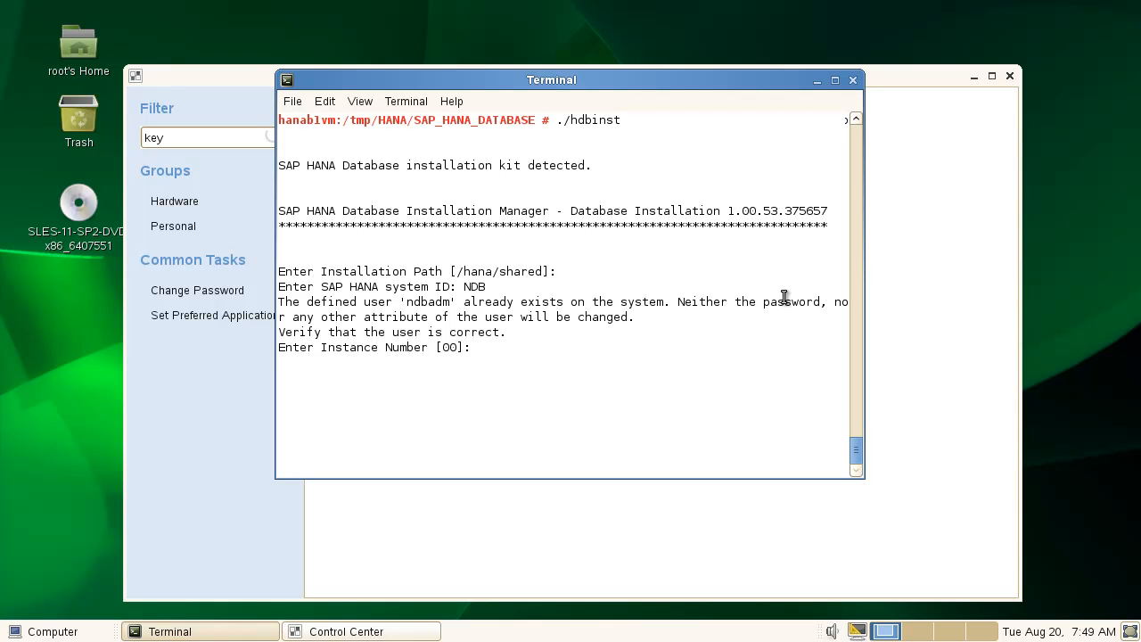
pyautogui.write('00')
pyautogui.press('Return')
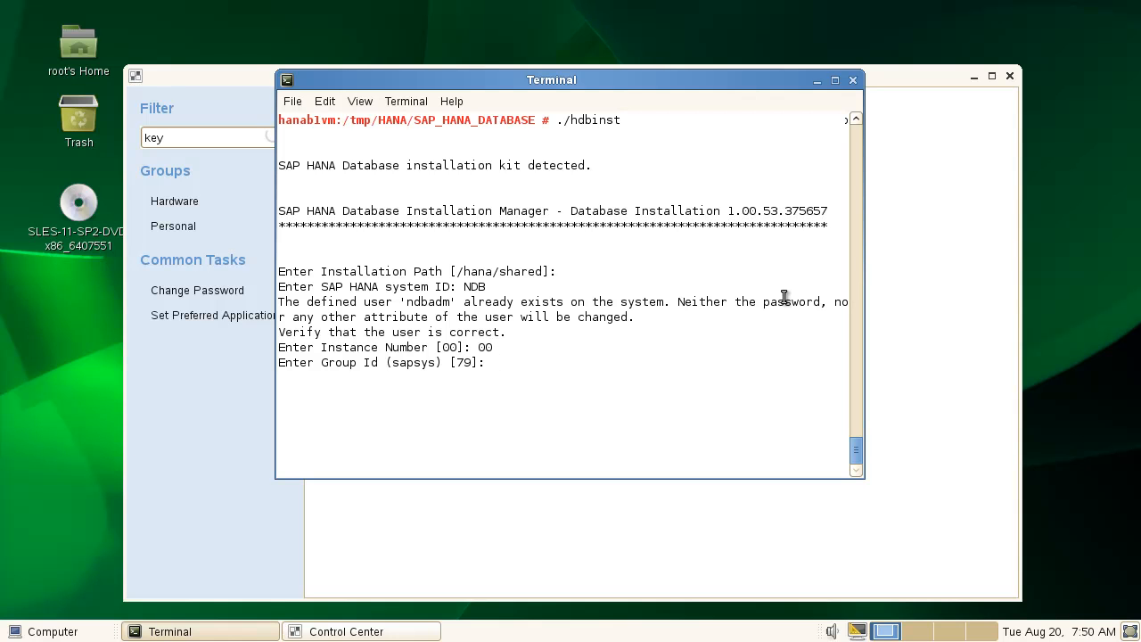
# Accept default group and volume paths, set the SYSTEM password, and enable restart after reboot.
pyautogui.press('Return')
pyautogui.press('Return')
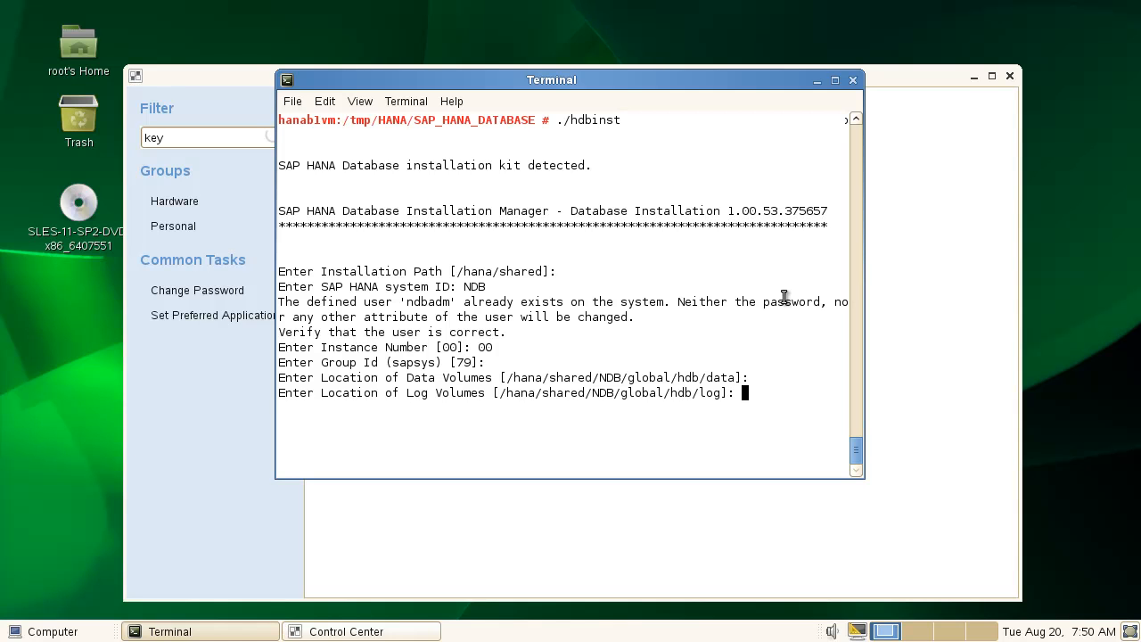
pyautogui.press('Return')
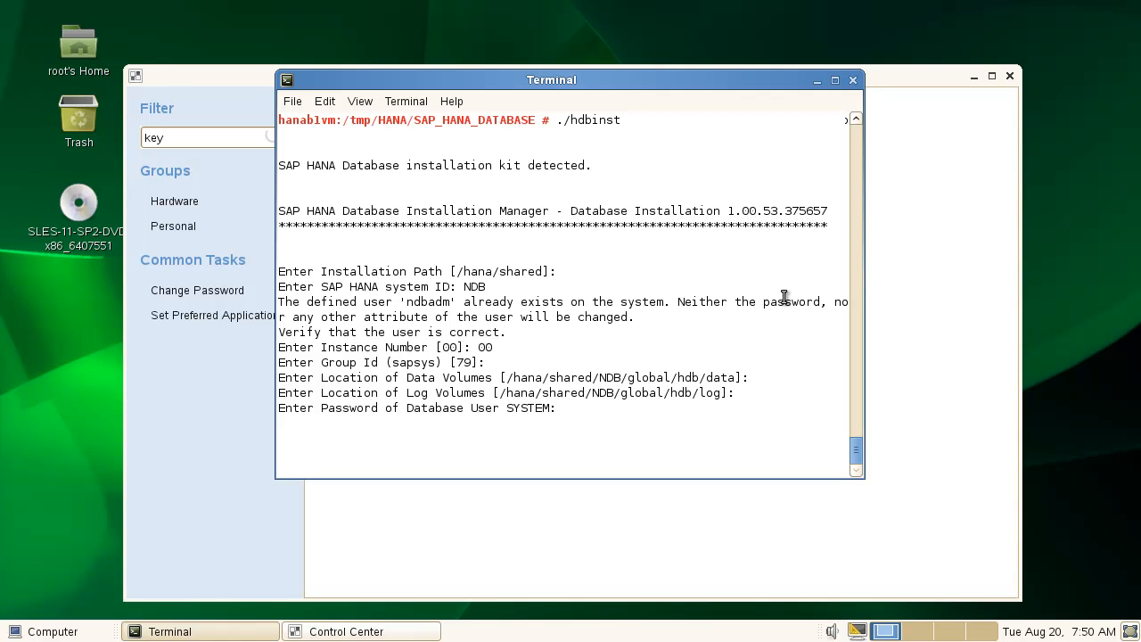
pyautogui.press('Return')
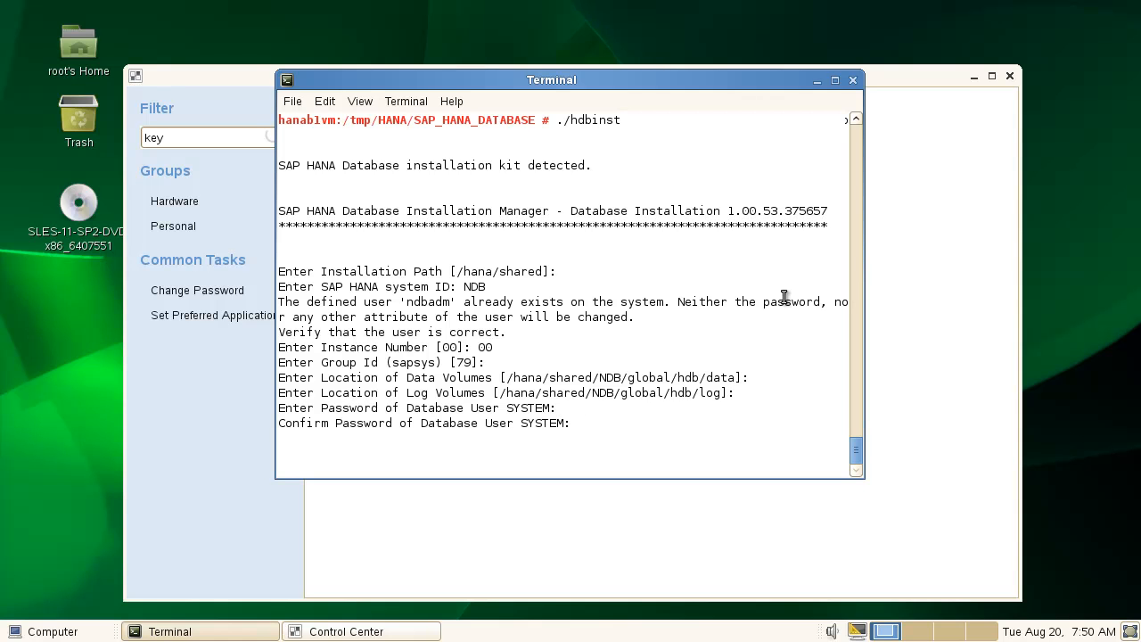
pyautogui.press('Return')
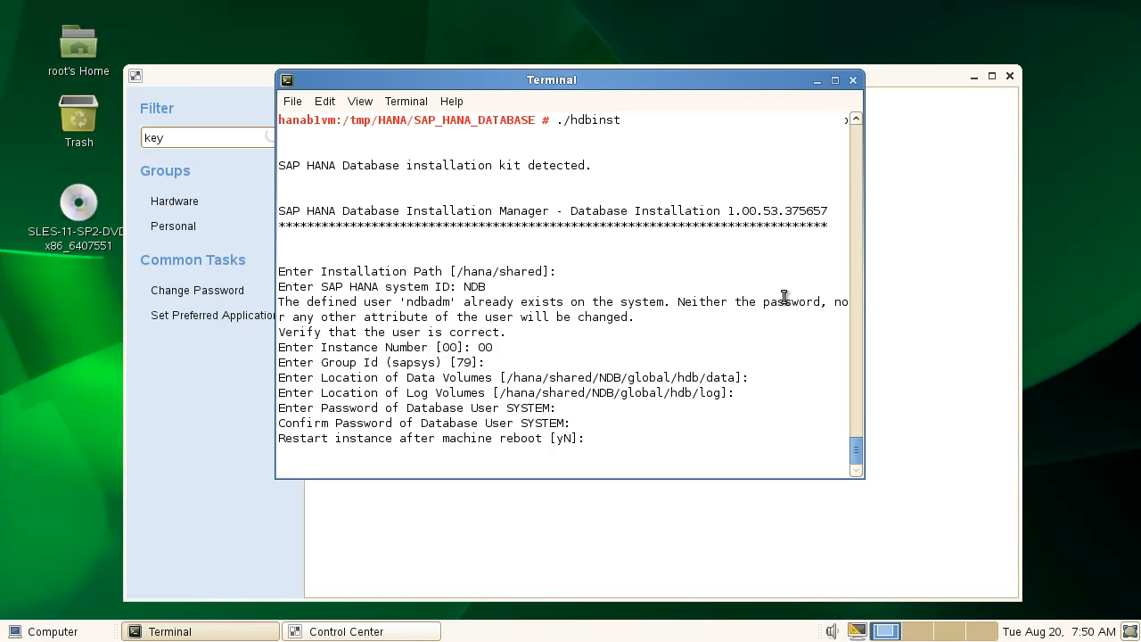
pyautogui.write('y')
# Confirm restart after reboot and let hdbinst finish installing the NDB database.
pyautogui.press('Return')
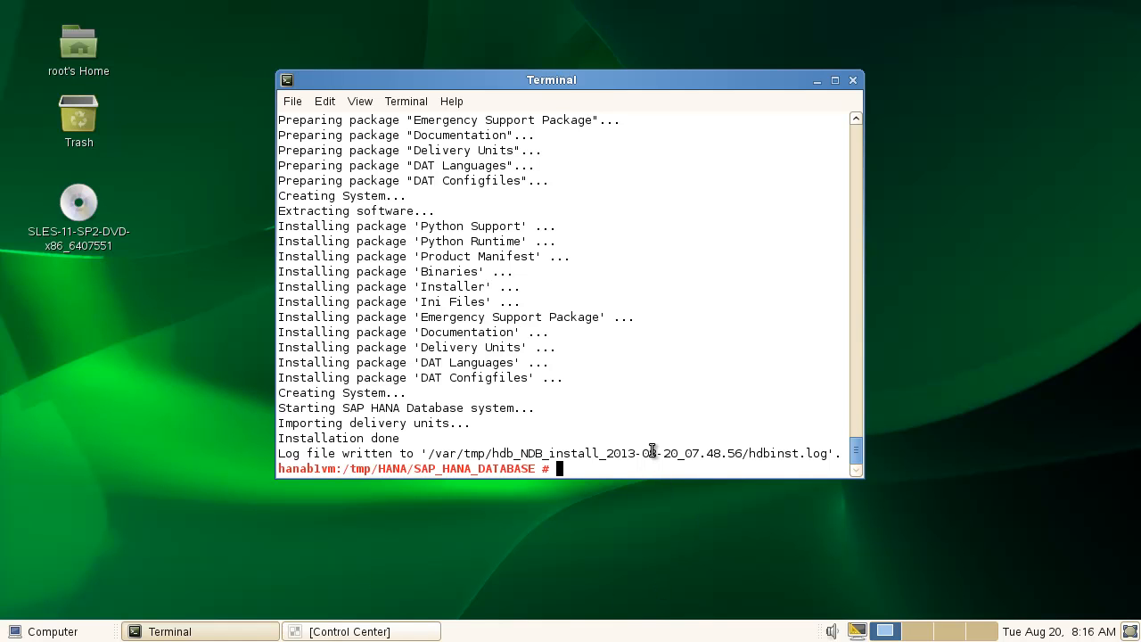
# Go back up to /tmp/HANA and list its installation kits to find the AFL folder.
pyautogui.write('cd..')
pyautogui.press('Return')
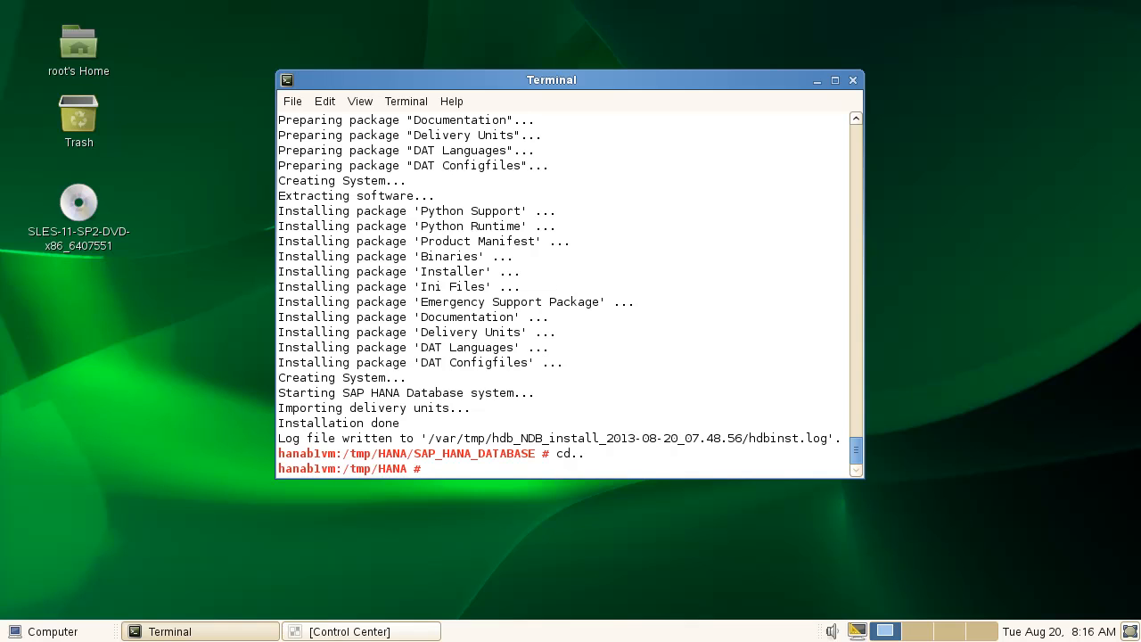
pyautogui.write('ls')
pyautogui.press('Return')
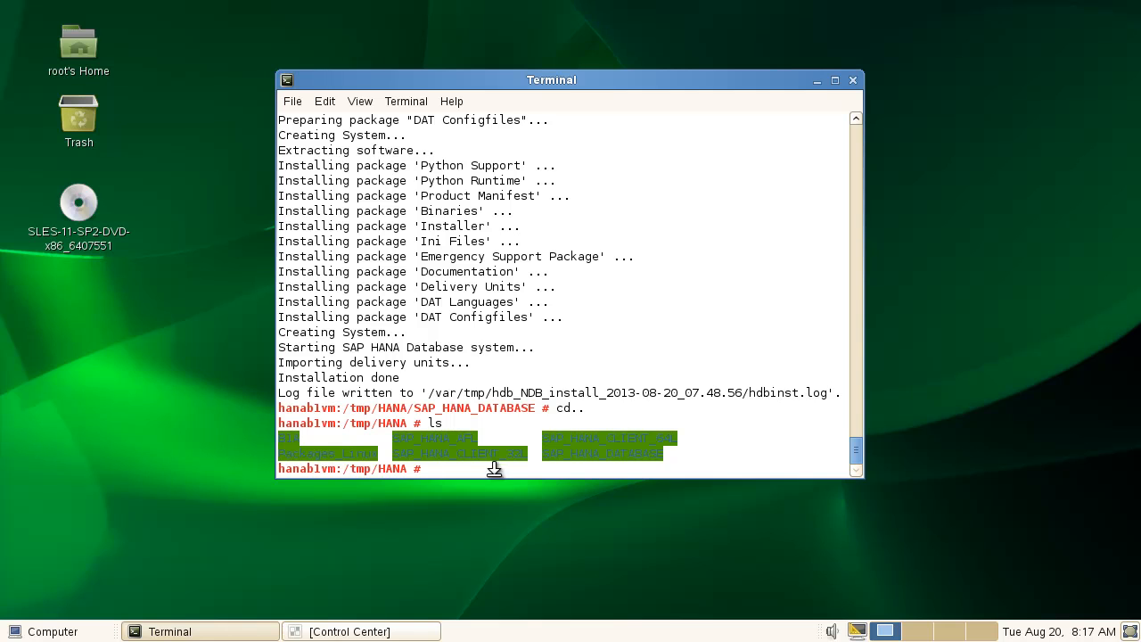
pyautogui.write('cd SAP_H')
# Enter the SAP_HANA_AFL folder and list its contents.
pyautogui.press('Tab')
pyautogui.write('A')
pyautogui.press('Tab')
pyautogui.press('Return')
pyautogui.write(';s')
pyautogui.press('Return')
pyautogui.write('ls')
pyautogui.press('Return')
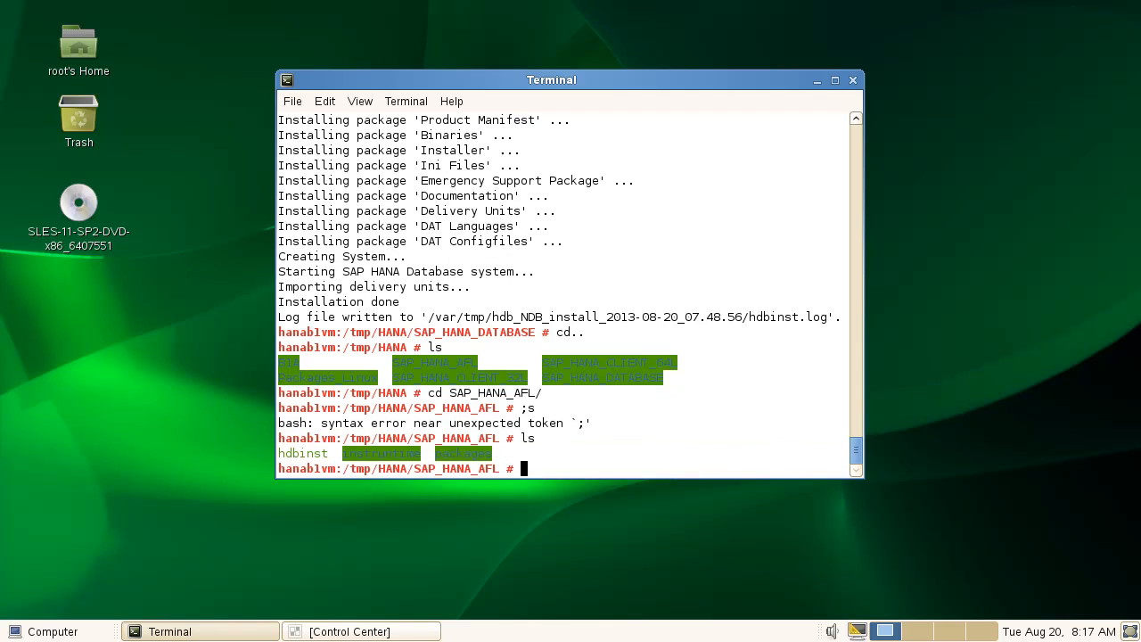
# Run ./hdbinst, giving system ID NDB and the system administrator password.
pyautogui.write('cd')
pyautogui.press('BackSpace')
pyautogui.press('BackSpace')
pyautogui.press('BackSpace')
pyautogui.write('.&')
pyautogui.press('BackSpace')
pyautogui.write('/hdb')
pyautogui.press('Tab')
pyautogui.press('Return')
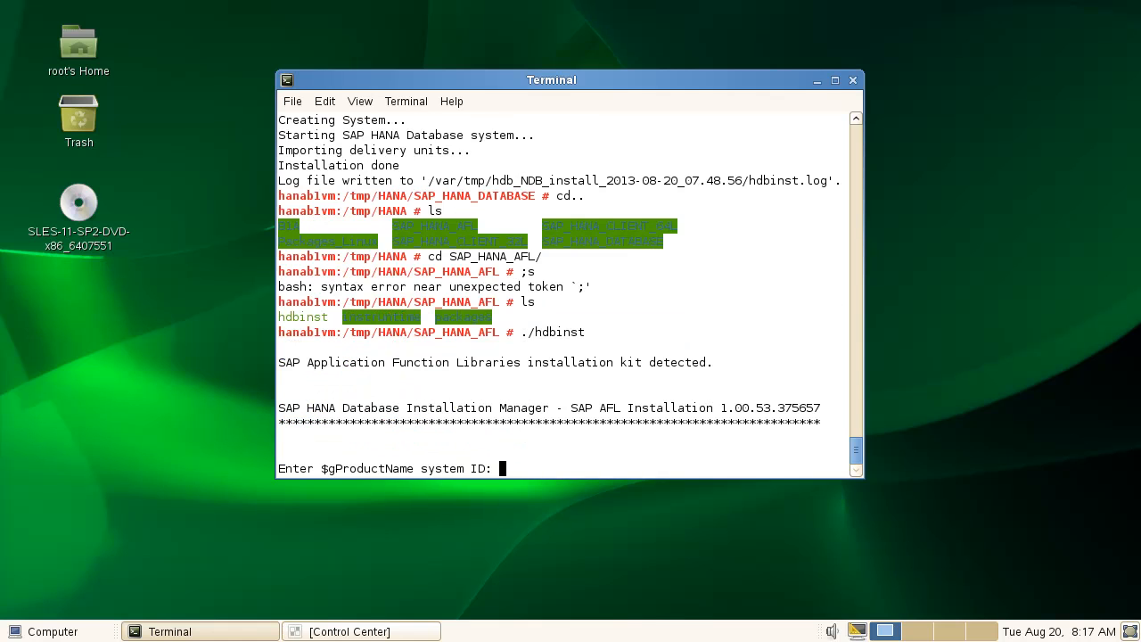
pyautogui.write('NDB')
pyautogui.press('Return')
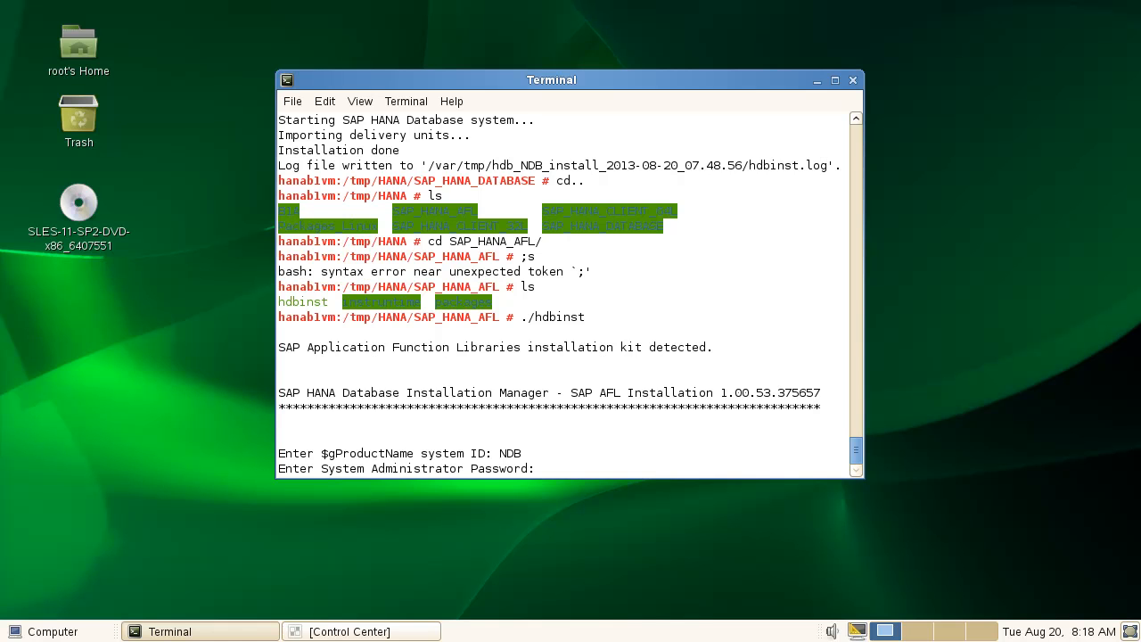
pyautogui.press('Return')
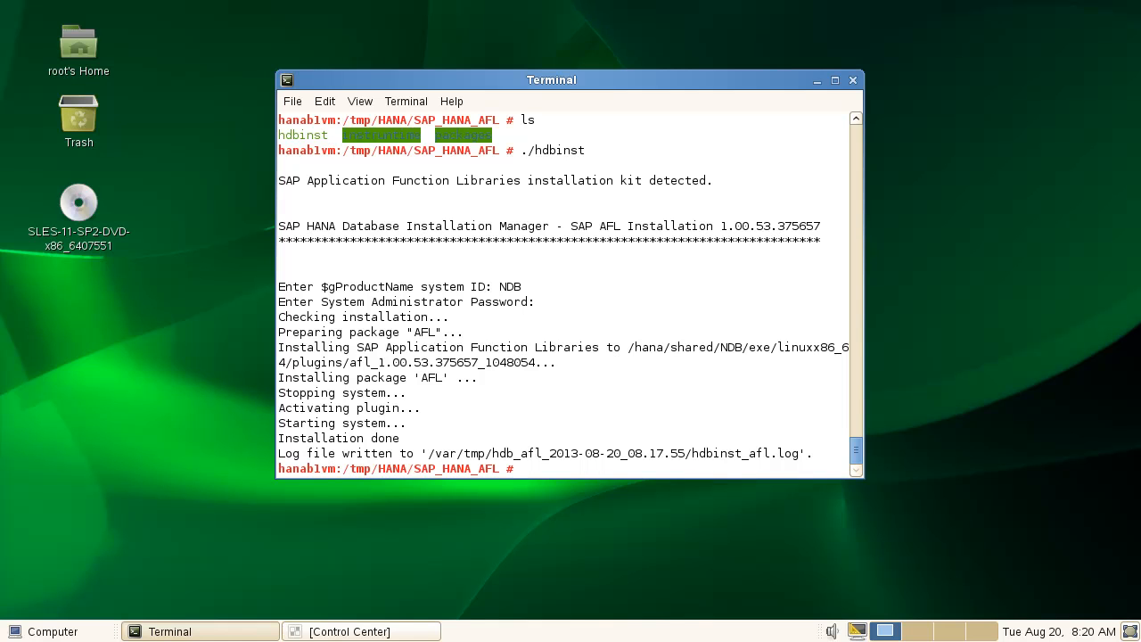
# Go up to the HANA folder, enter Packages_Linux and list its contents.
pyautogui.write('cd..')
pyautogui.press('Return')
pyautogui.write('ls')
pyautogui.press('Return')
pyautogui.write('cd Pac')
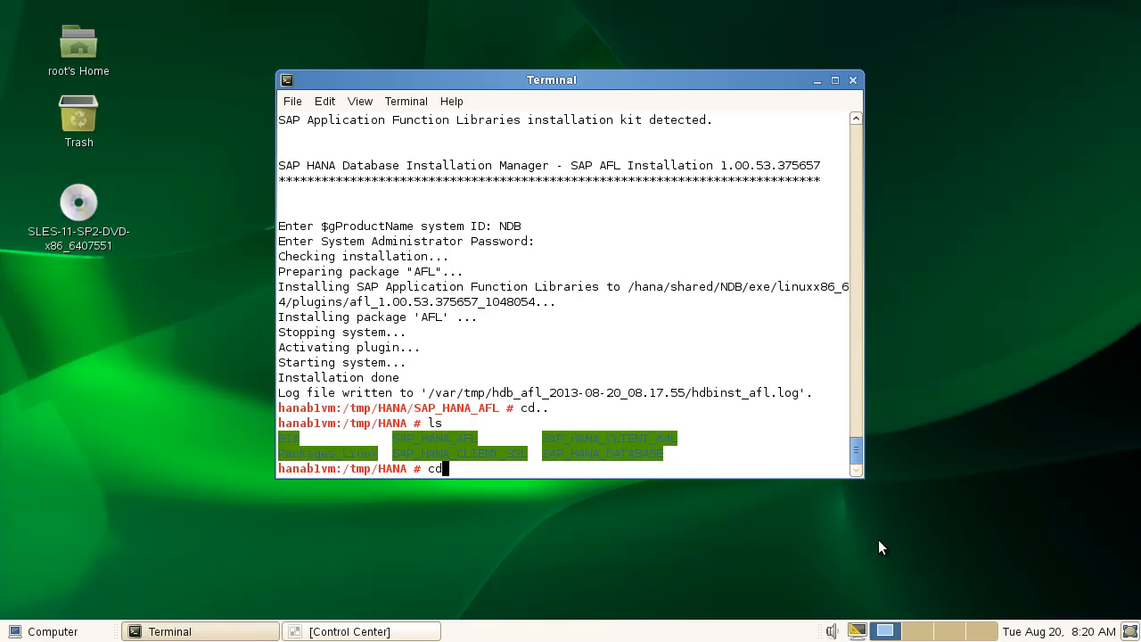
pyautogui.write('ke')
pyautogui.press('Tab')
pyautogui.press('Return')
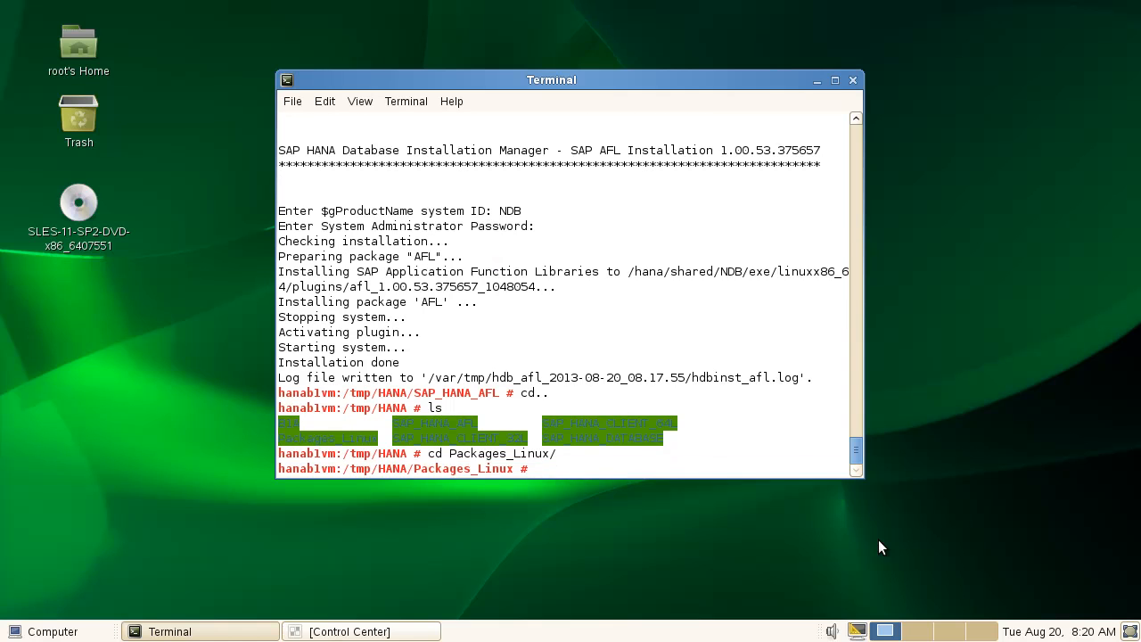
pyautogui.write('ls')
pyautogui.press('Return')
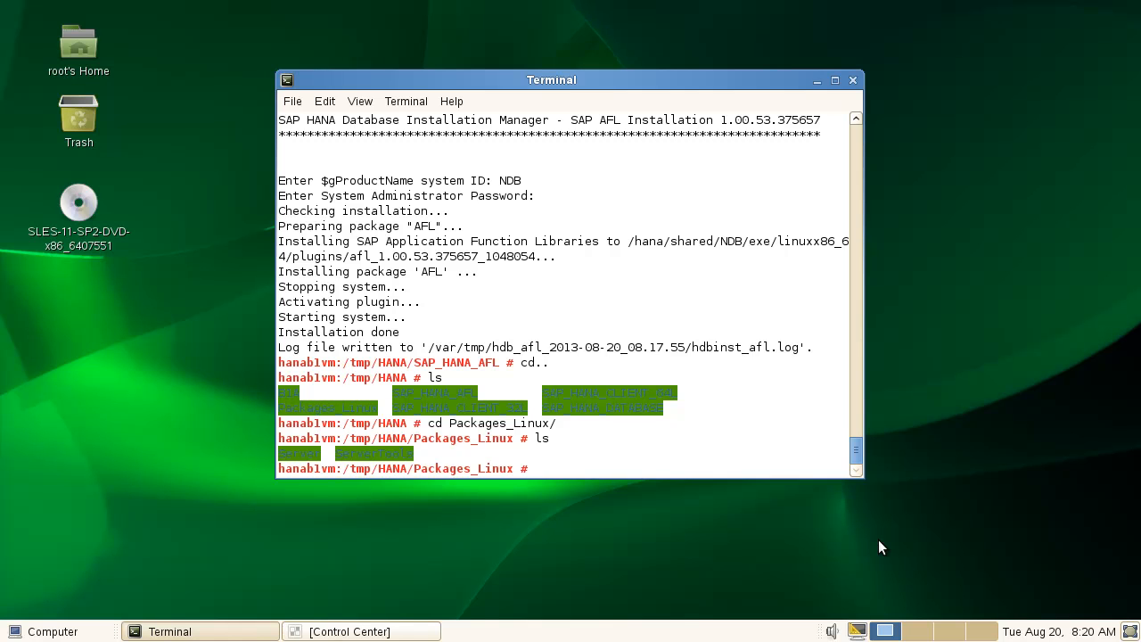
# Enter the ServerTools folder and list its contents.
pyautogui.write('cd Ser')
pyautogui.press('Tab')
pyautogui.write('T')
pyautogui.press('Tab')
pyautogui.press('Return')
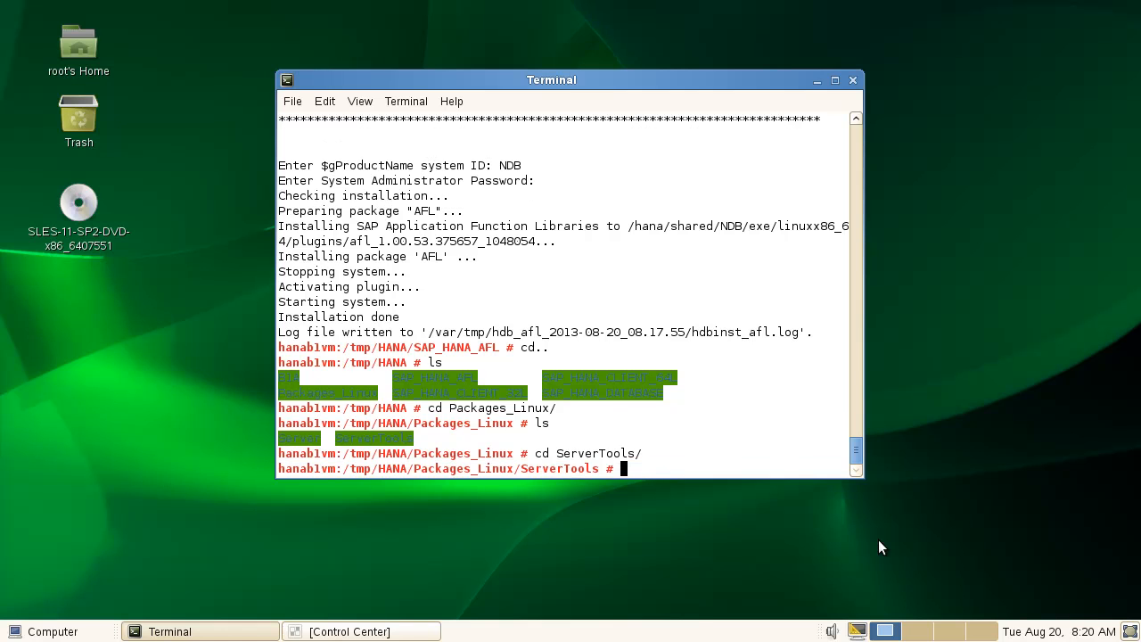
pyautogui.write('ls')
pyautogui.press('Return')
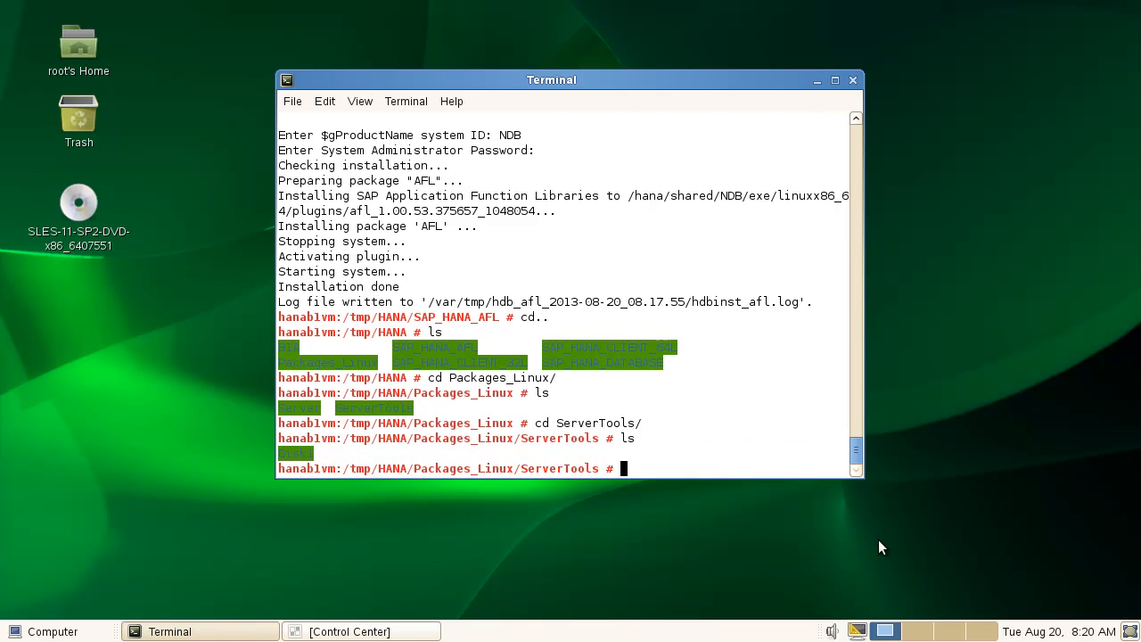
# Move into Disk1/InstData/VM, list it, and run ./install.bin.
pyautogui.write('cd D')
pyautogui.press('Tab')
pyautogui.write('I')
pyautogui.press('Tab')
pyautogui.write('V')
pyautogui.press('Tab')
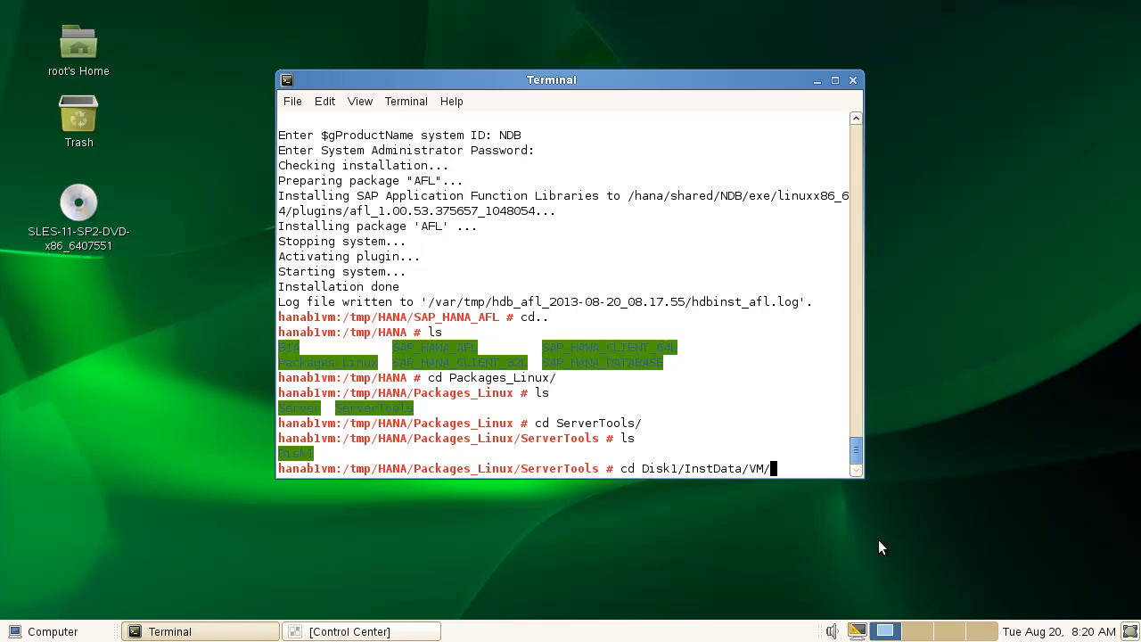
pyautogui.press('Return')
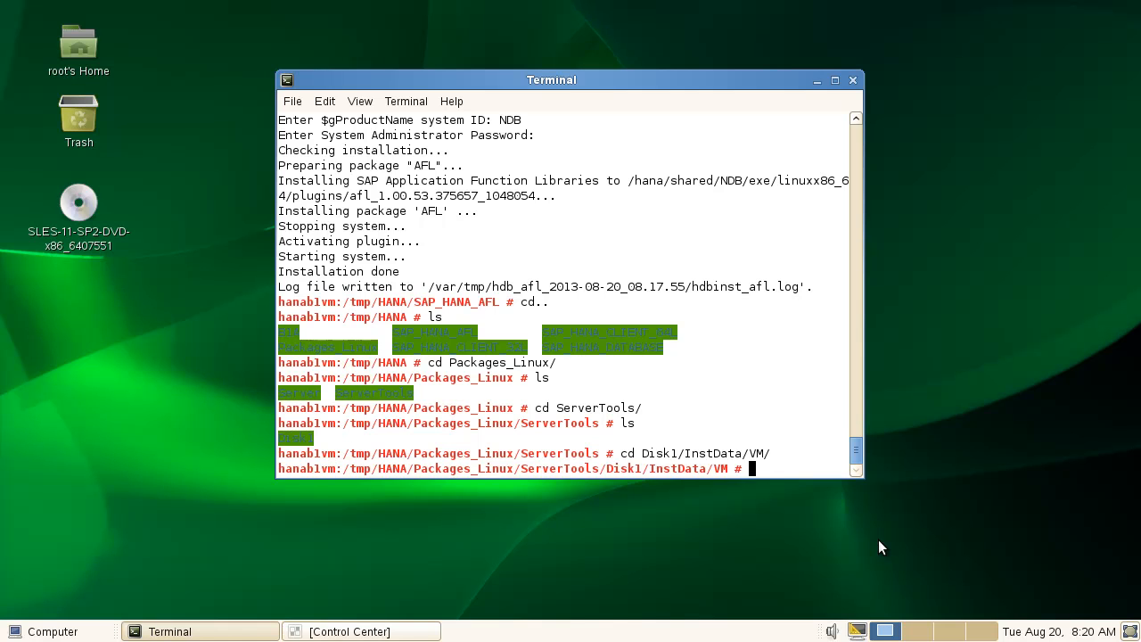
pyautogui.write('ls')
pyautogui.press('Return')
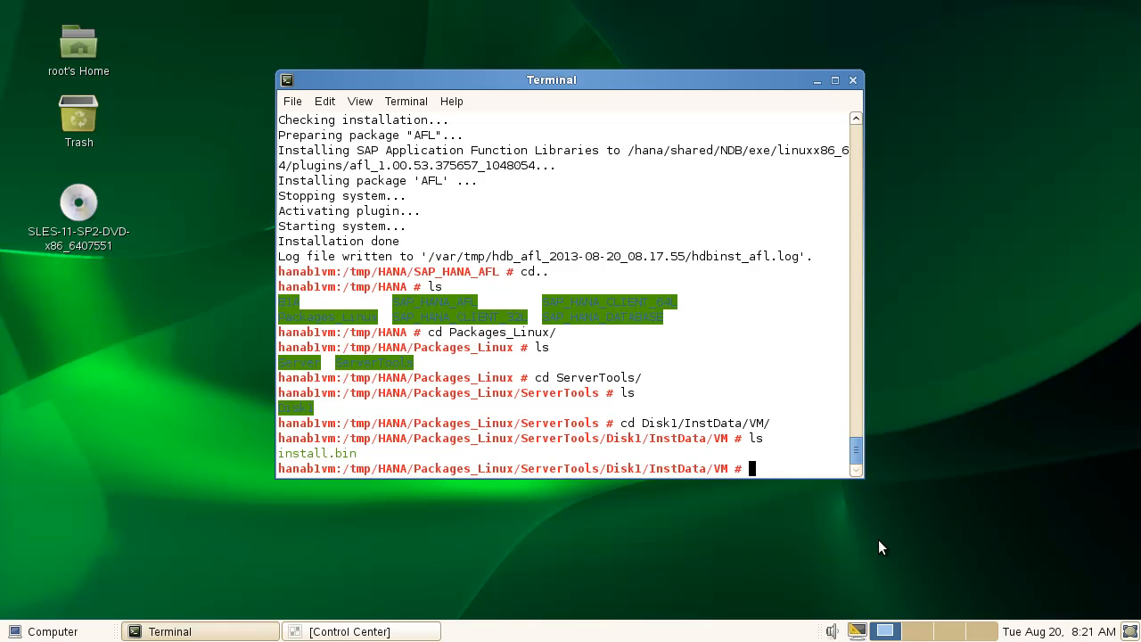
pyautogui.write('./ins')
pyautogui.press('Tab')
pyautogui.press('Return')
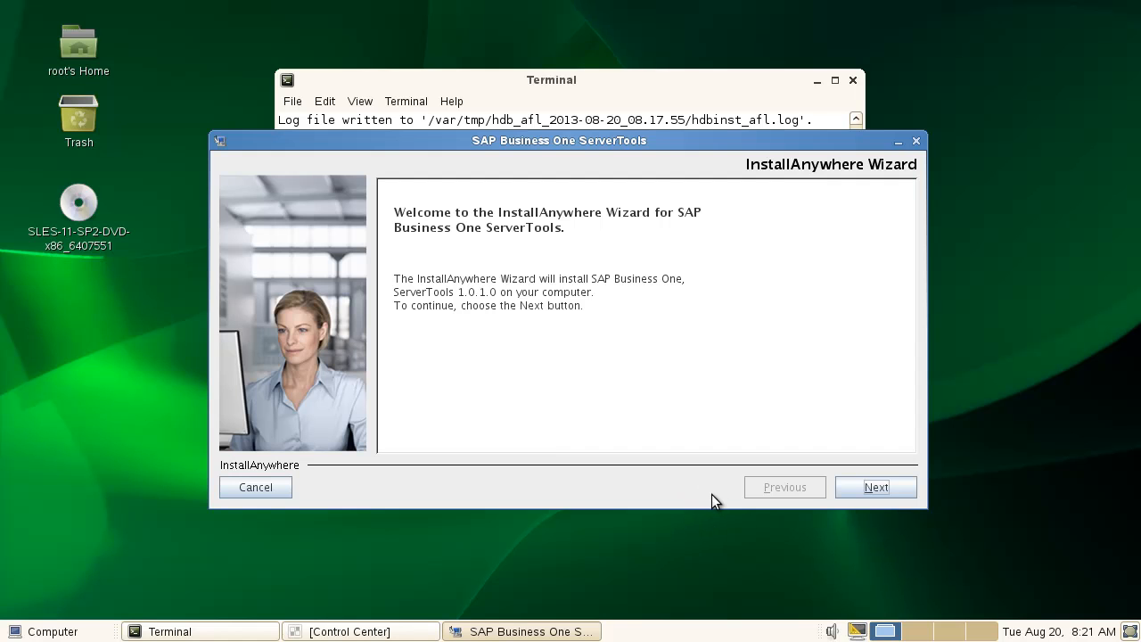
# Accept the default folder, Typical features and port 40000, then enter the site user password.
pyautogui.click(873, 485)
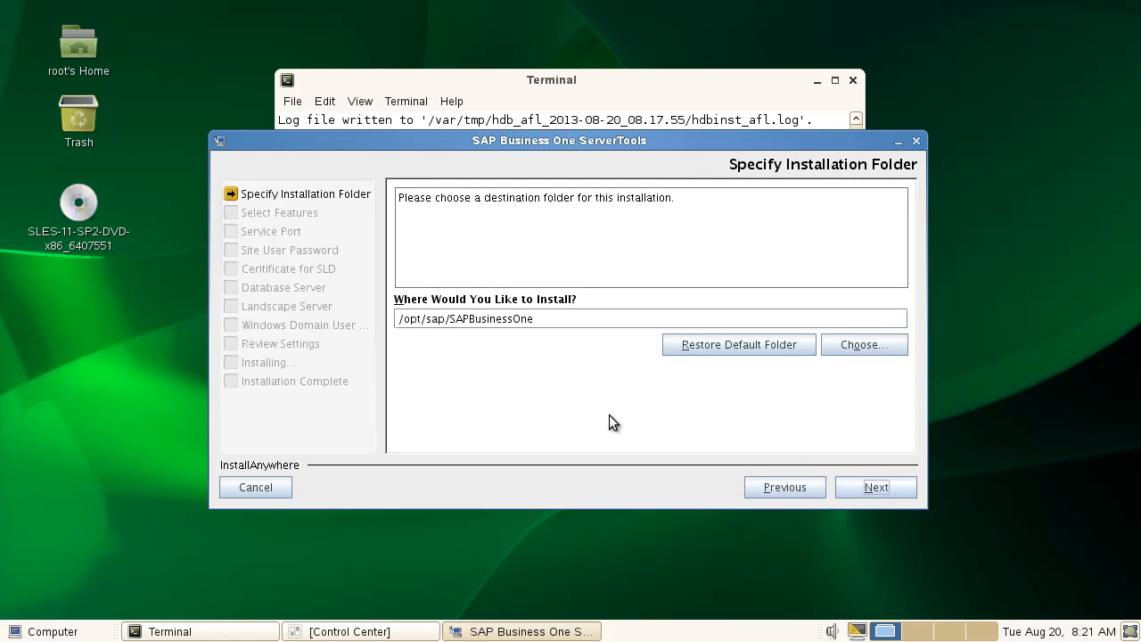
pyautogui.click(882, 477)
pyautogui.click(875, 488)
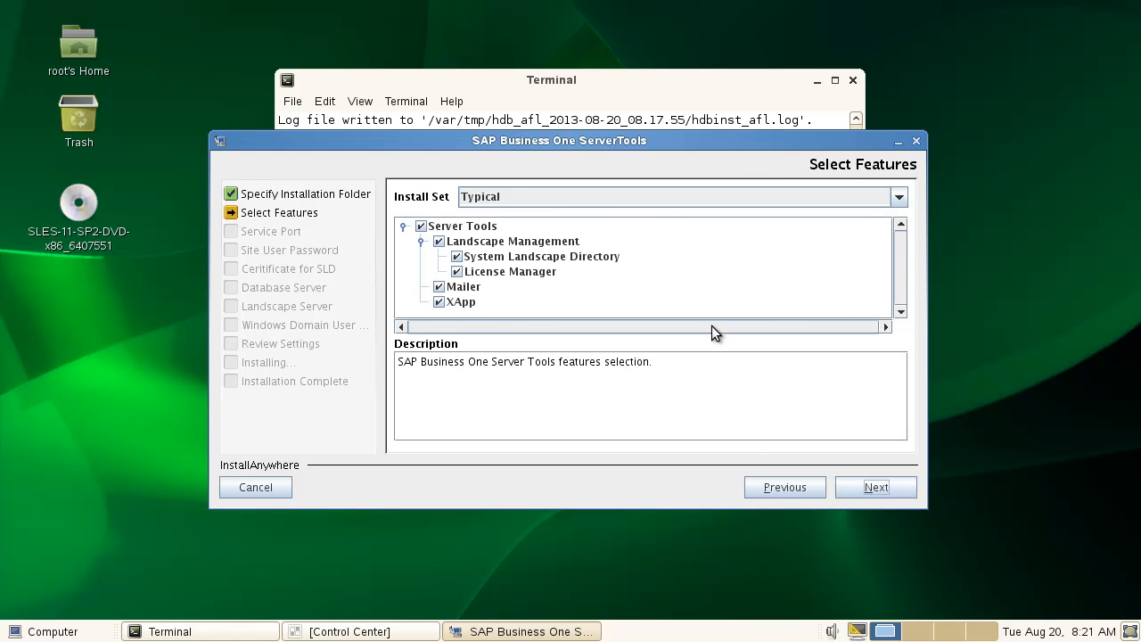
pyautogui.click(896, 486)
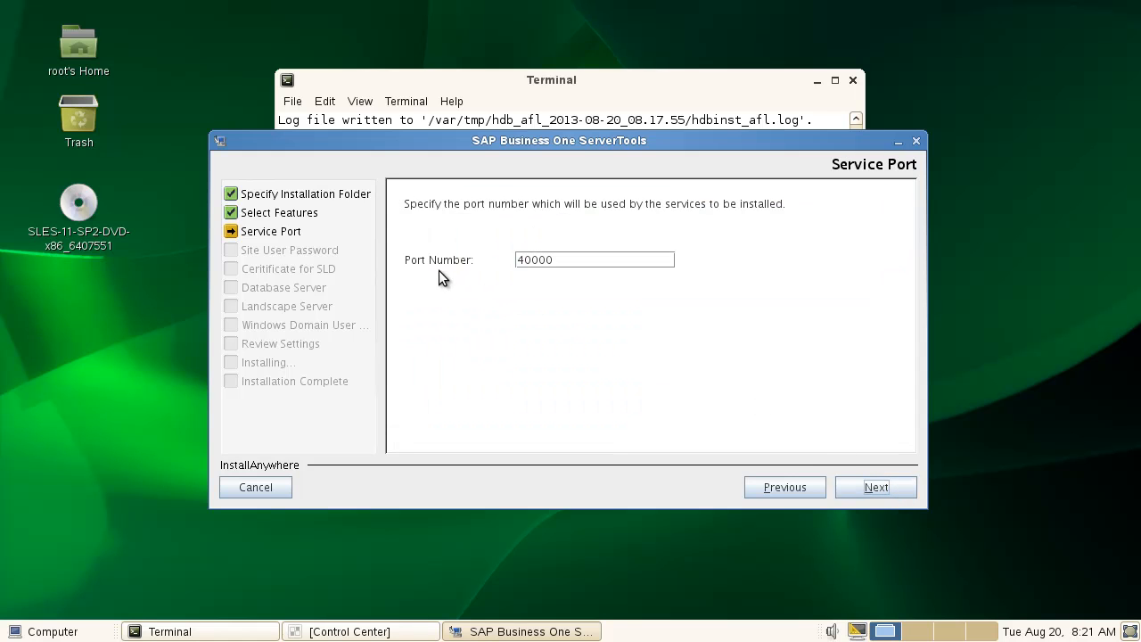
pyautogui.click(873, 486)
pyautogui.click(537, 303)
pyautogui.write('•••••••')
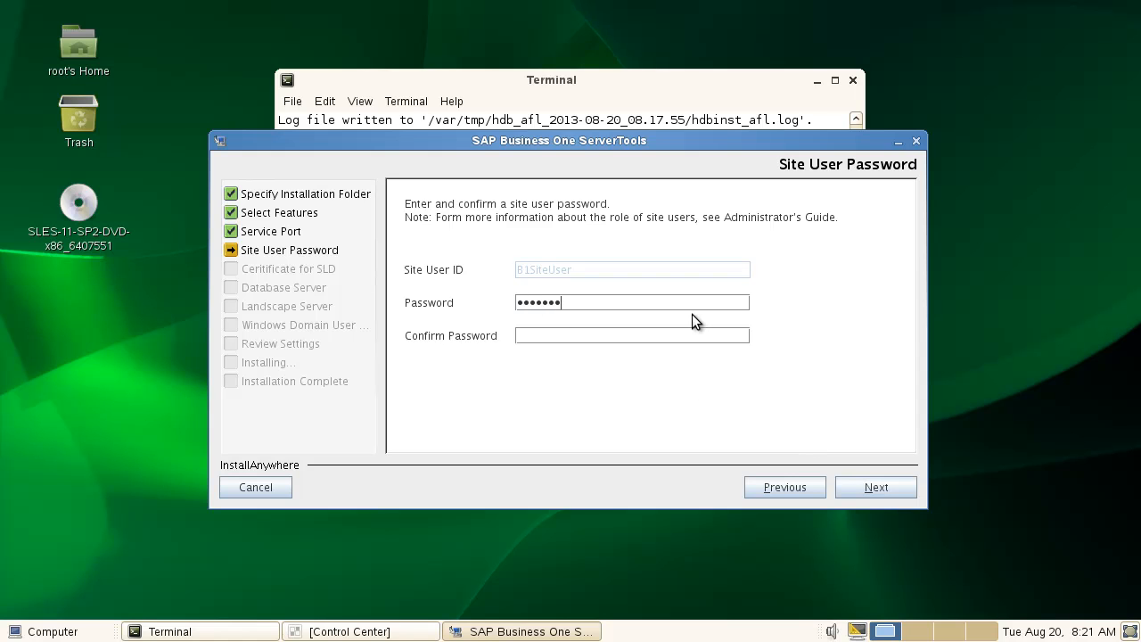
pyautogui.write('•••••••')
# Submit the site user password and choose a self-signed SLD certificate.
pyautogui.click(872, 490)
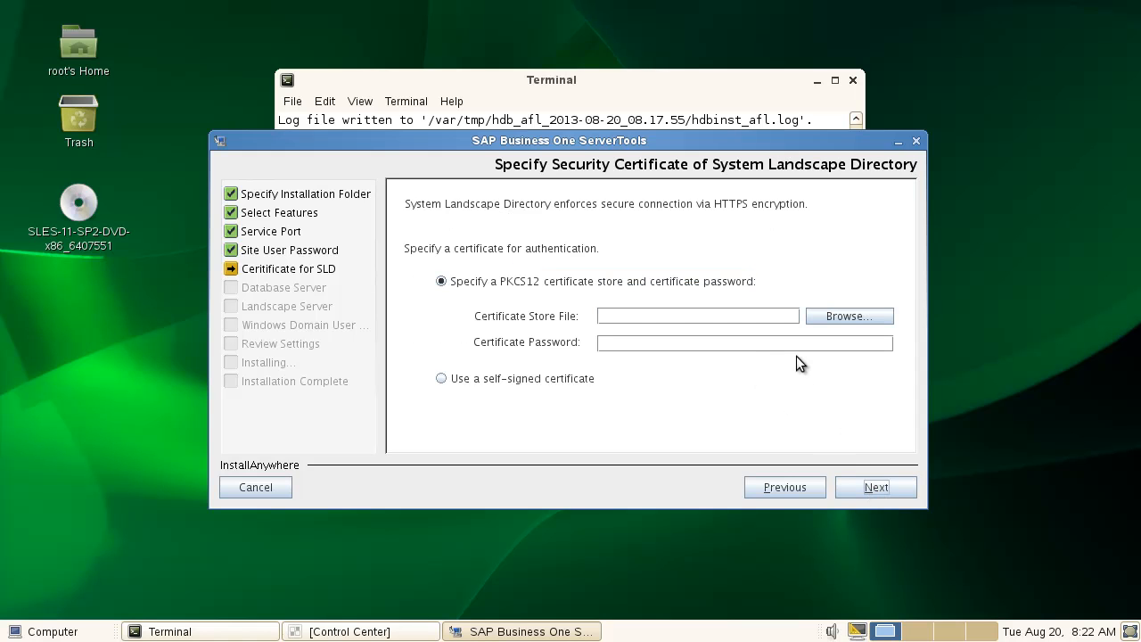
pyautogui.click(514, 382)
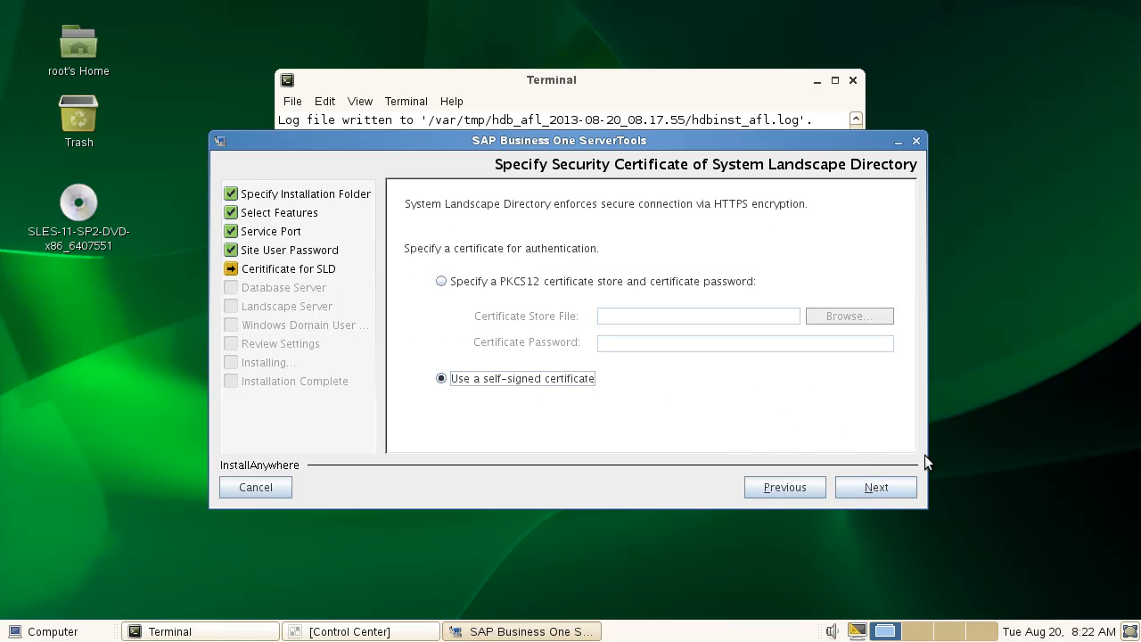
pyautogui.click(882, 487)
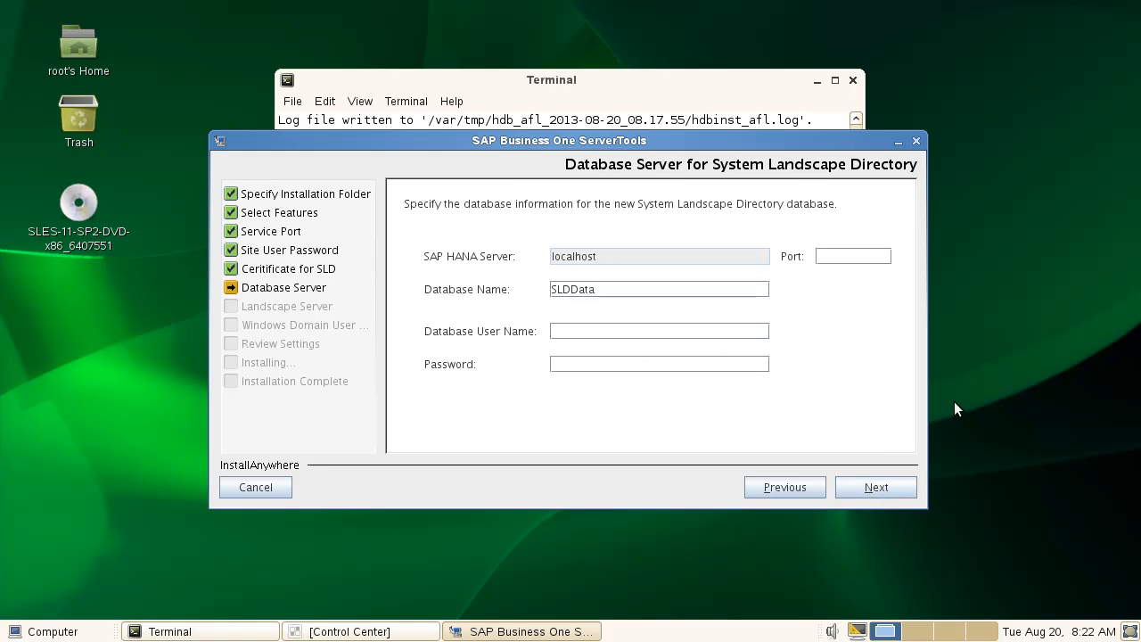
# Set the SLD database to port 30015 with user SYSTEM and its password.
pyautogui.click(845, 256)
pyautogui.write('30015')
pyautogui.press('Left')
pyautogui.press('Left')
pyautogui.press('Left')
pyautogui.press('Left')
pyautogui.hotkey('shift', 'Right')
pyautogui.hotkey('shift', 'Right')
pyautogui.hotkey('shift', 'Right')
pyautogui.press('Right')
pyautogui.write('SZST')
pyautogui.press('BackSpace')
pyautogui.press('BackSpace')
pyautogui.press('BackSpace')
pyautogui.write('YSTEM;')
pyautogui.press('BackSpace')
pyautogui.write('manager')
pyautogui.click(887, 486)
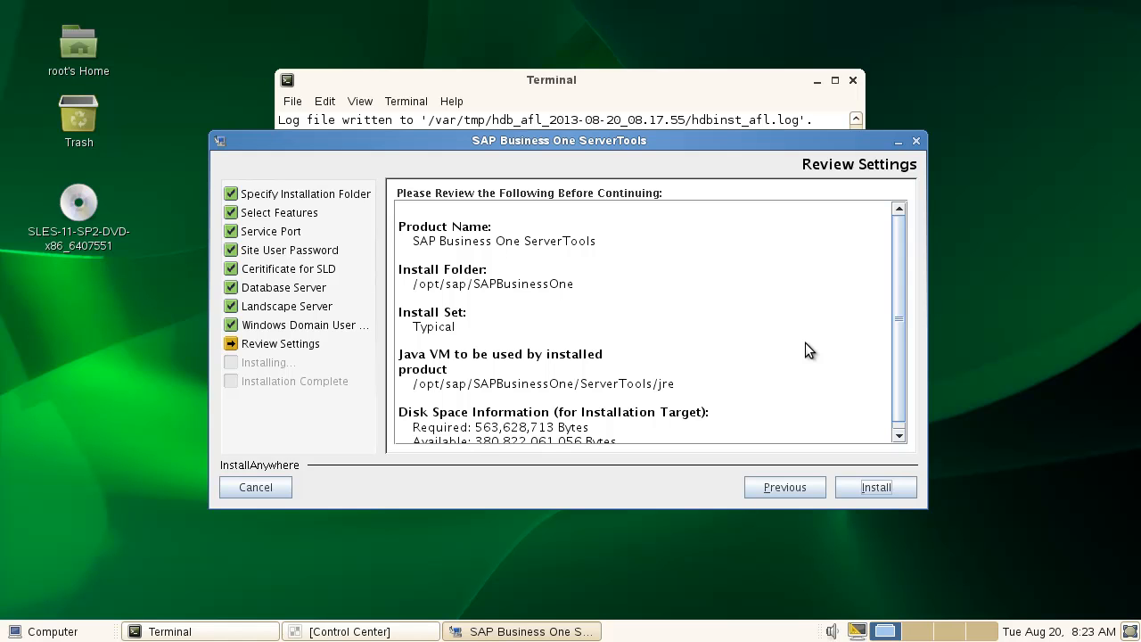
# Install ServerTools from Review Settings, then click Done once installation completes.
pyautogui.click(876, 488)
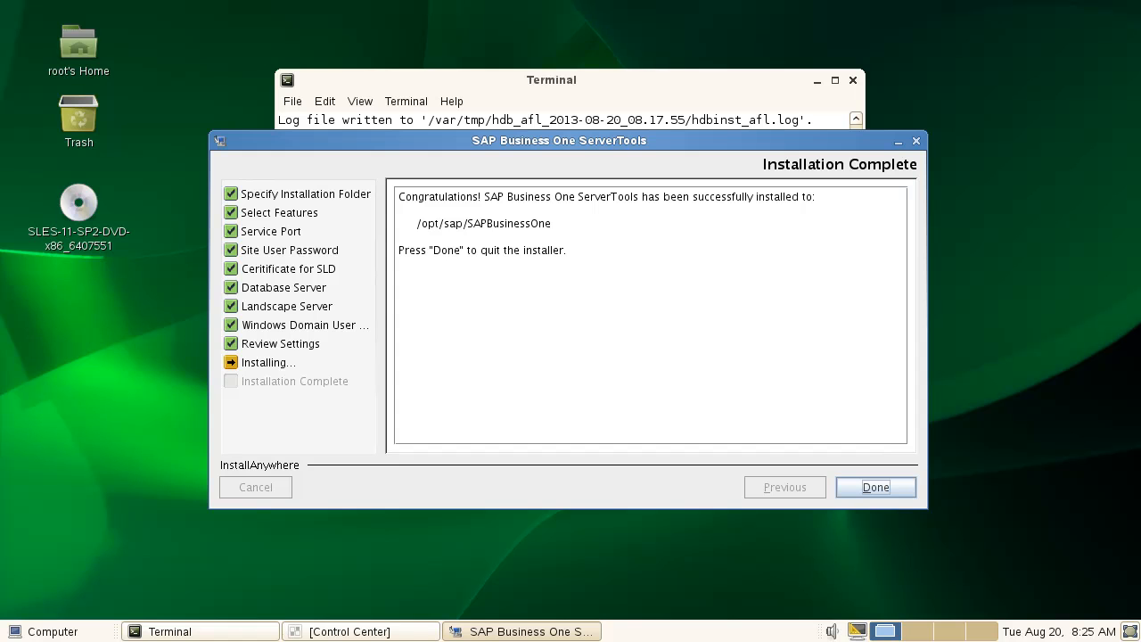
pyautogui.click(880, 491)
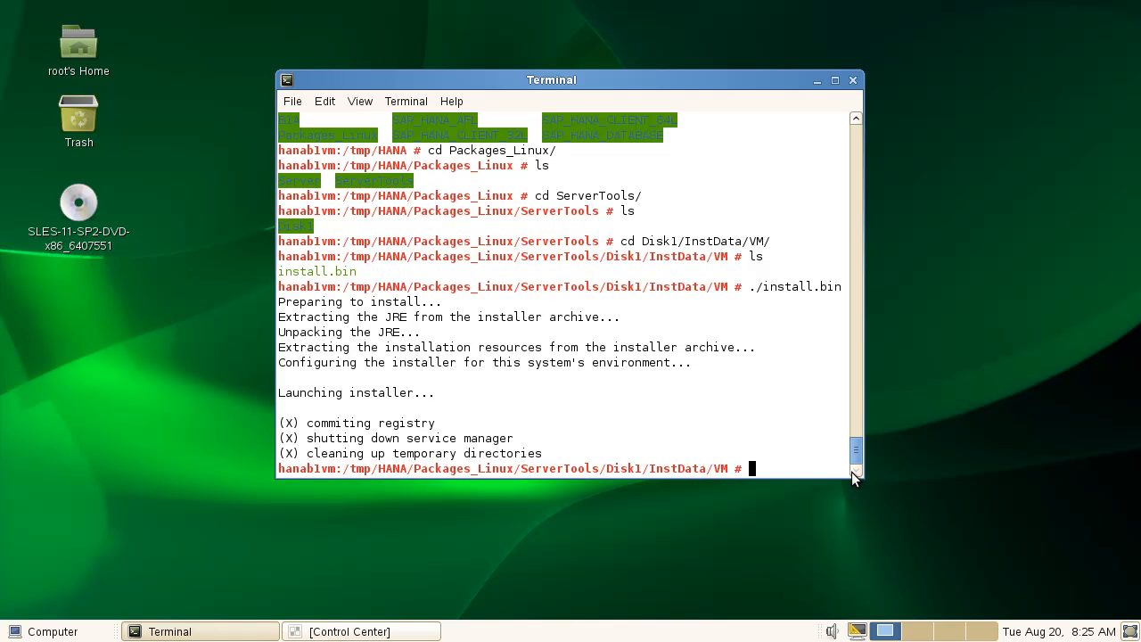
pyautogui.click(14, 632)
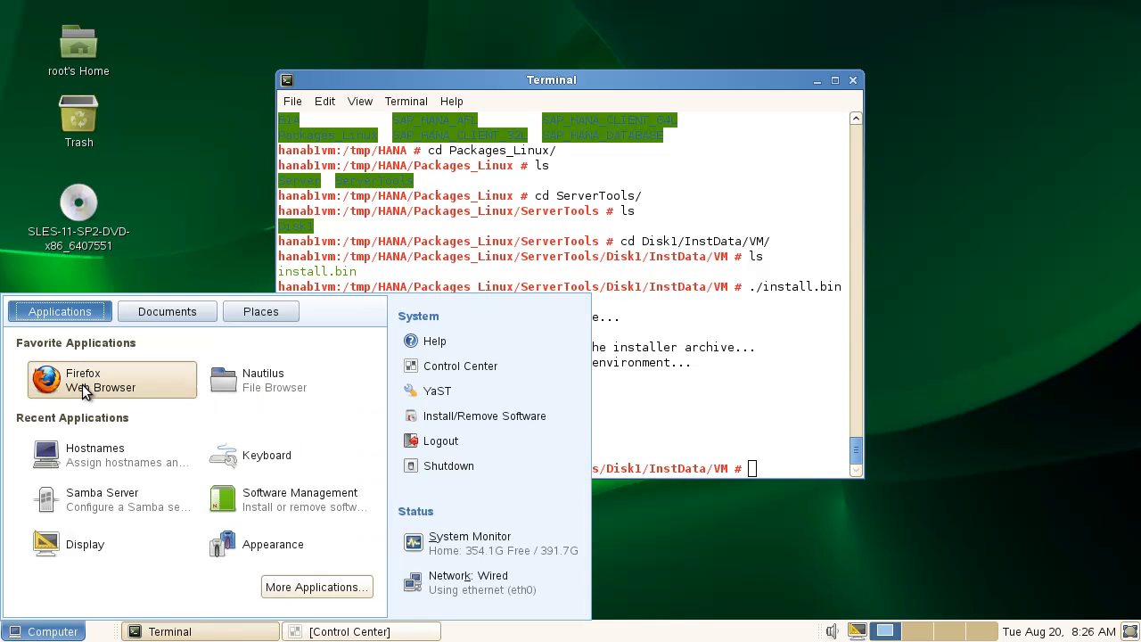
pyautogui.click(83, 385)
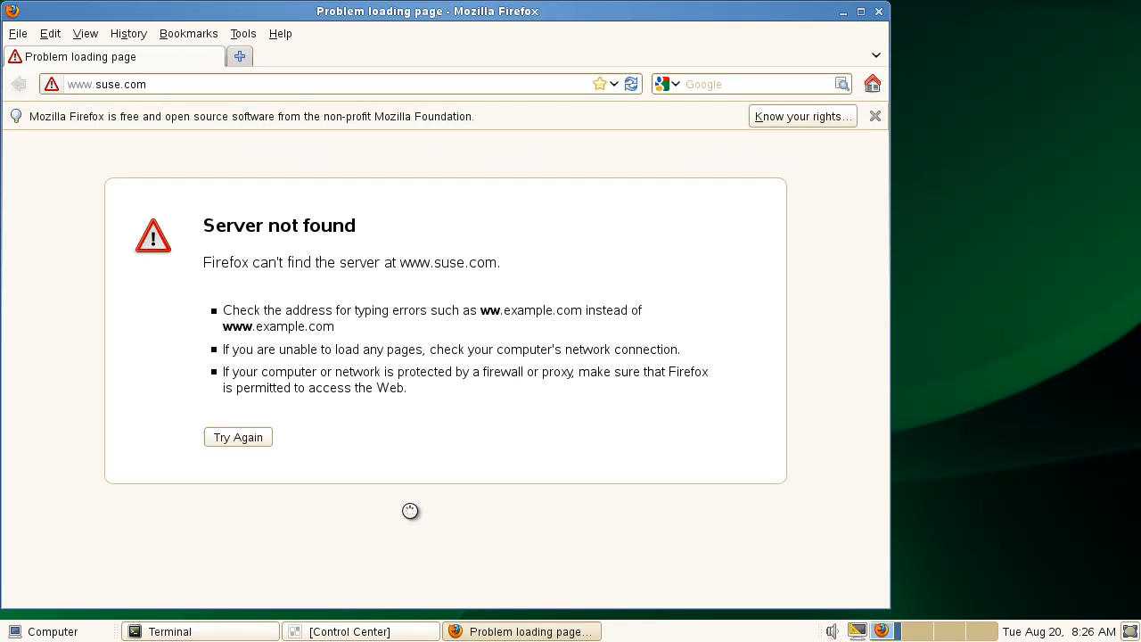
pyautogui.click(198, 83)
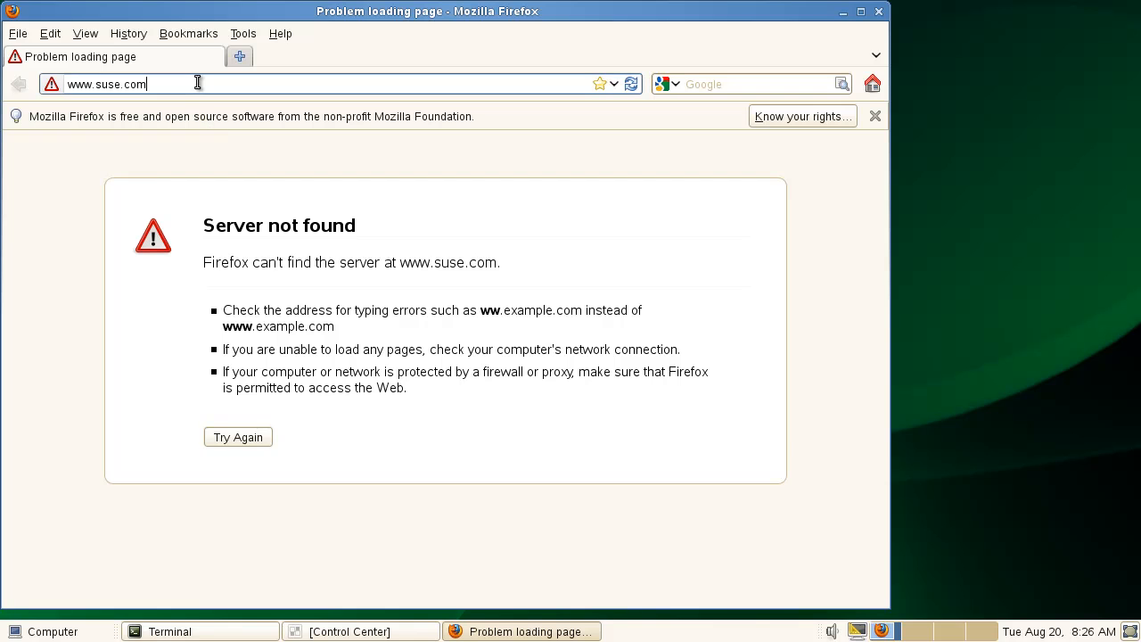
pyautogui.doubleClick(190, 83)
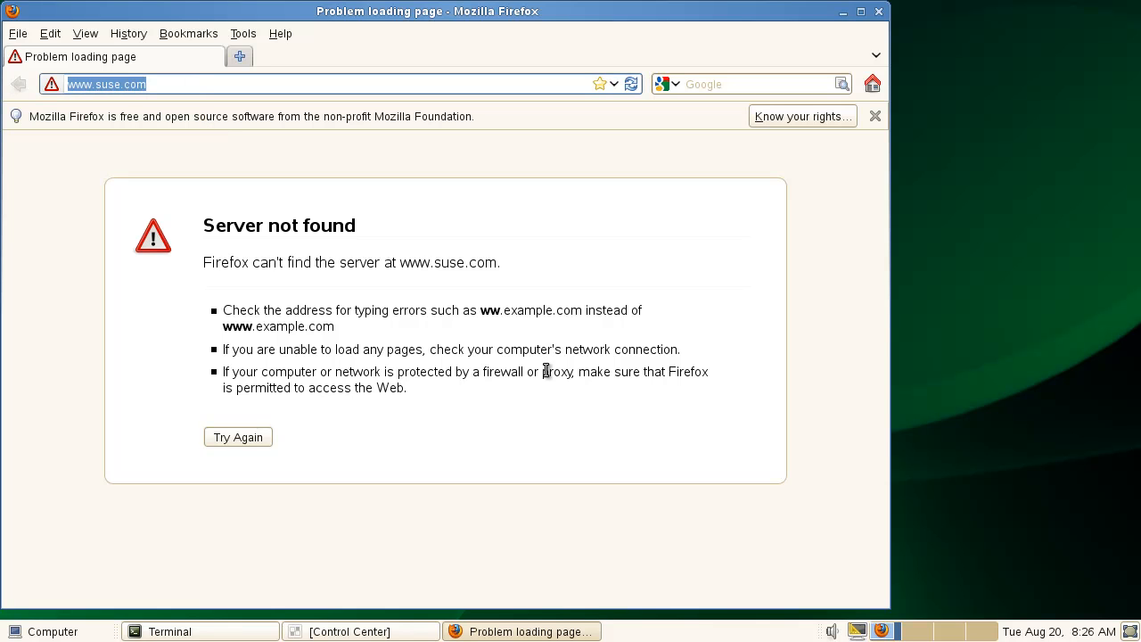
pyautogui.write('https:')
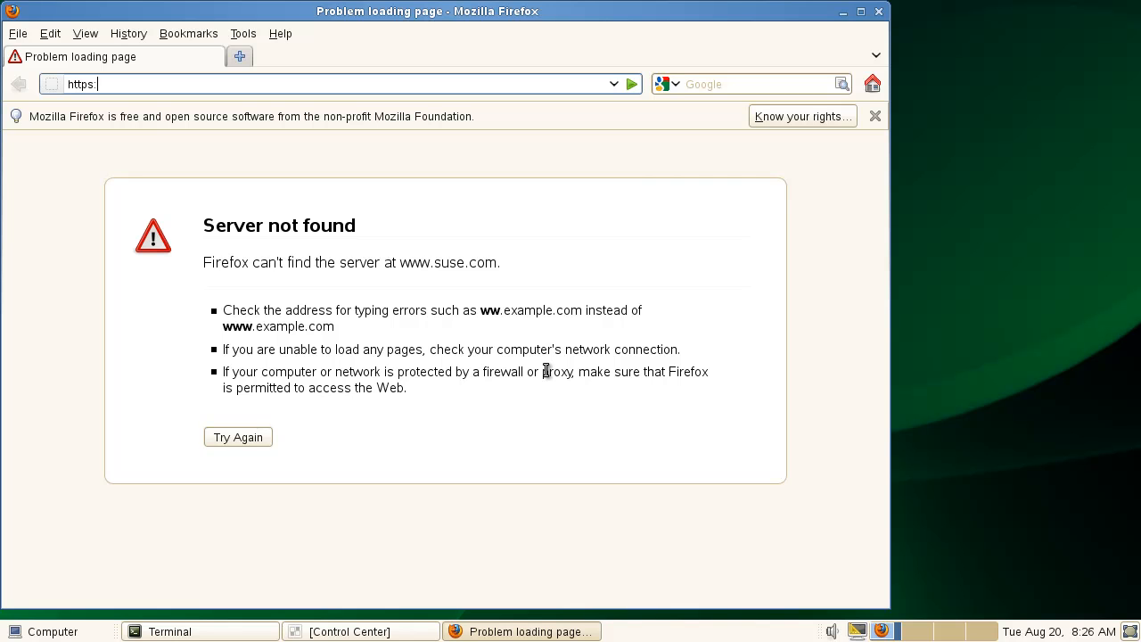
pyautogui.write('//localhost:40000/ControlCenter')
pyautogui.press('Return')
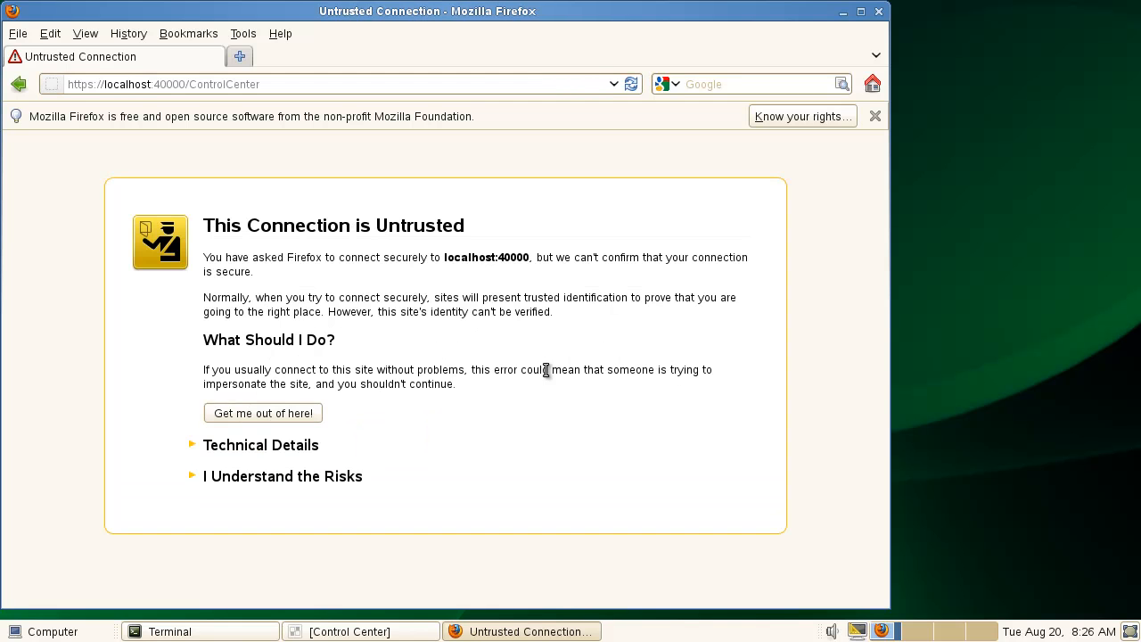
# Add and confirm a security exception for the localhost certificate.
pyautogui.click(278, 481)
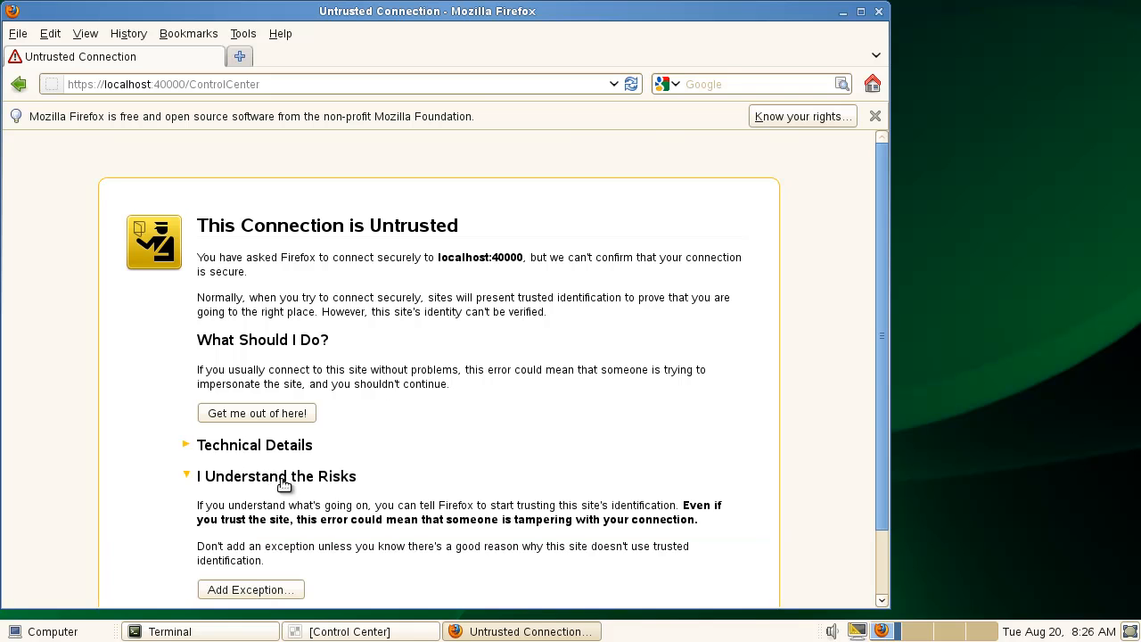
pyautogui.scroll(-2, 348, 542)
pyautogui.click(270, 513)
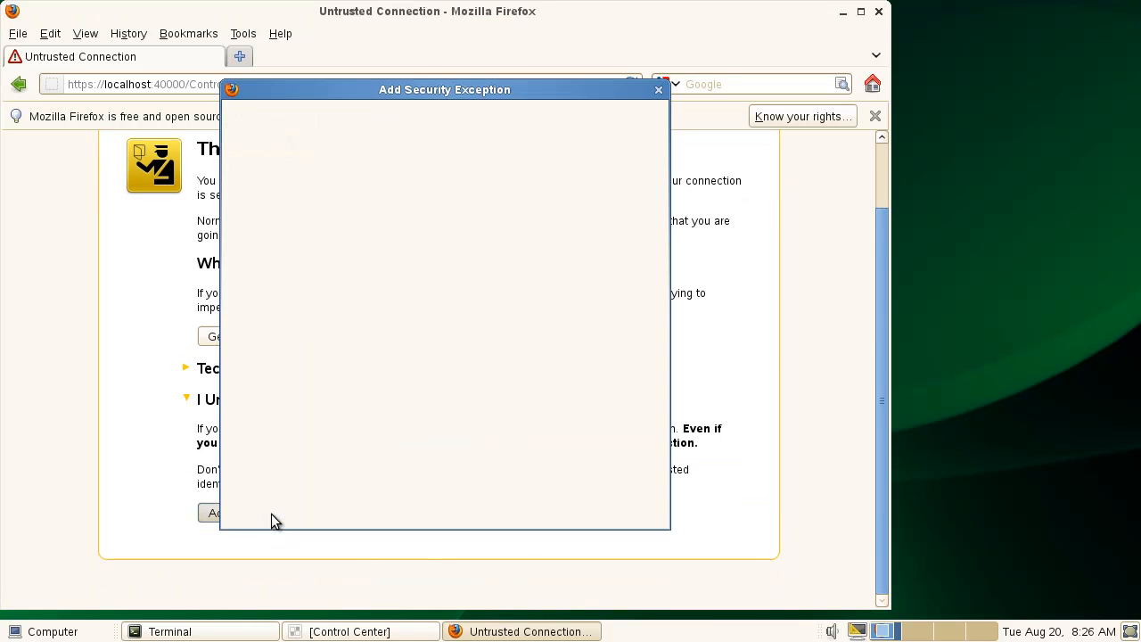
pyautogui.click(375, 502)
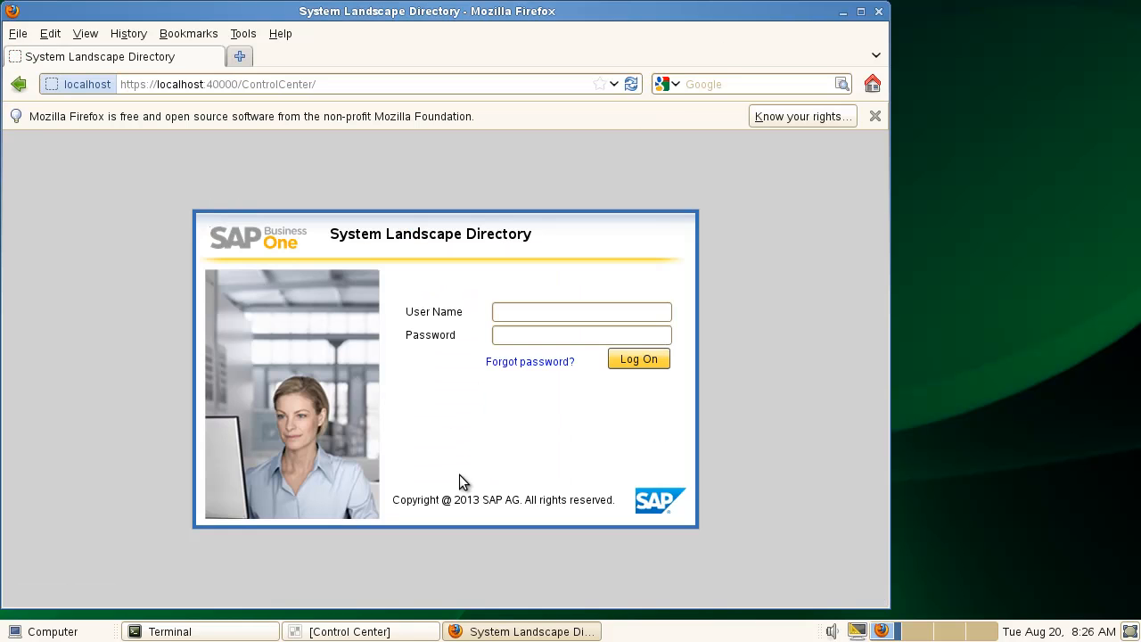
# Log on with the site user name and password, then open Security Settings and Services.
pyautogui.click(554, 314)
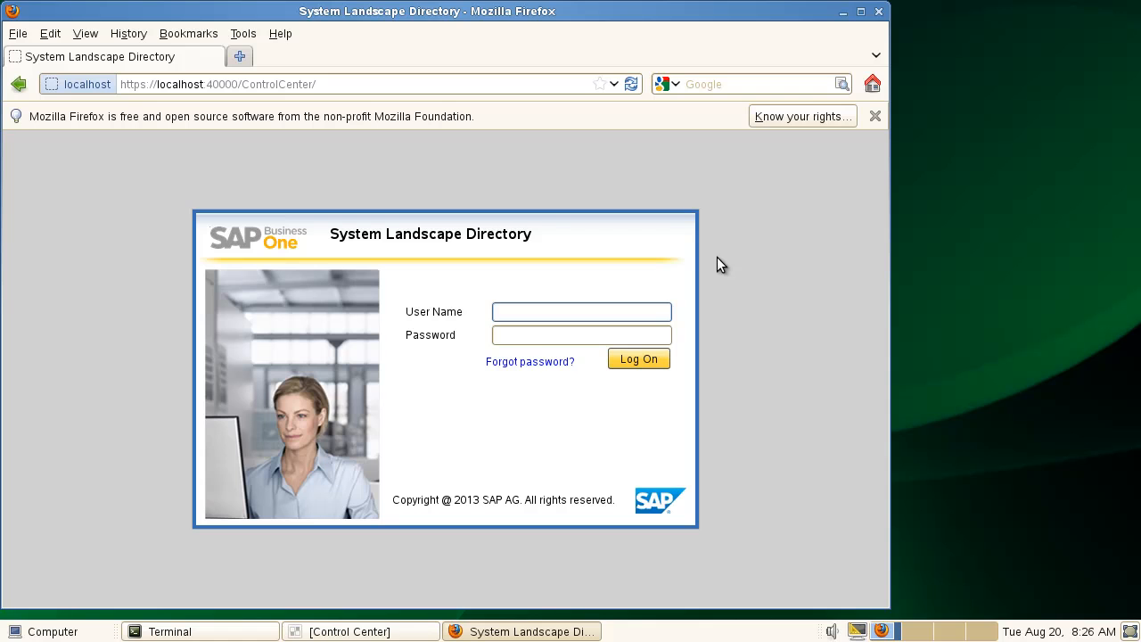
pyautogui.write('B1SiteUser')
pyautogui.press('Tab')
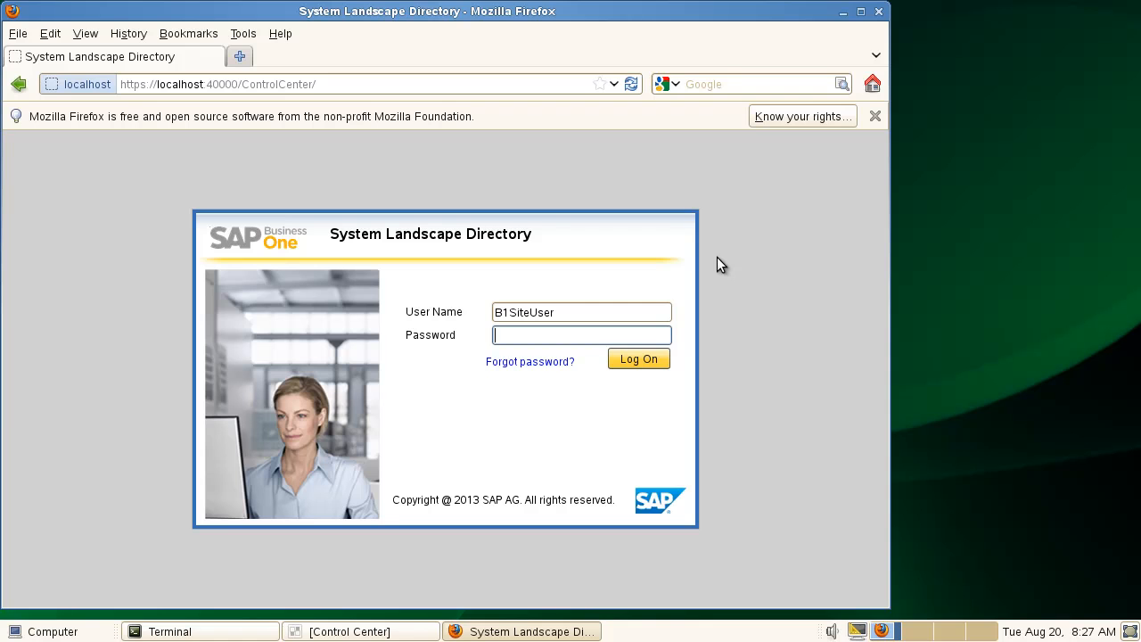
pyautogui.write('manager')
pyautogui.click(638, 357)
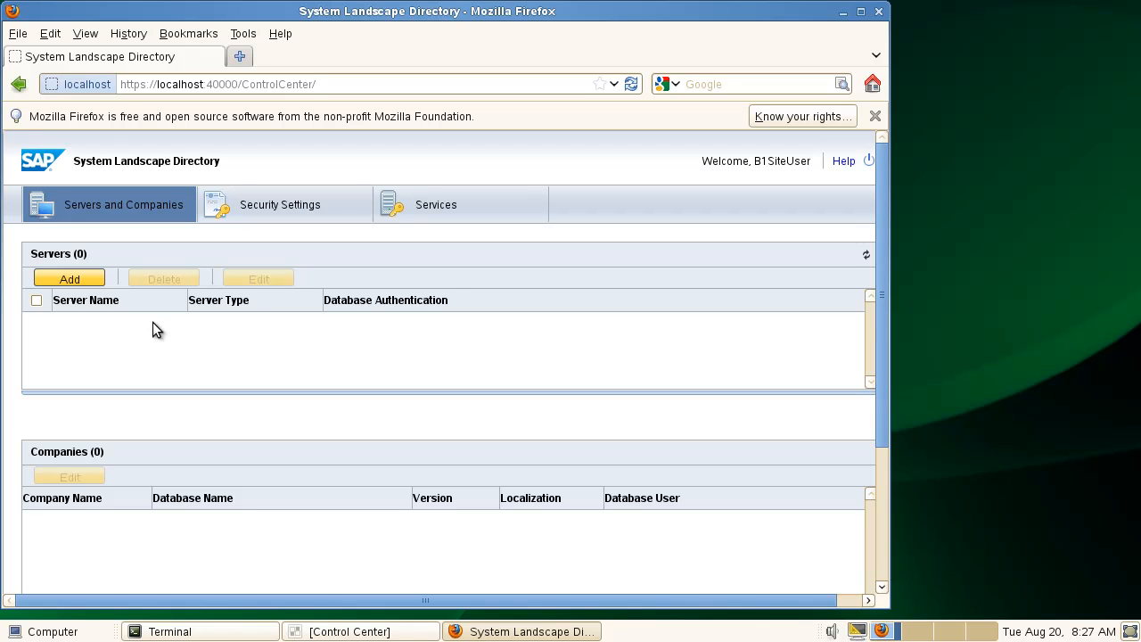
pyautogui.click(300, 206)
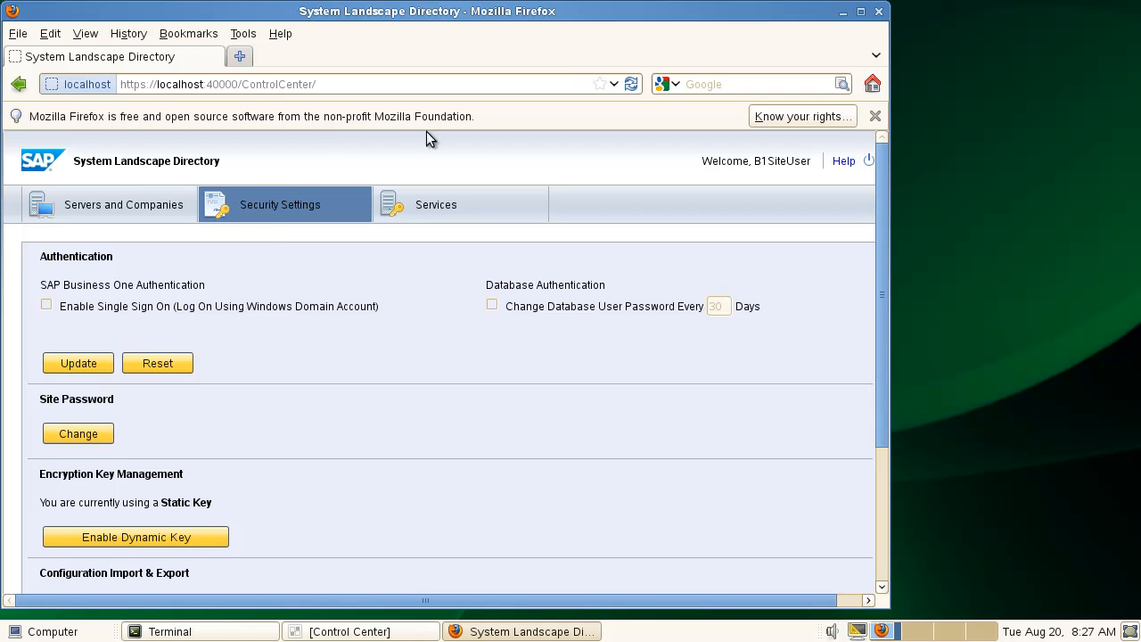
pyautogui.click(446, 204)
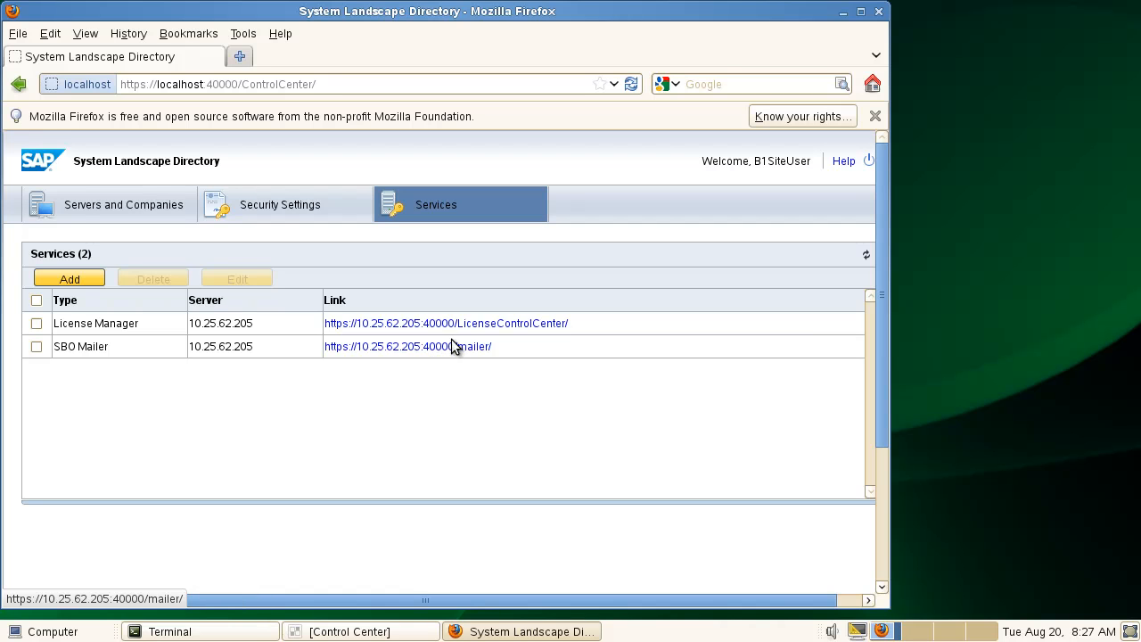
# Open License Manager in a new tab, trust its certificate, and log in as the site user.
pyautogui.click(466, 324)
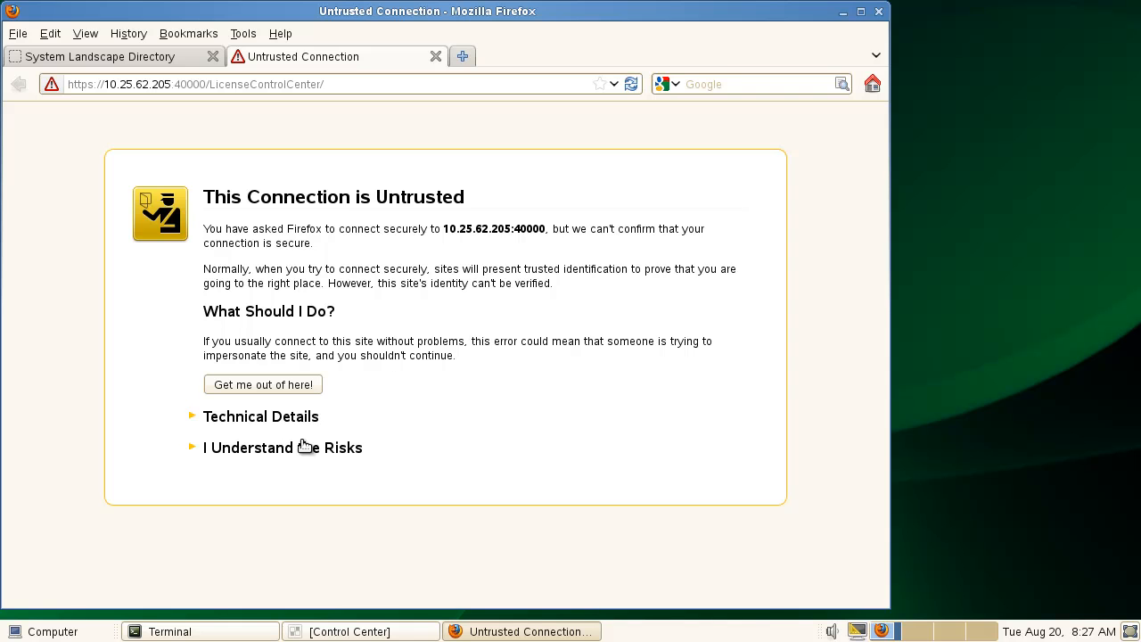
pyautogui.click(302, 447)
pyautogui.click(264, 563)
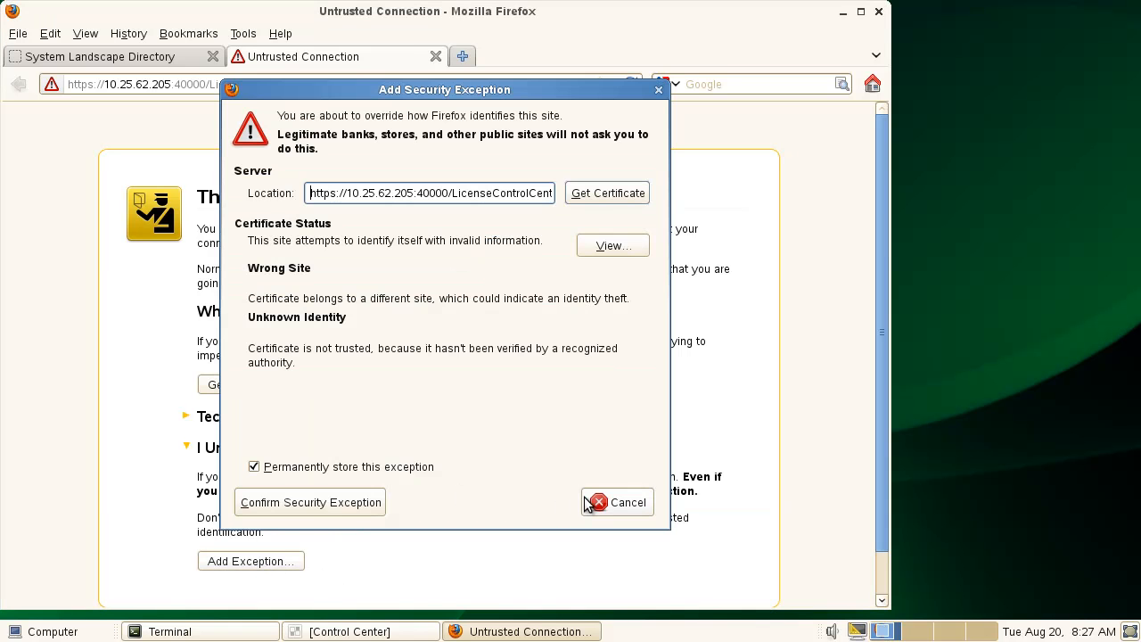
pyautogui.click(332, 504)
pyautogui.click(541, 298)
pyautogui.write('B1SiteUser')
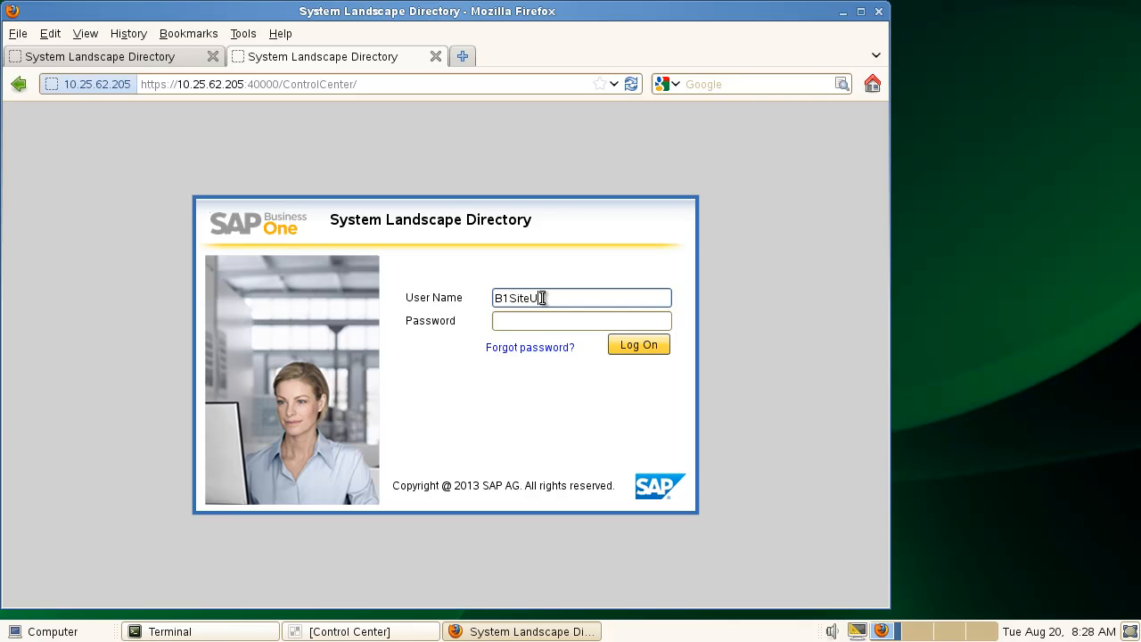
pyautogui.press('Tab')
pyautogui.write('*******')
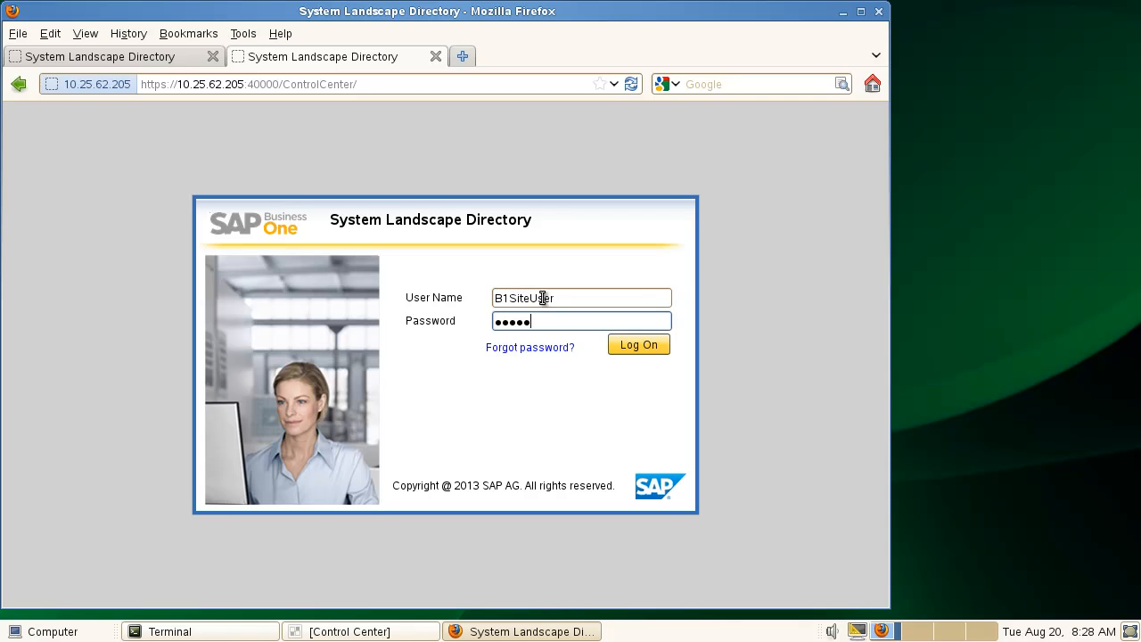
pyautogui.press('Return')
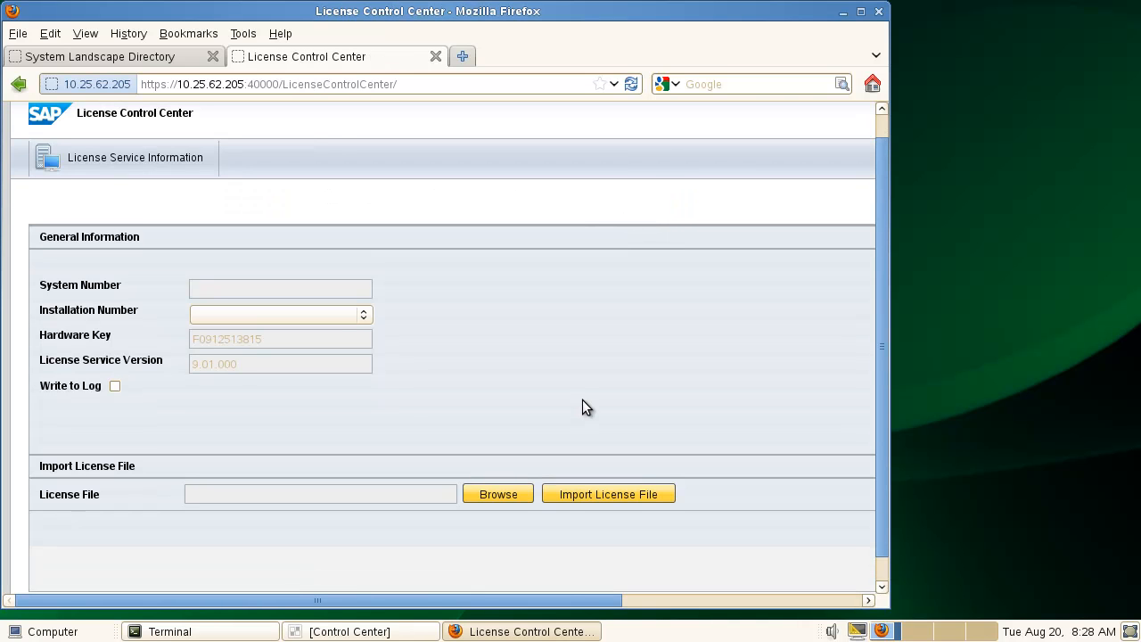
# Import License.txt from the SLES DVD as the license file and dismiss the success message.
pyautogui.click(505, 495)
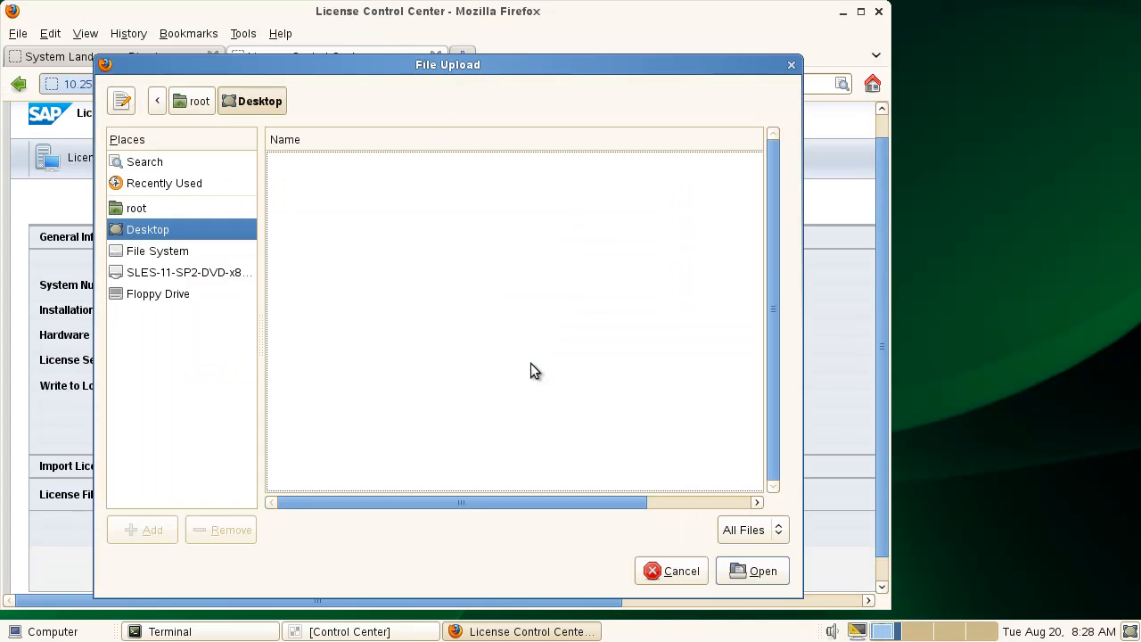
pyautogui.click(165, 270)
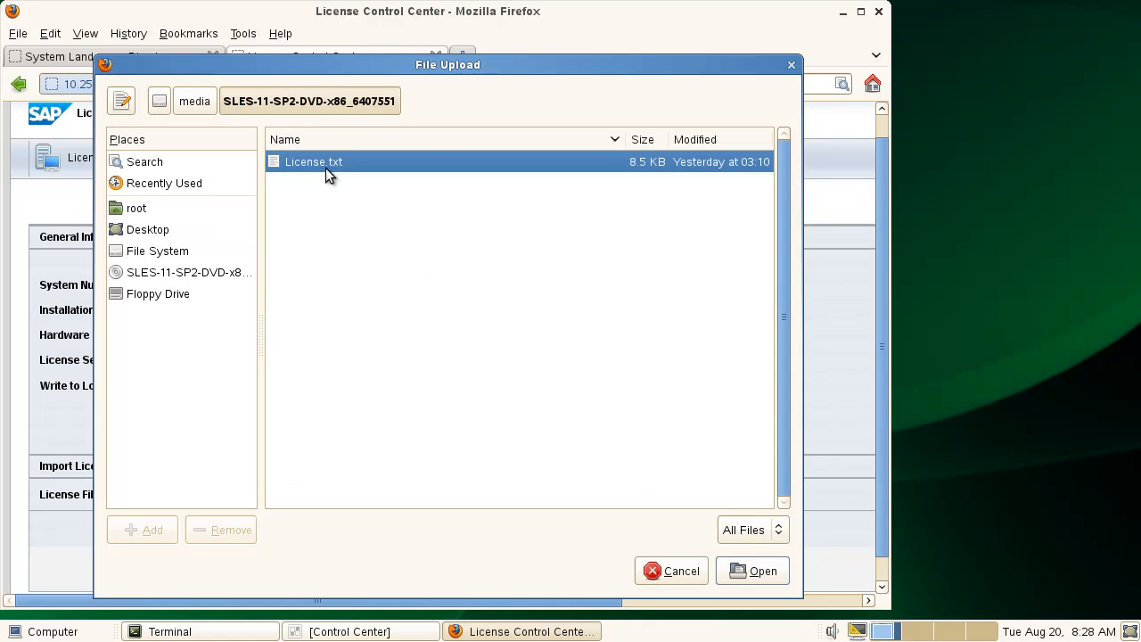
pyautogui.doubleClick(363, 167)
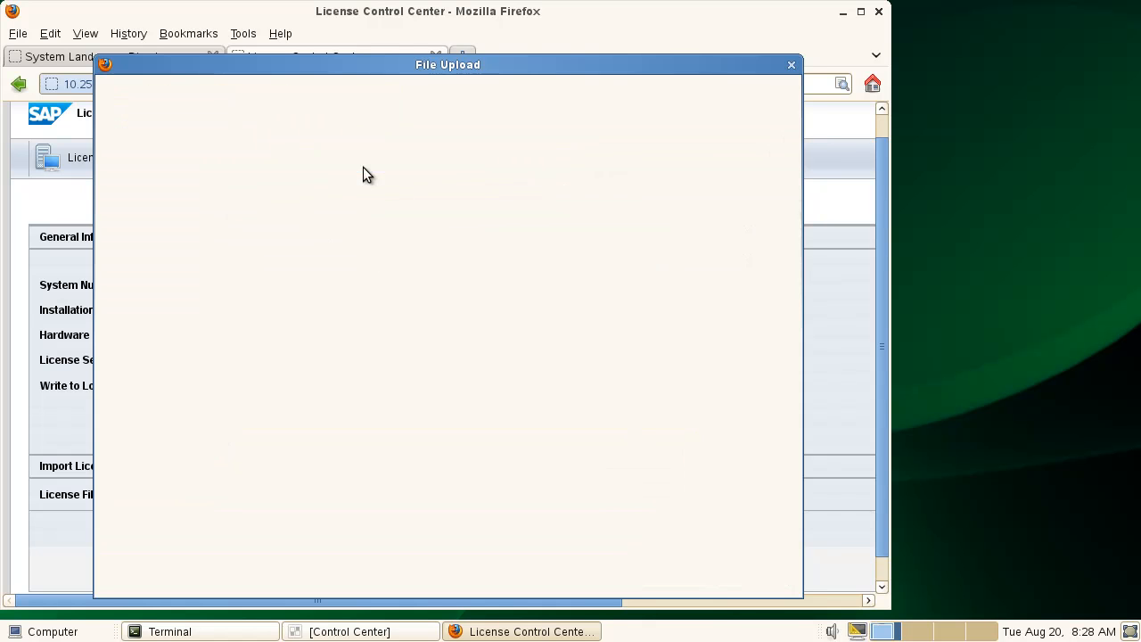
pyautogui.scroll(-1, 654, 432)
pyautogui.click(683, 469)
pyautogui.click(504, 341)
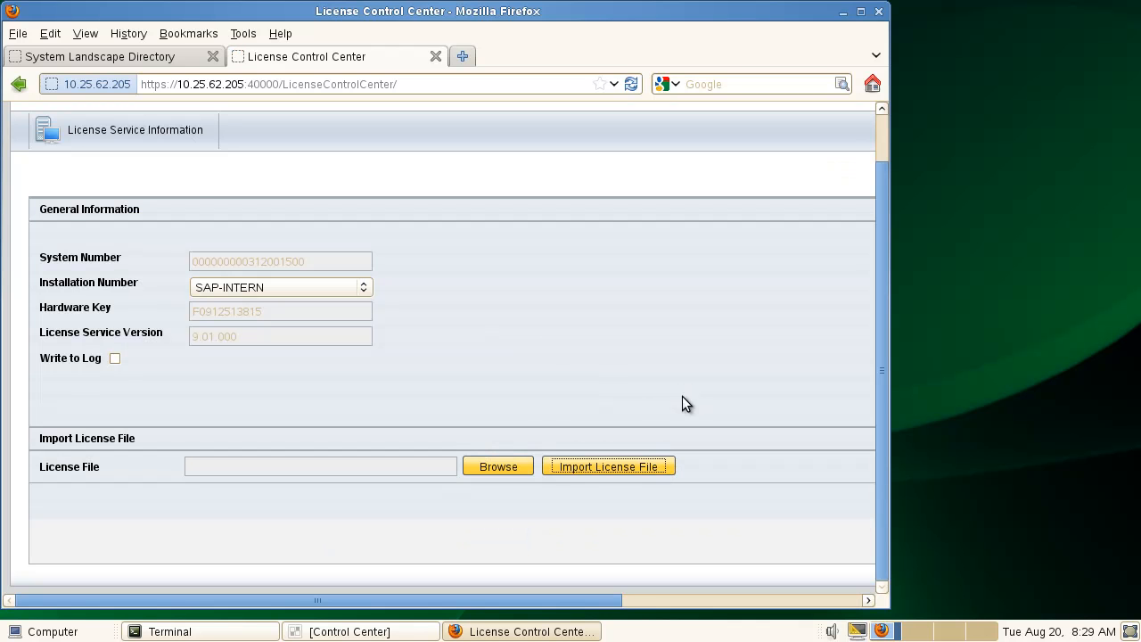
# Close the License Control Center tab and log off the System Landscape Directory.
pyautogui.click(437, 56)
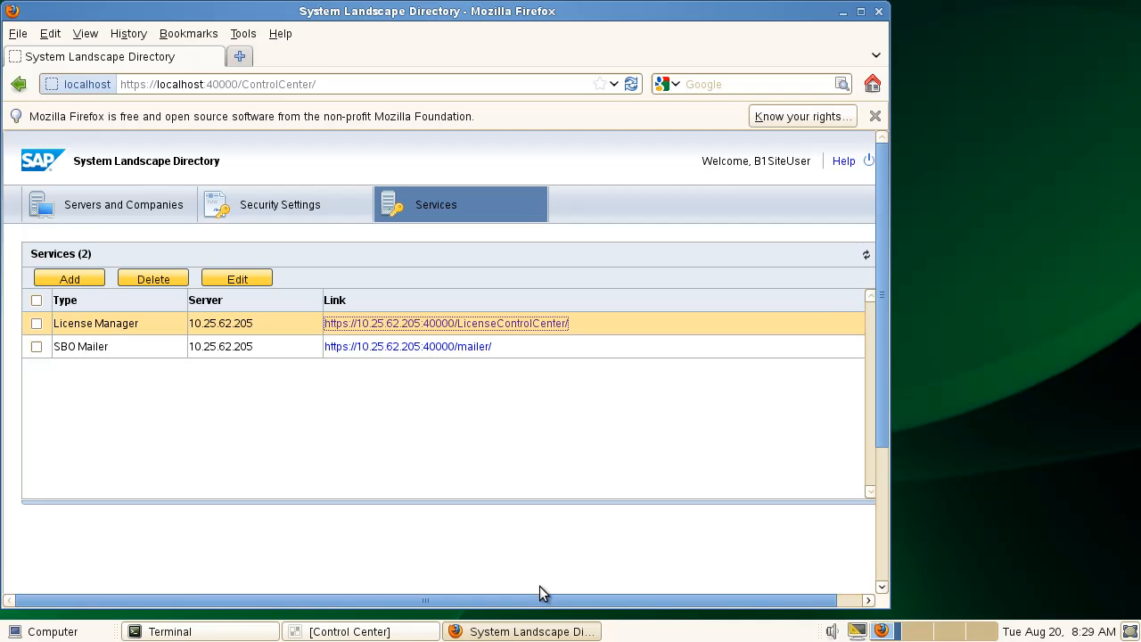
pyautogui.moveTo(544, 599); pyautogui.dragTo(647, 602)
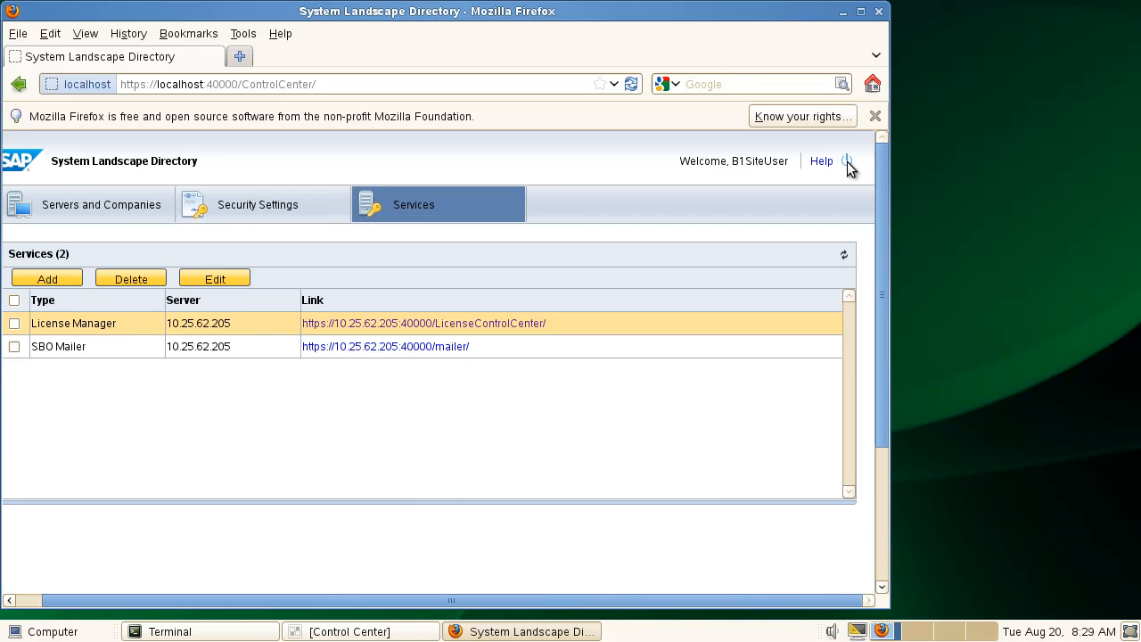
pyautogui.click(848, 162)
# Close Firefox, then change into /tmp/HANA in the terminal and list its contents.
pyautogui.click(879, 12)
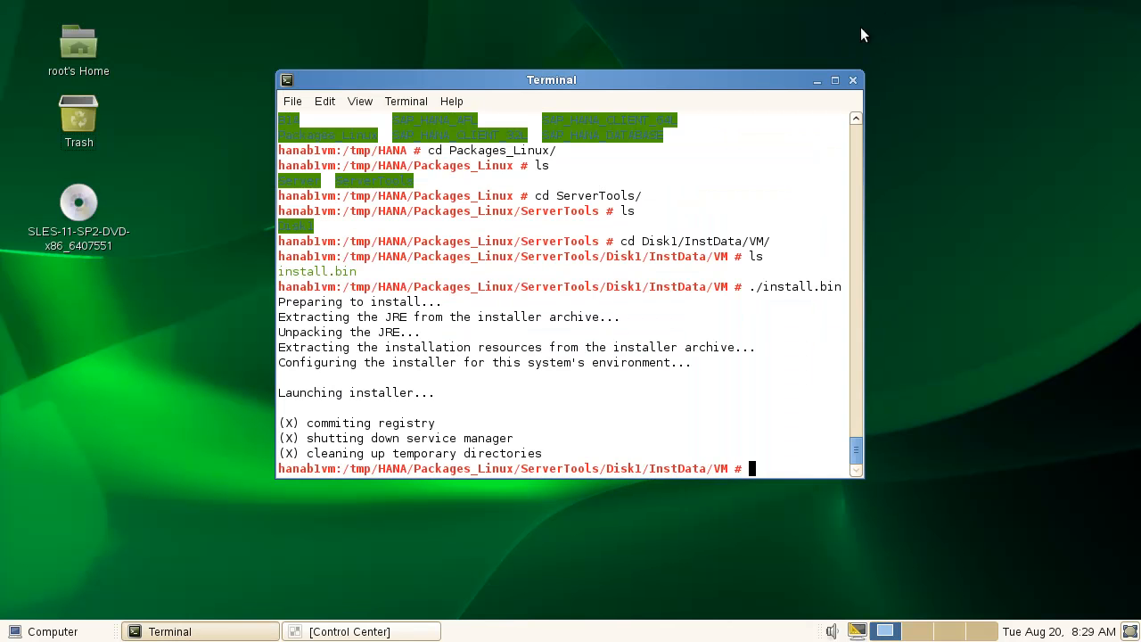
pyautogui.doubleClick(779, 471)
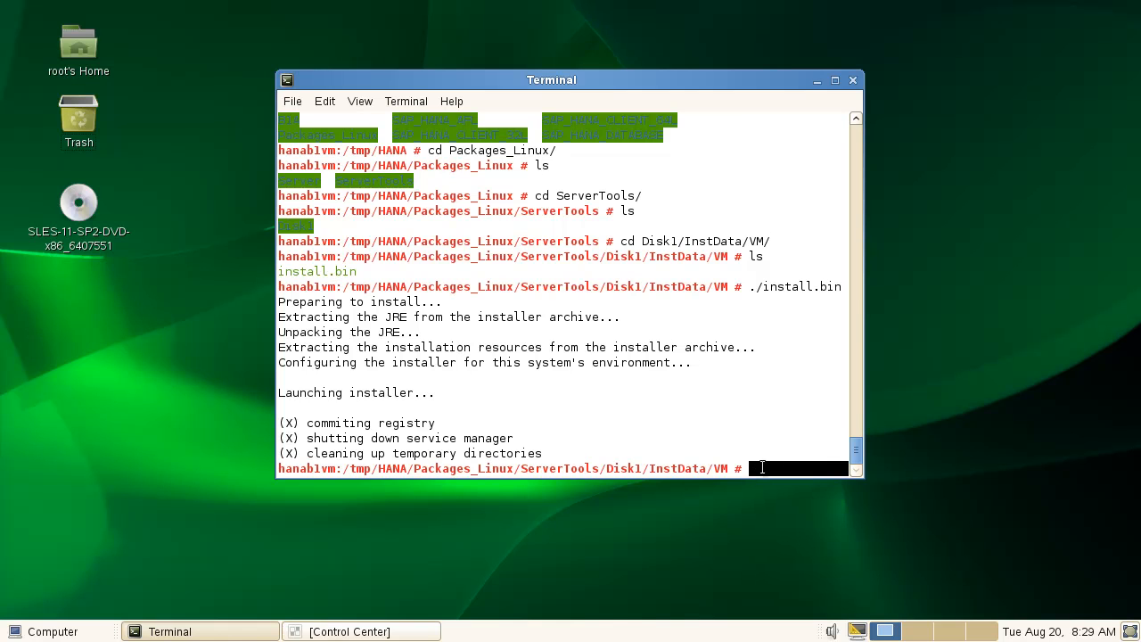
pyautogui.write('cd')
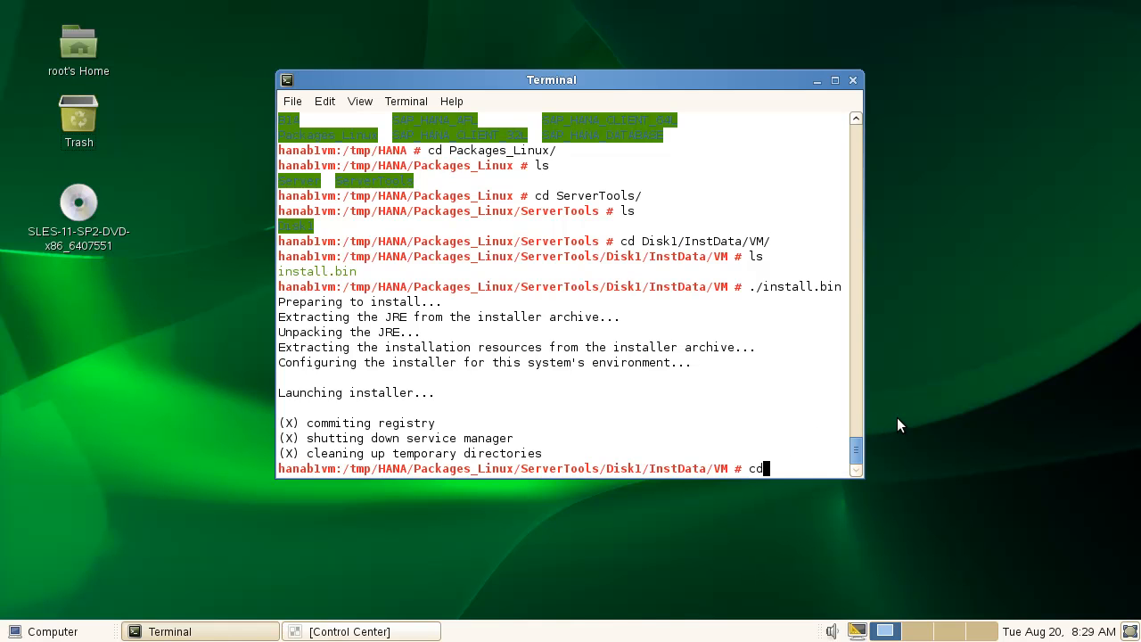
pyautogui.write(' &')
pyautogui.press('BackSpace')
pyautogui.write('/')
pyautogui.write('tmp?')
pyautogui.press('BackSpace')
pyautogui.write('/HANA')
pyautogui.press('Return')
pyautogui.write('ls')
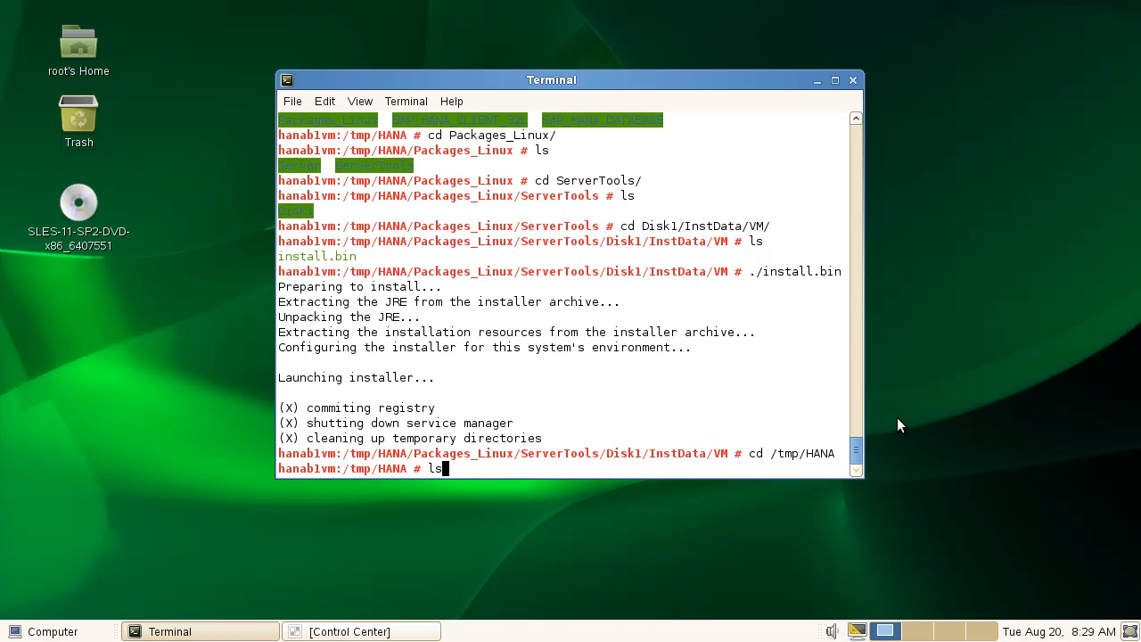
pyautogui.press('Return')
# Move into Packages_Linux and then its Server folder, listing each one.
pyautogui.write('cd Packages_Linux/')
pyautogui.press('Tab')
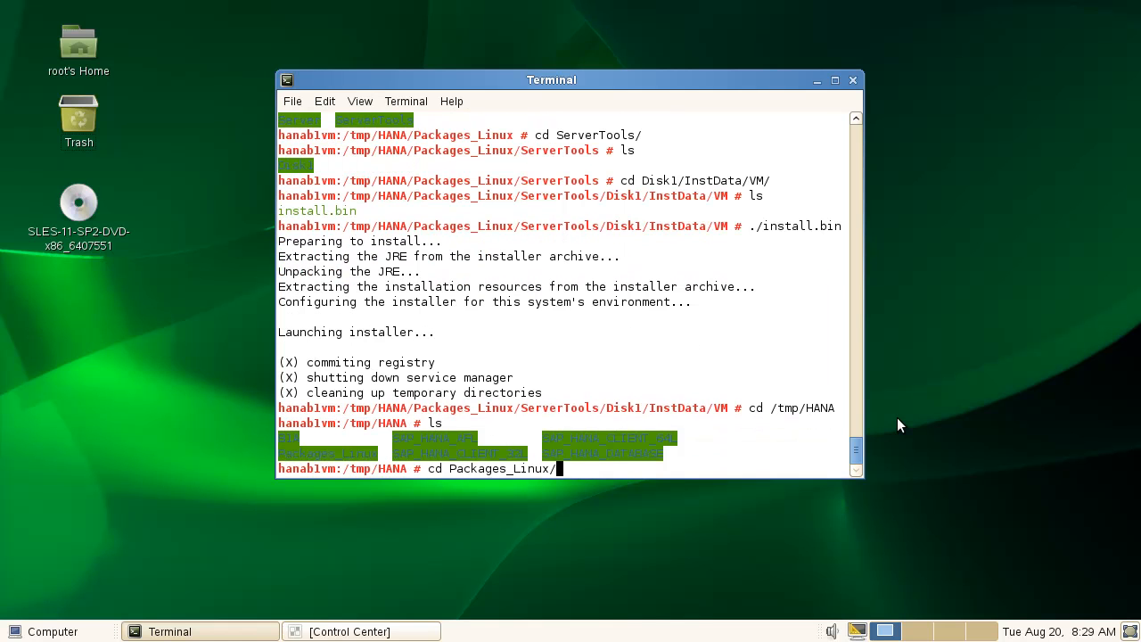
pyautogui.press('Return')
pyautogui.write('ls')
pyautogui.press('Return')
pyautogui.write('cd Server')
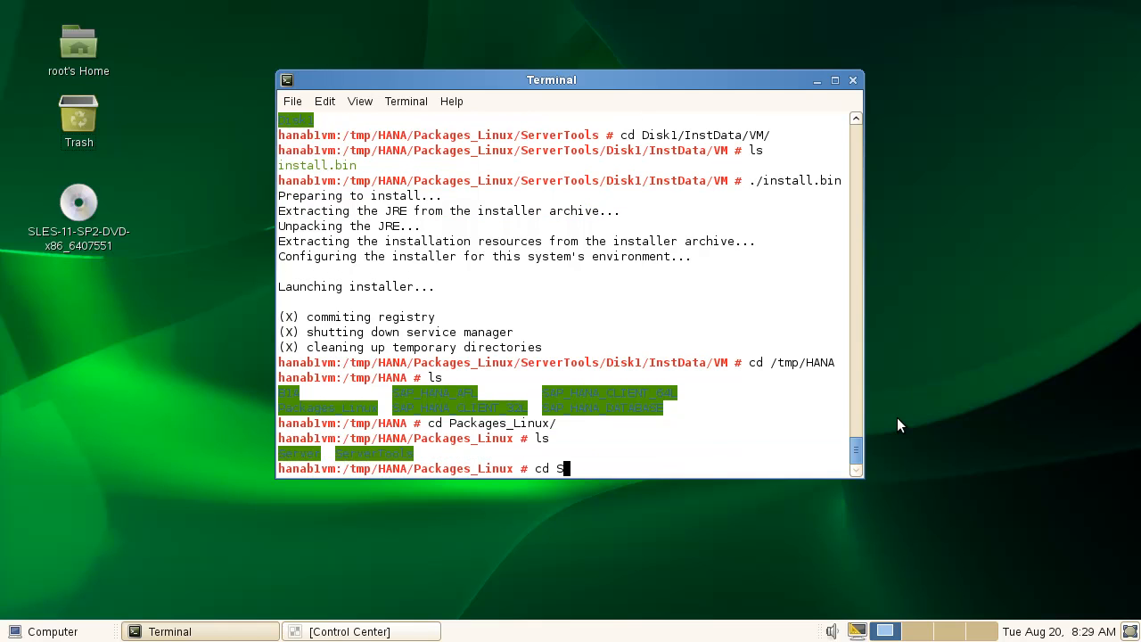
pyautogui.press('Return')
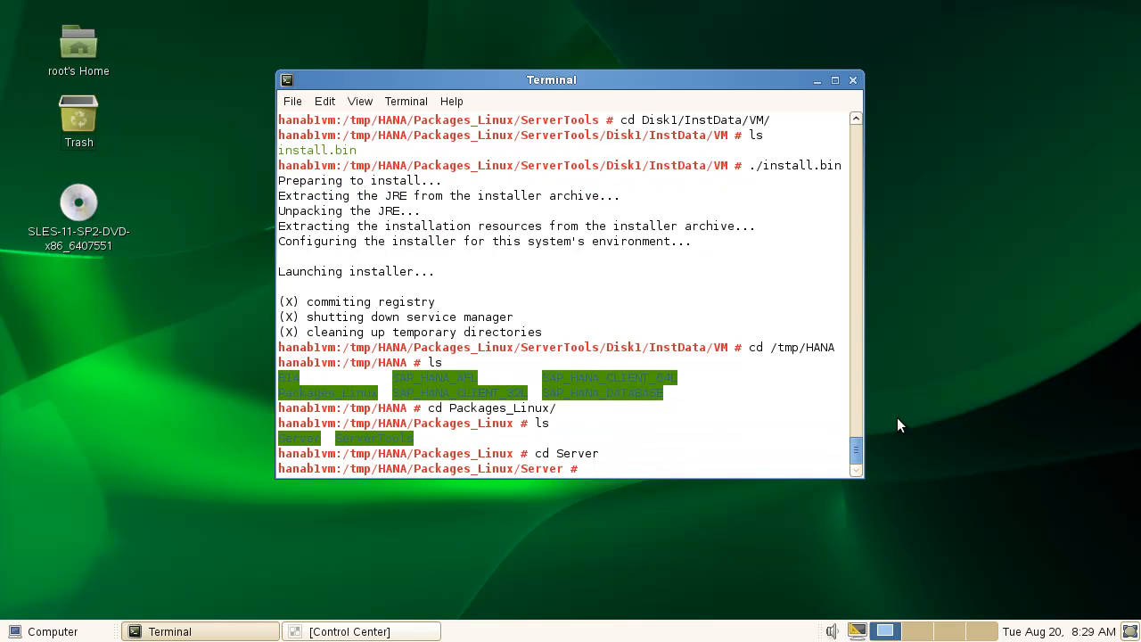
pyautogui.write('ls')
pyautogui.press('Return')
# Enter Disk1/InstData/VM, list the installer files, and run ./install.bin.
pyautogui.write('cd D')
pyautogui.press('Tab')
pyautogui.write('I')
pyautogui.press('Tab')
pyautogui.press('Tab')
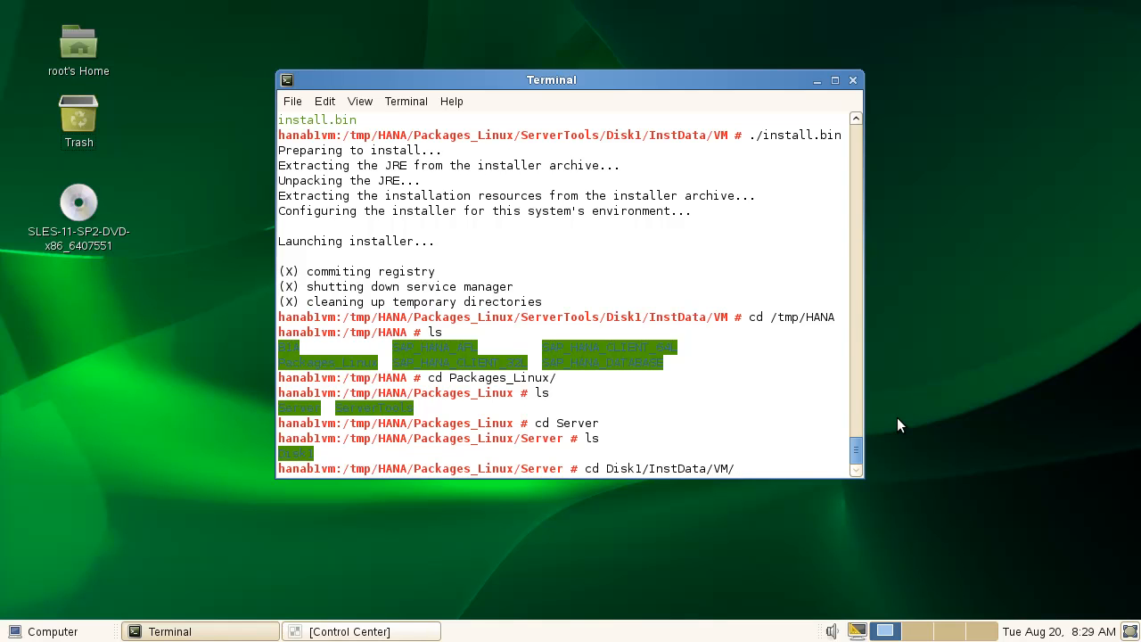
pyautogui.press('Return')
pyautogui.write('ls')
pyautogui.press('Return')
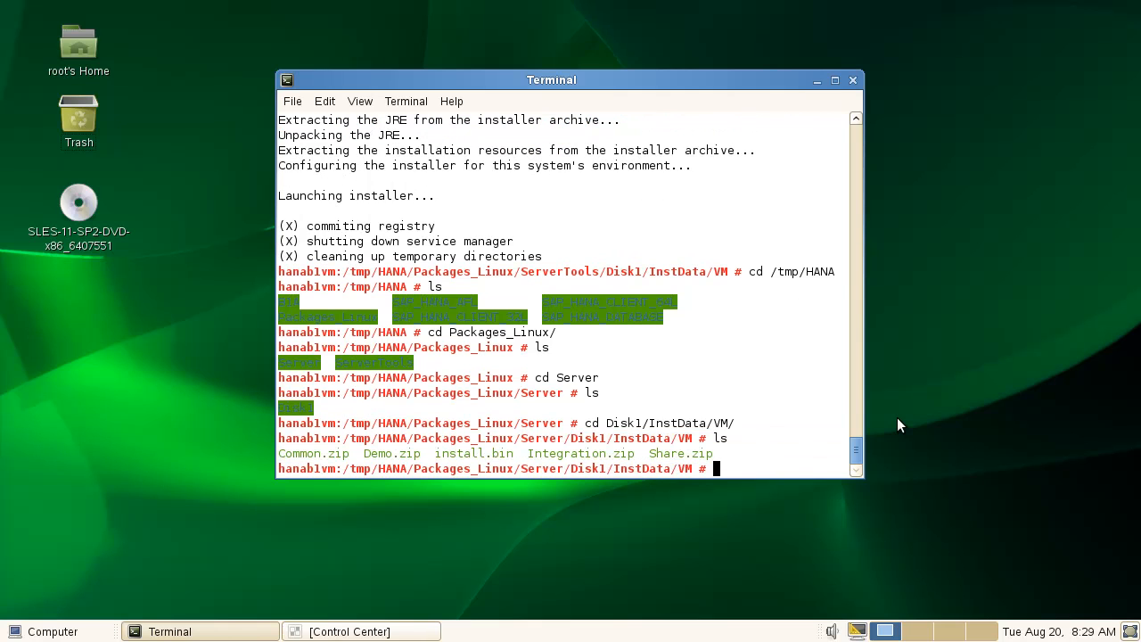
pyautogui.write('./ins')
pyautogui.press('Tab')
pyautogui.press('Return')
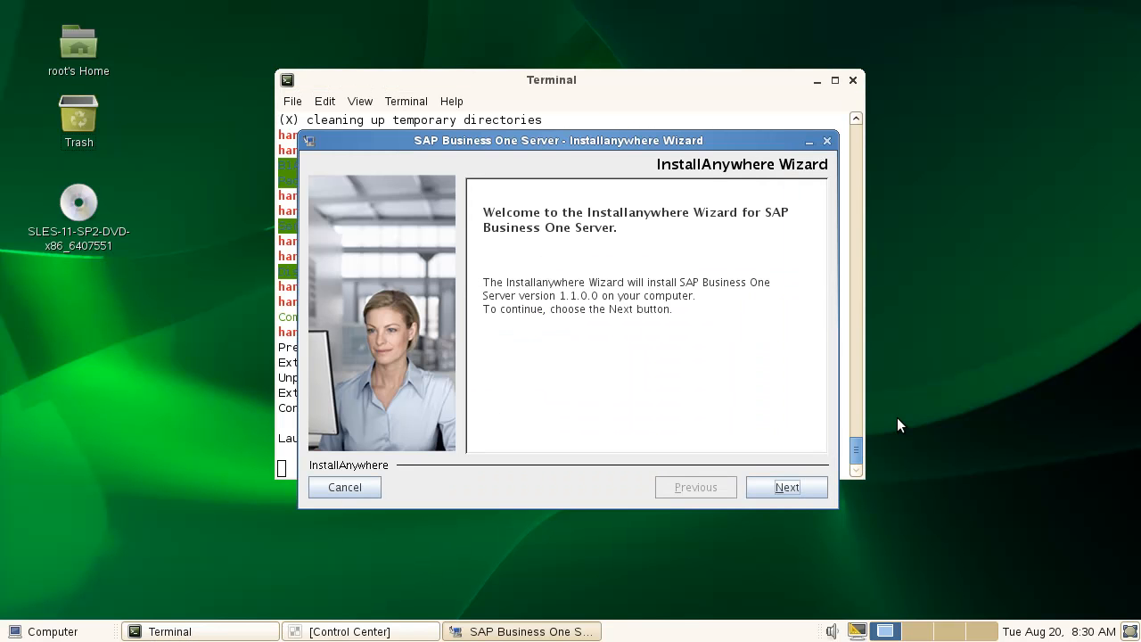
# Minimize the terminal, move the installer wizard higher, and go past the welcome page.
pyautogui.click(814, 83)
pyautogui.moveTo(725, 144); pyautogui.dragTo(721, 111)
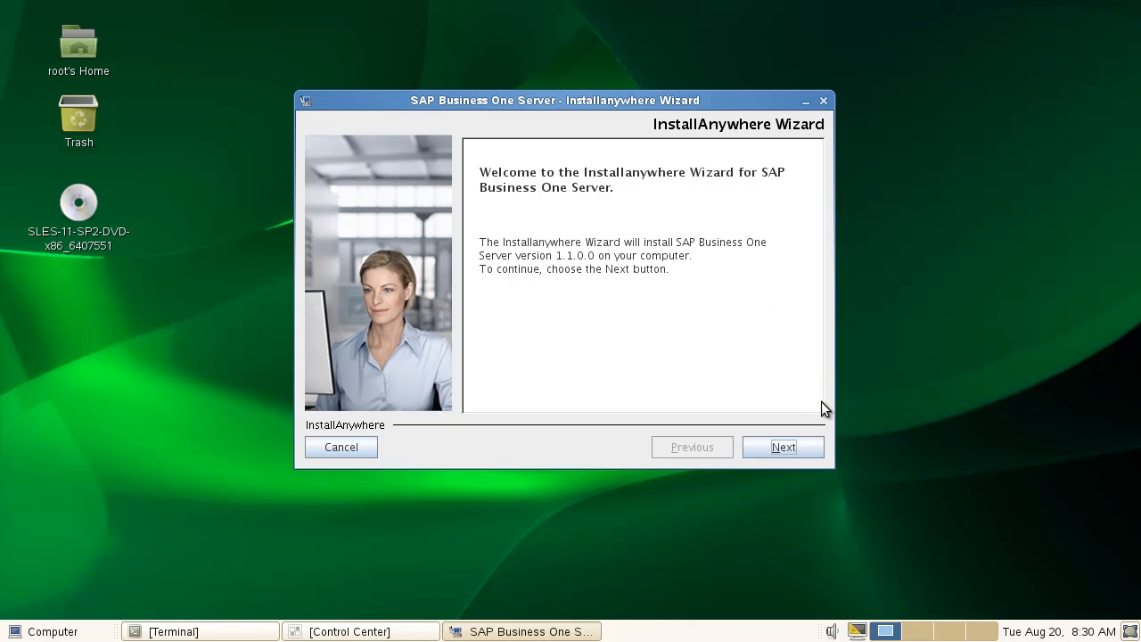
pyautogui.click(795, 453)
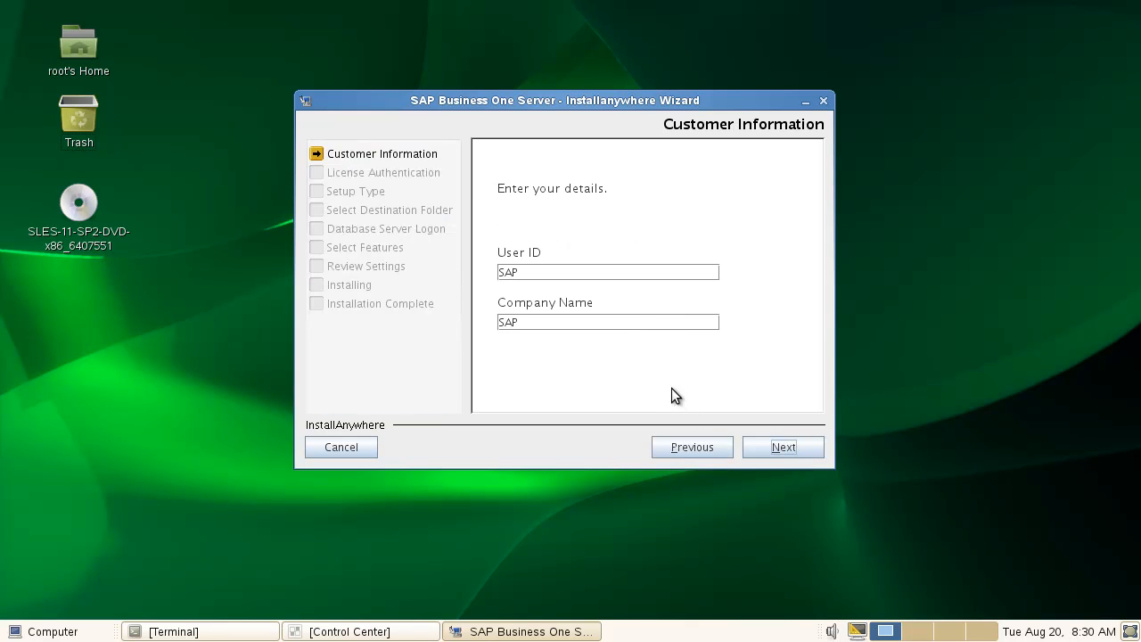
# Accept the customer details and authenticate with license server hanab1vm, port 40000 and the password.
pyautogui.click(773, 446)
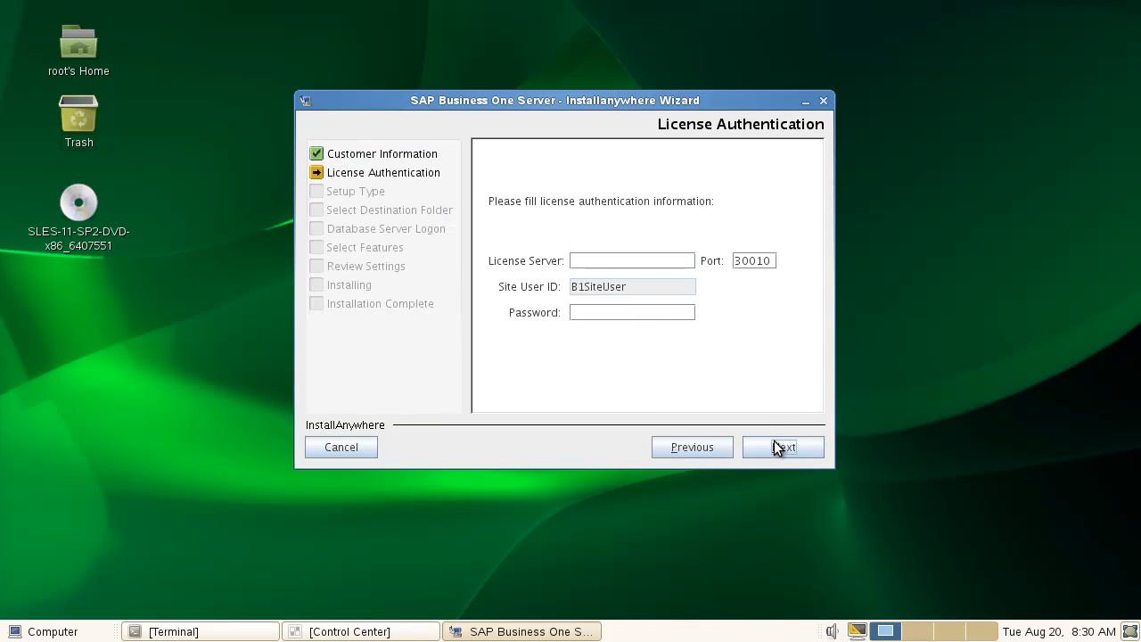
pyautogui.click(609, 262)
pyautogui.write('hanab1vm')
pyautogui.press('Tab')
pyautogui.hotkey('ctrl', 'a')
pyautogui.press('BackSpace')
pyautogui.write('40000')
pyautogui.click(648, 316)
pyautogui.write('•••••••')
pyautogui.click(788, 446)
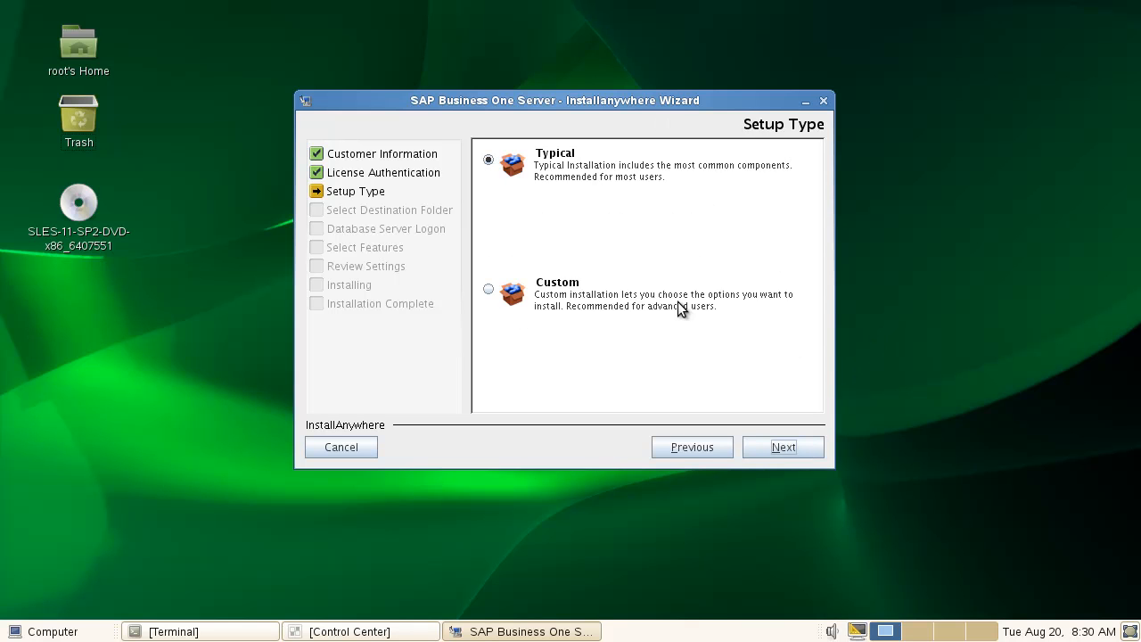
# Choose Custom setup, keep the default install folder, and enter the HANA instance address hanab1vm.
pyautogui.click(489, 289)
pyautogui.click(807, 447)
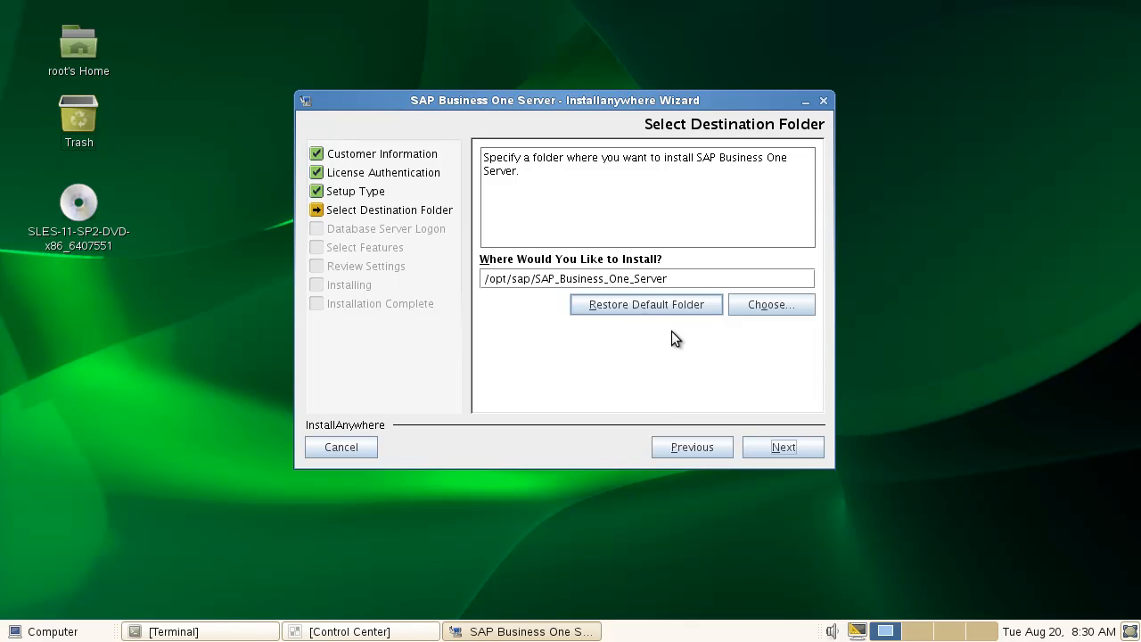
pyautogui.click(804, 454)
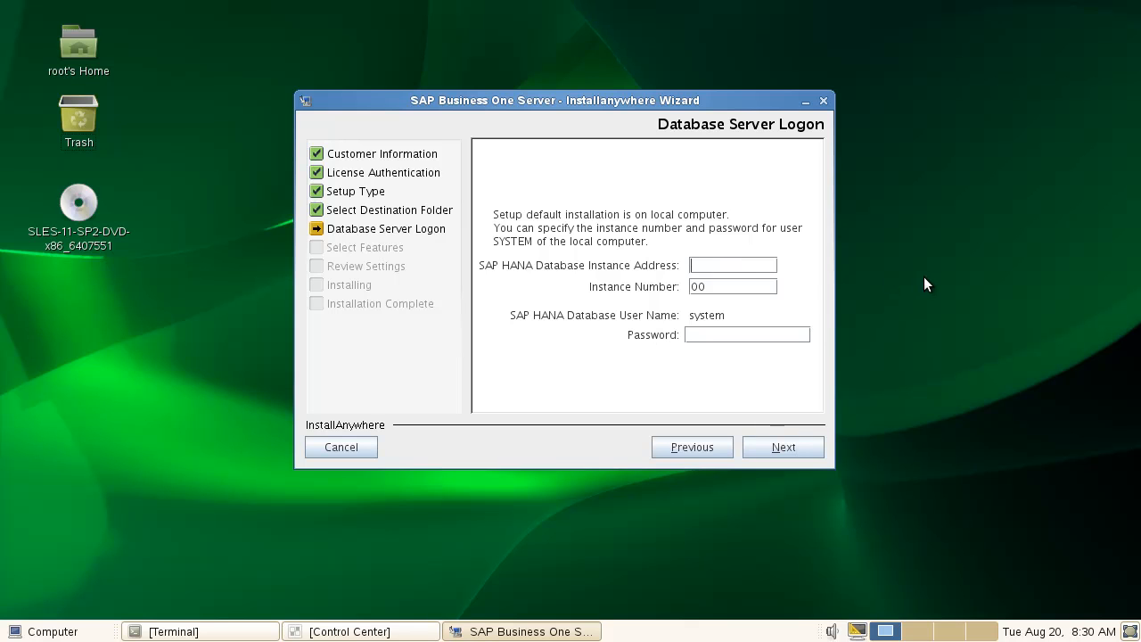
pyautogui.write('hanab1vmmanager')
pyautogui.click(779, 448)
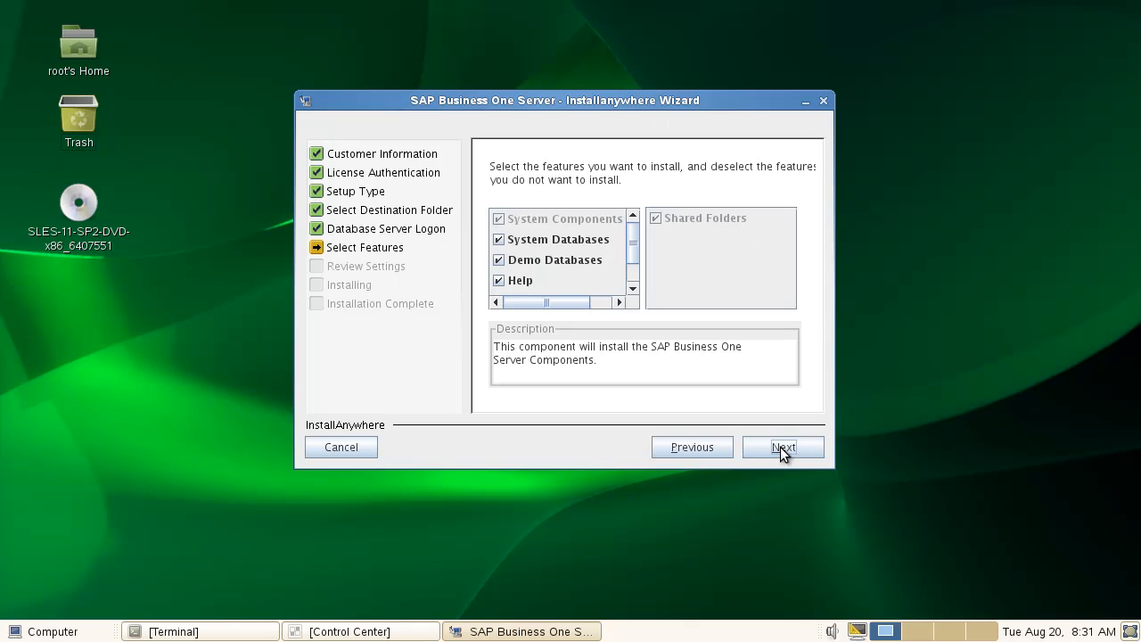
# Untick Demo Databases and SAP Add-ons in Select Features, checking the Outlook Integration description.
pyautogui.click(498, 259)
pyautogui.click(633, 289)
pyautogui.click(633, 289)
pyautogui.click(633, 288)
pyautogui.moveTo(632, 249); pyautogui.dragTo(632, 268)
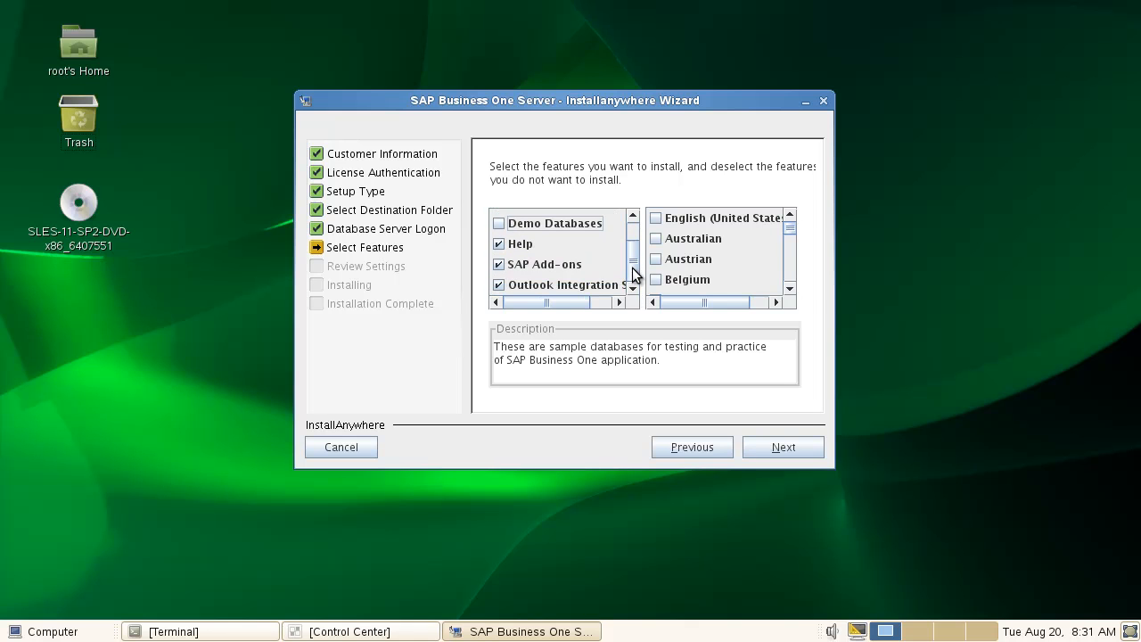
pyautogui.click(499, 265)
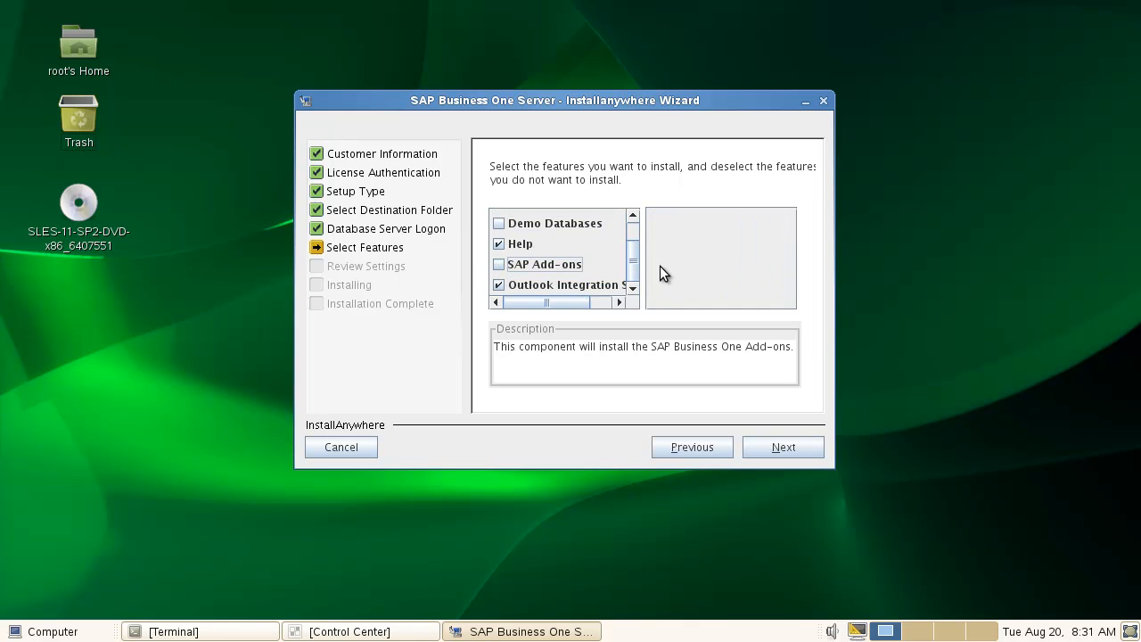
pyautogui.click(497, 287)
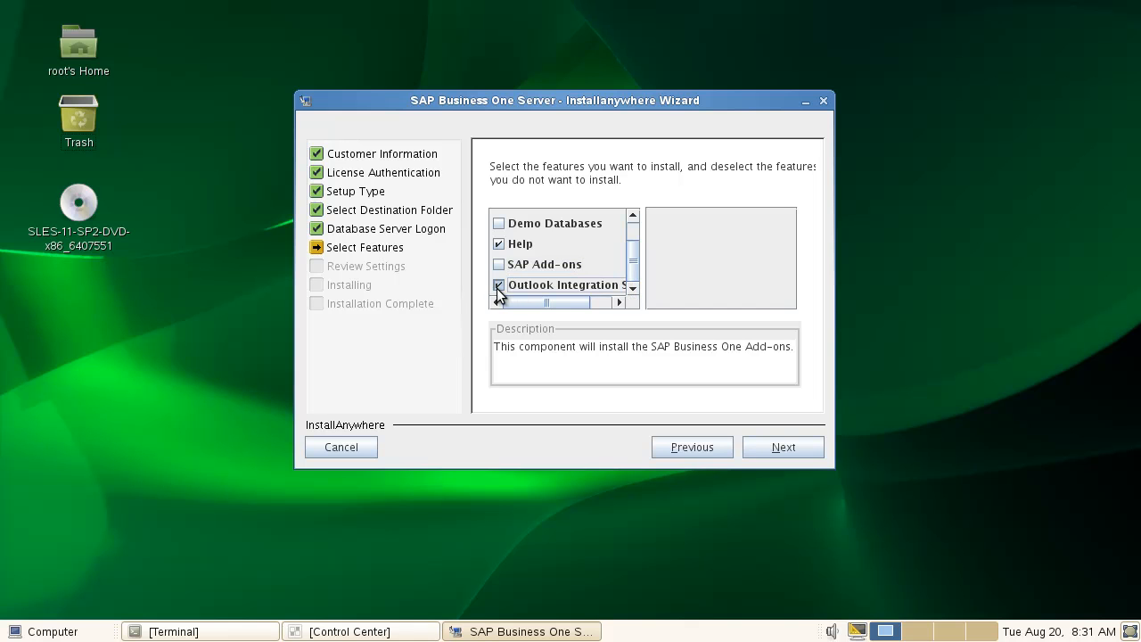
pyautogui.moveTo(632, 273); pyautogui.dragTo(633, 234)
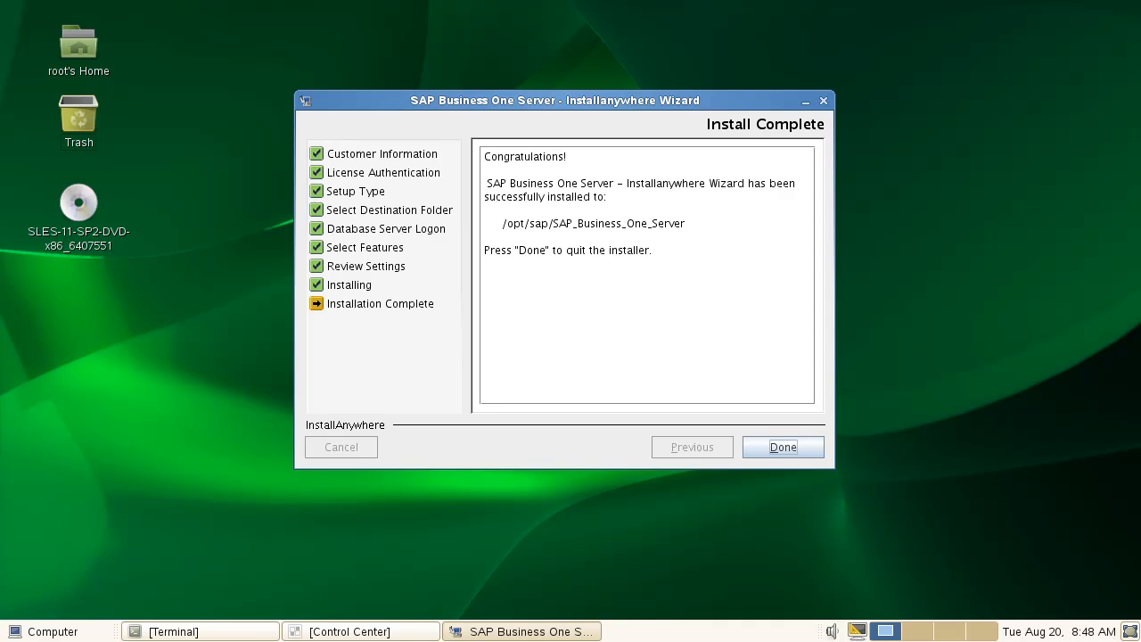
# Click Done in the finished server installer and restore the terminal from the taskbar.
pyautogui.click(779, 446)
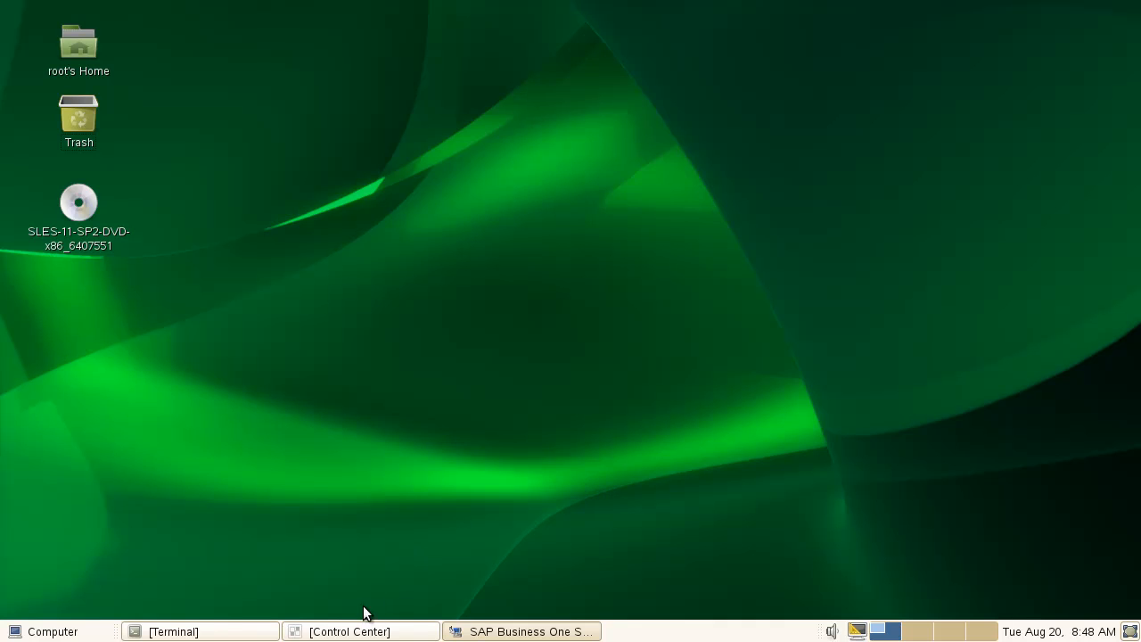
pyautogui.click(239, 629)
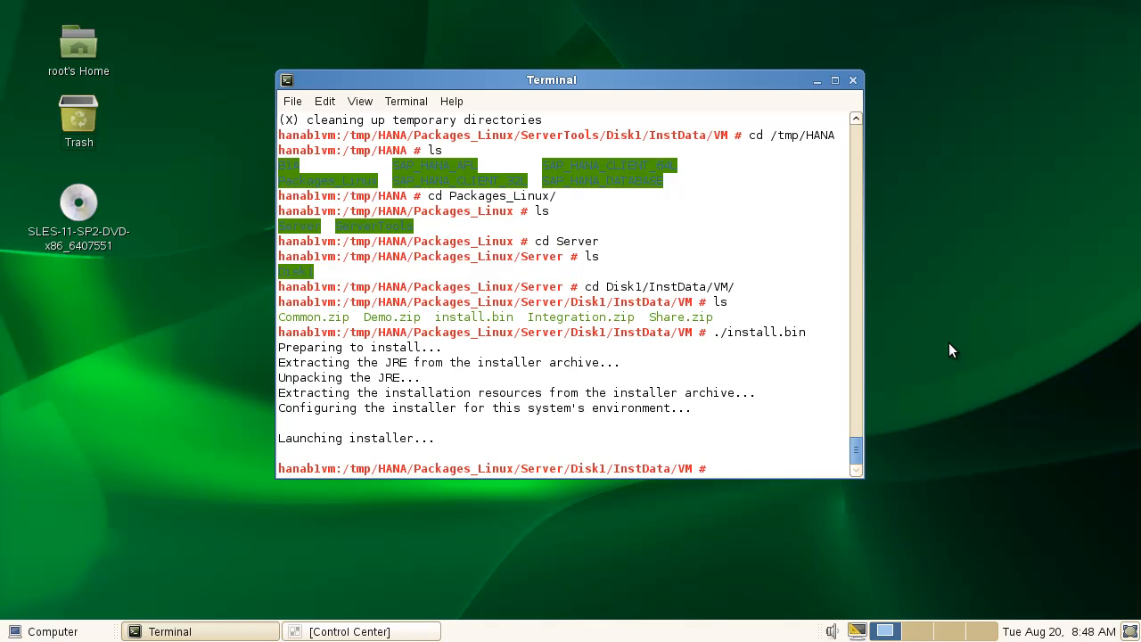
# Change into /tmp/HANA and then its B1A folder, listing each one.
pyautogui.write('cd &')
pyautogui.press('BackSpace')
pyautogui.write('/tmp/')
pyautogui.write('HANA')
pyautogui.press('Return')
pyautogui.write('ls')
pyautogui.press('Return')
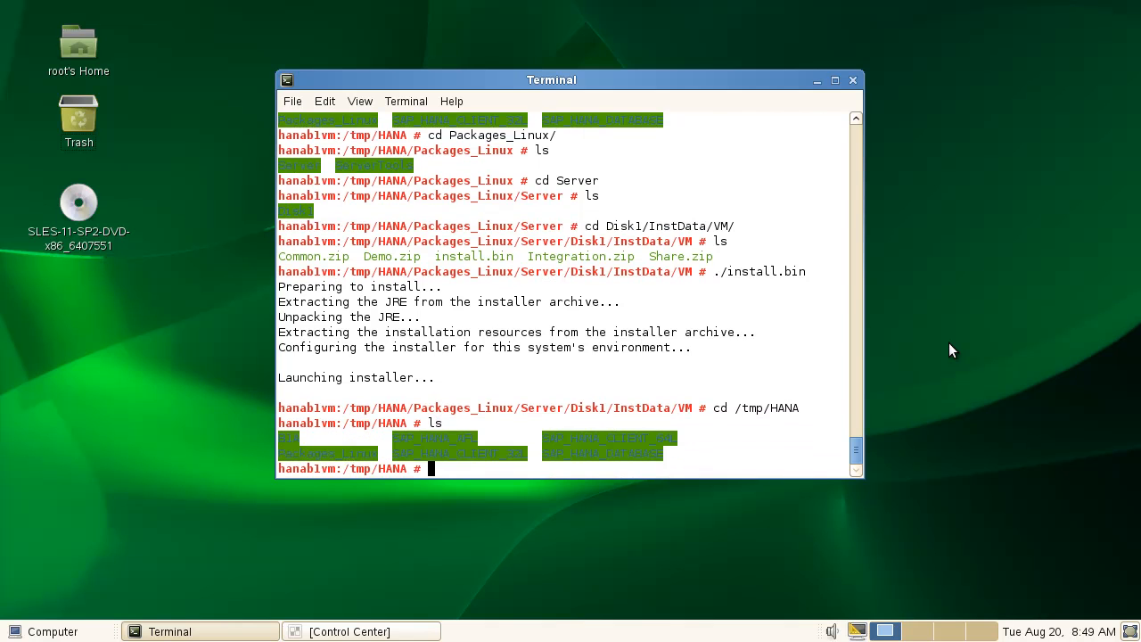
pyautogui.write('cd B1A')
pyautogui.press('Return')
pyautogui.write('ls')
pyautogui.press('Return')
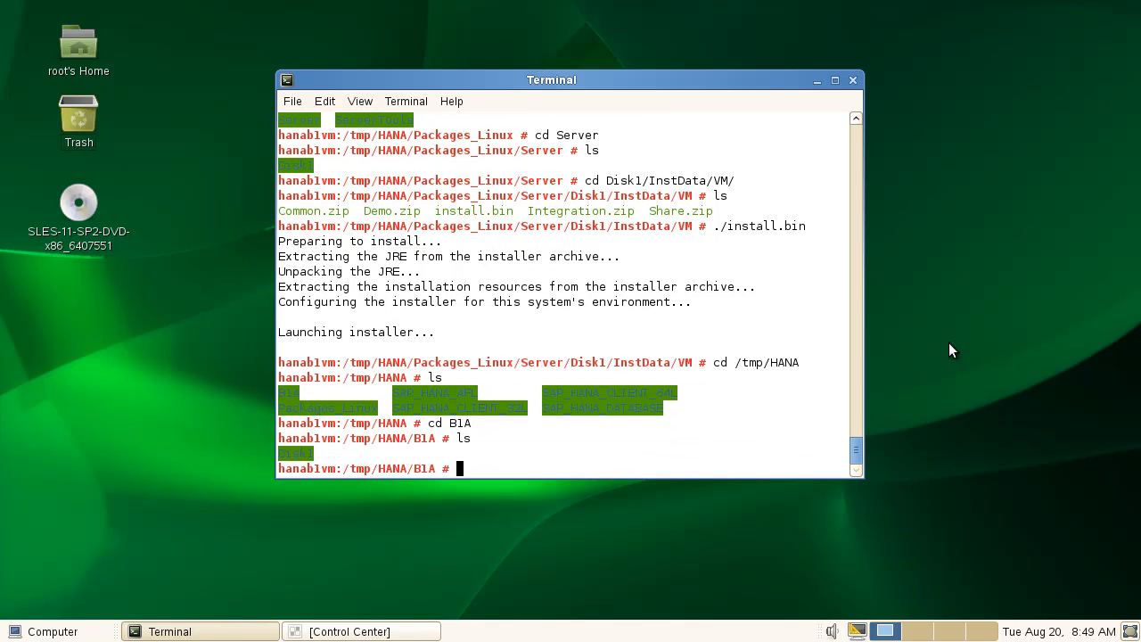
# Enter Disk1/InstData/VM, list its contents, and run ./install.bin.
pyautogui.write('cd')
pyautogui.write('D')
pyautogui.press('Tab')
pyautogui.press('Tab')
pyautogui.press('Tab')
pyautogui.press('Tab')
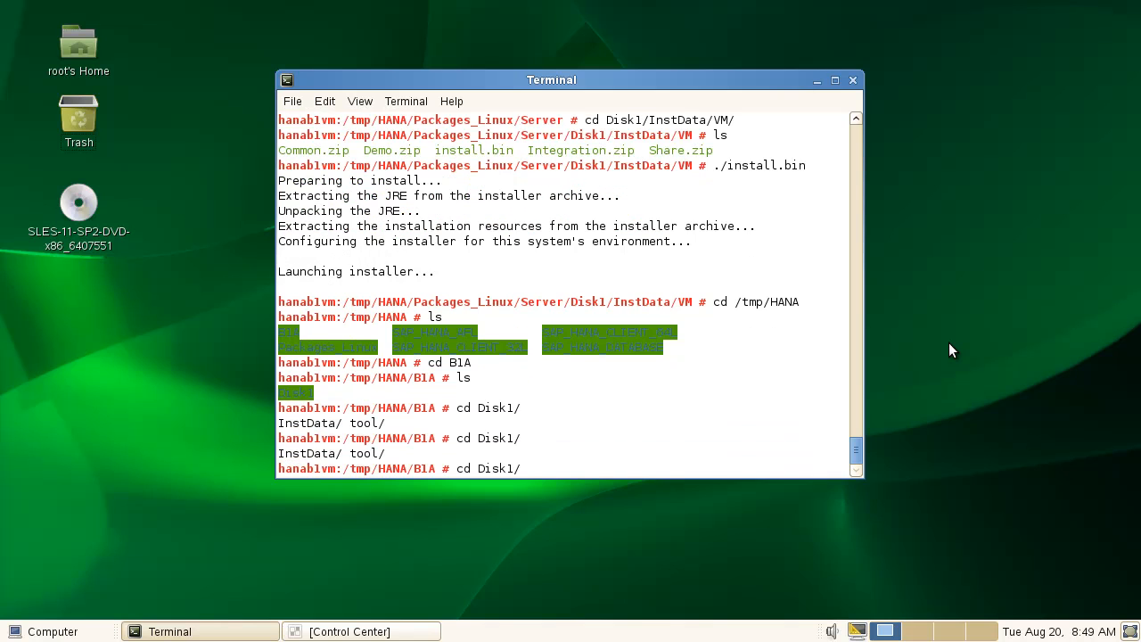
pyautogui.write('I')
pyautogui.press('Tab')
pyautogui.write('V')
pyautogui.press('Tab')
pyautogui.press('Tab')
pyautogui.press('BackSpace')
pyautogui.press('BackSpace')
pyautogui.press('BackSpace')
pyautogui.press('BackSpace')
pyautogui.press('BackSpace')
pyautogui.press('Return')
pyautogui.write('ls')
pyautogui.press('Return')
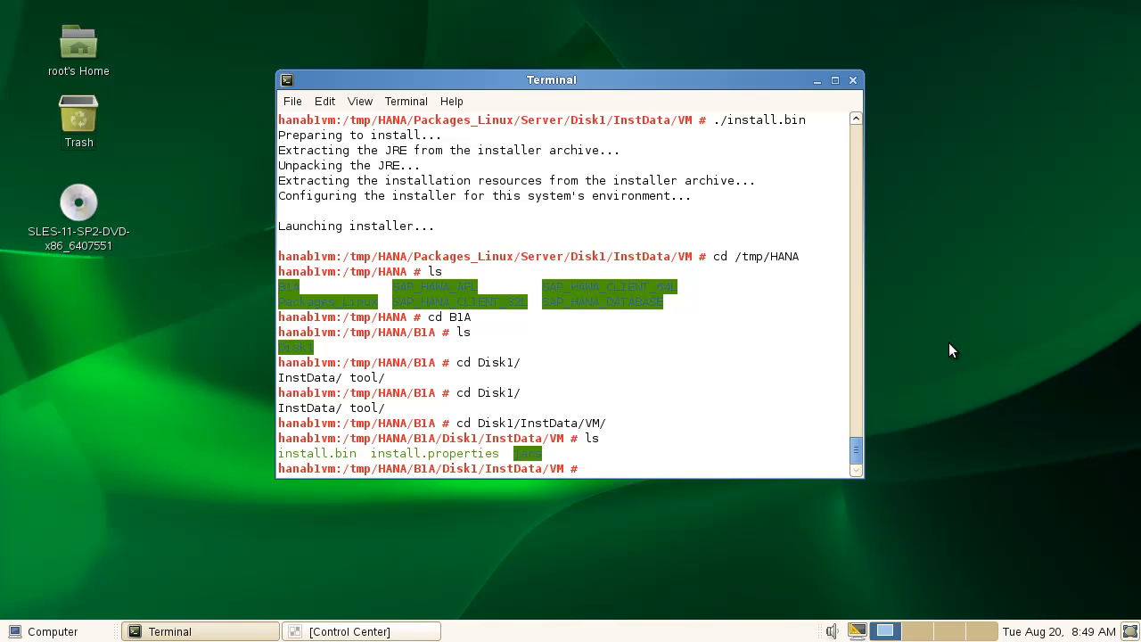
pyautogui.write('./install.b')
pyautogui.press('Tab')
pyautogui.press('Return')
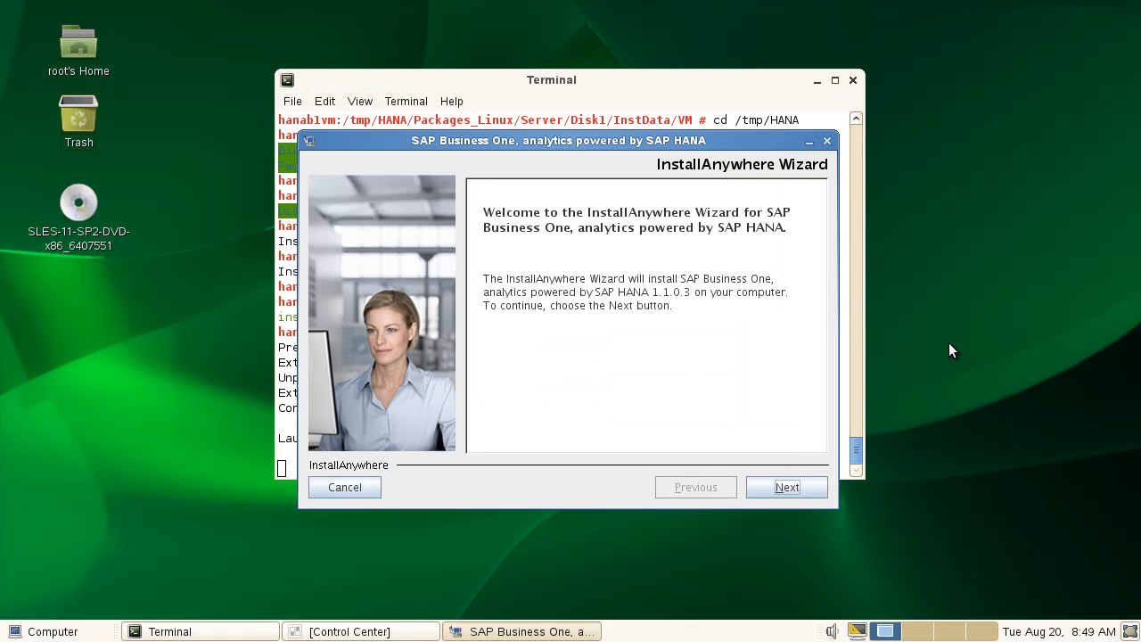
# Accept the defaults through Welcome, Customer Information and Typical setup, then browse for the JRE folder.
pyautogui.click(793, 486)
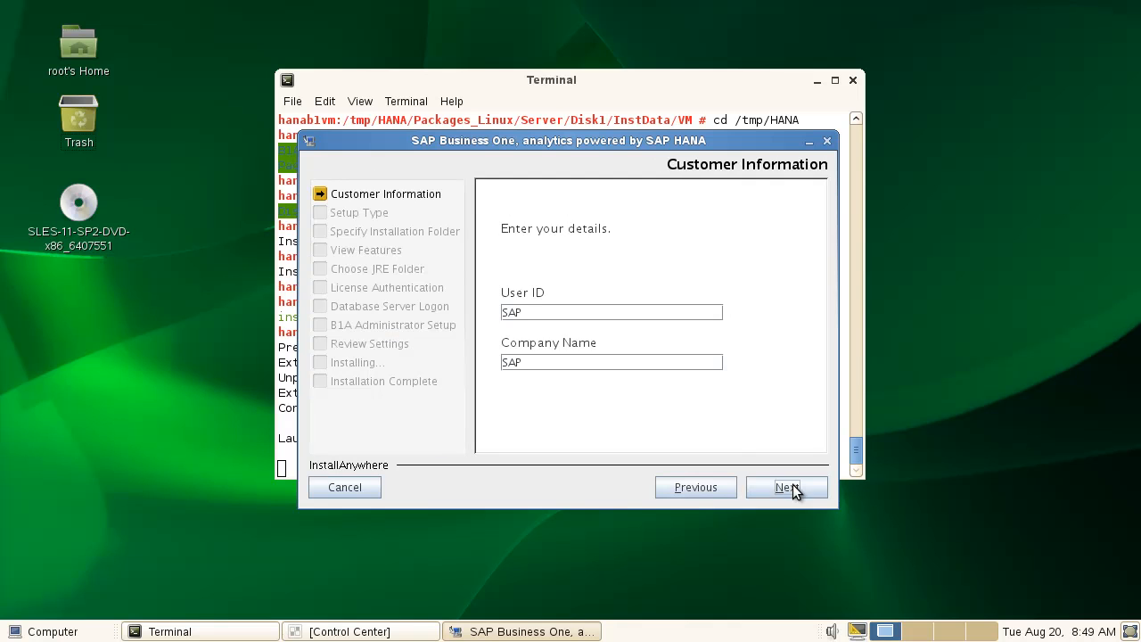
pyautogui.click(785, 487)
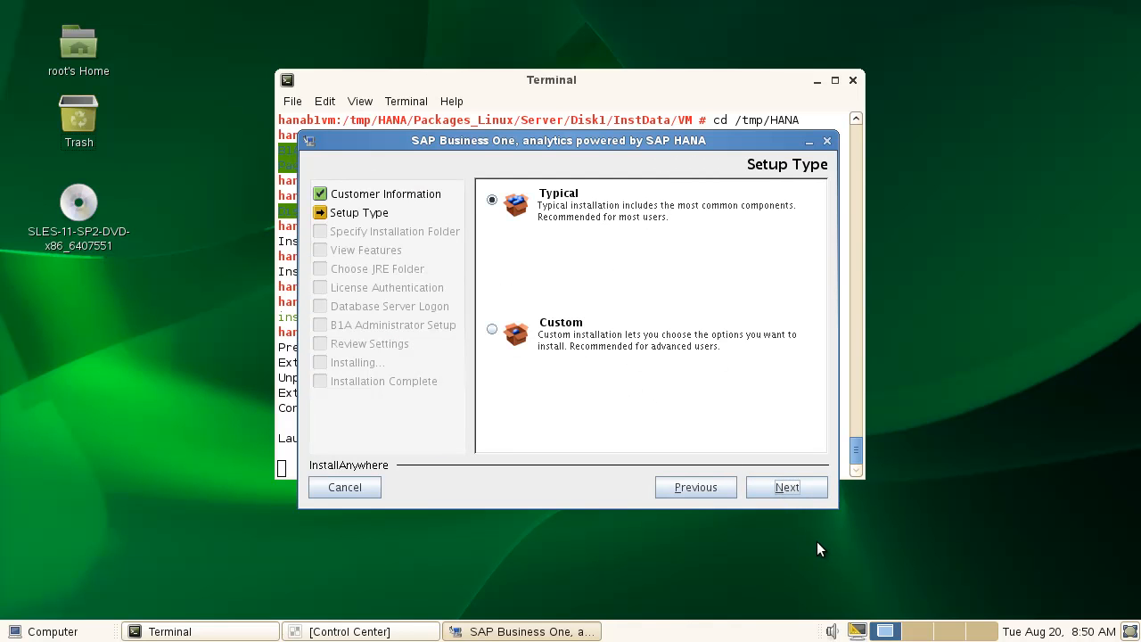
pyautogui.click(788, 487)
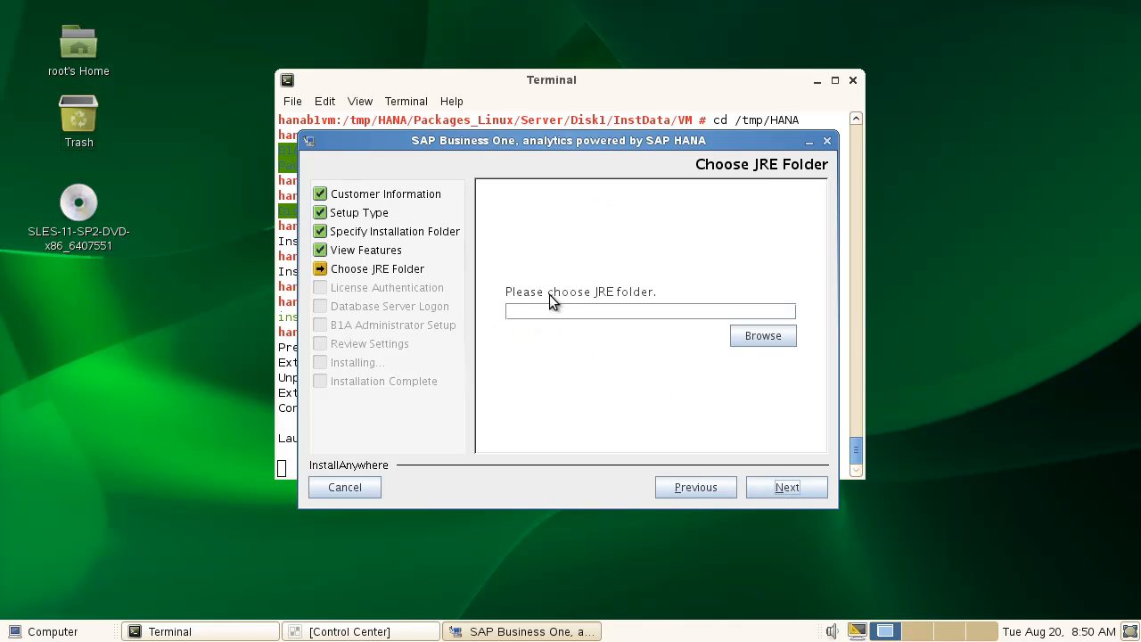
pyautogui.click(765, 336)
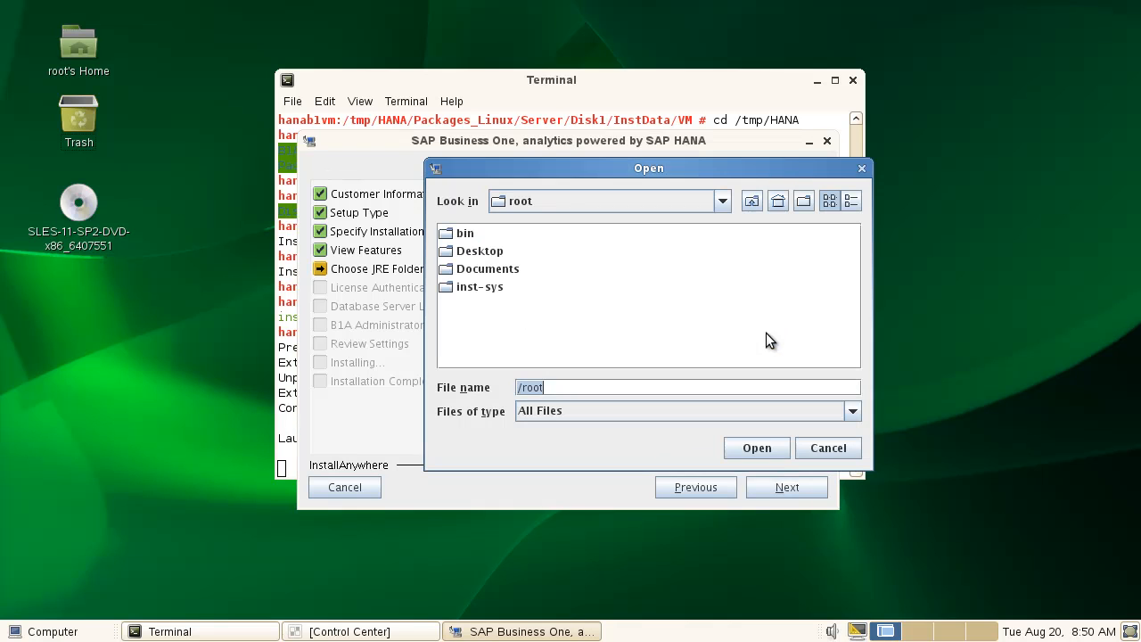
# In the Open dialog, navigate from the filesystem root into /usr/lib64.
pyautogui.click(632, 208)
pyautogui.click(599, 223)
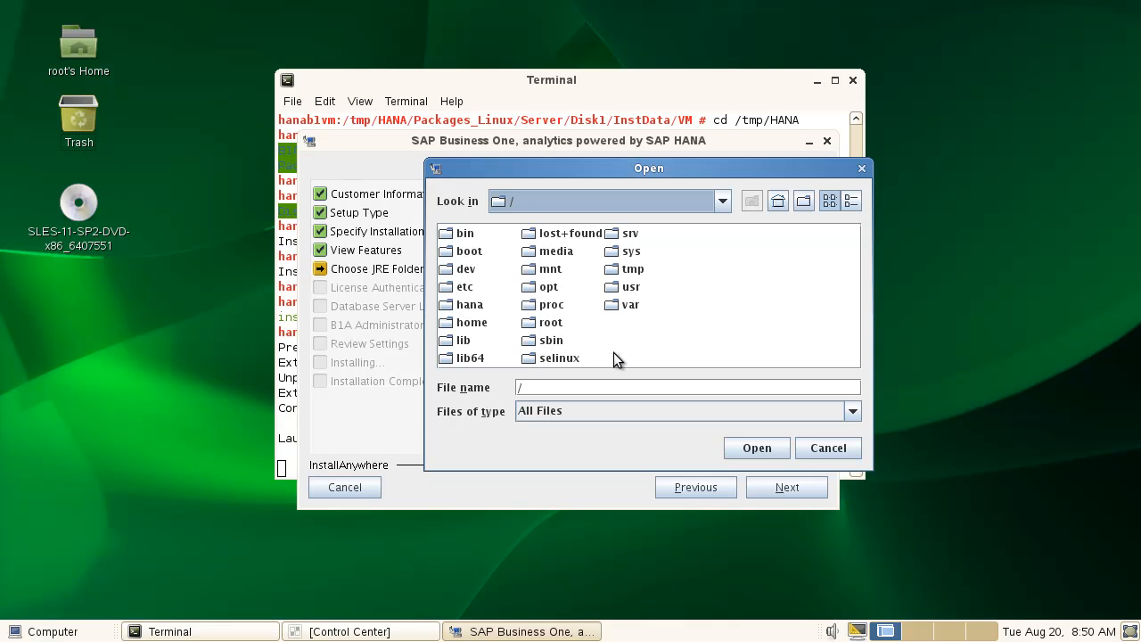
pyautogui.doubleClick(624, 289)
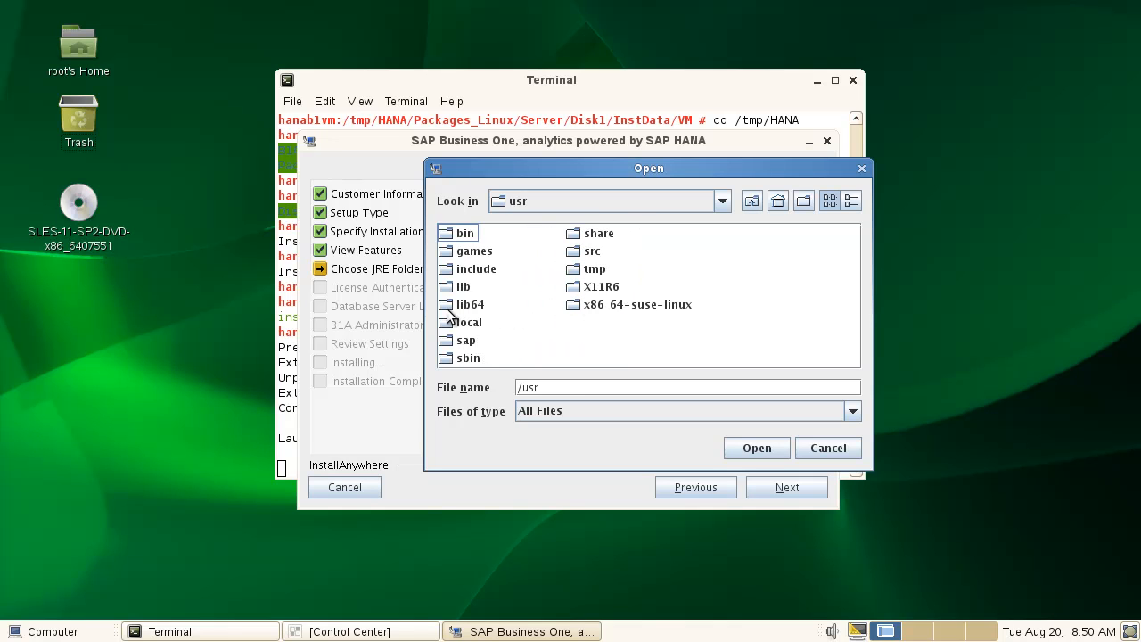
pyautogui.click(448, 309)
pyautogui.doubleClick(448, 308)
pyautogui.click(448, 309)
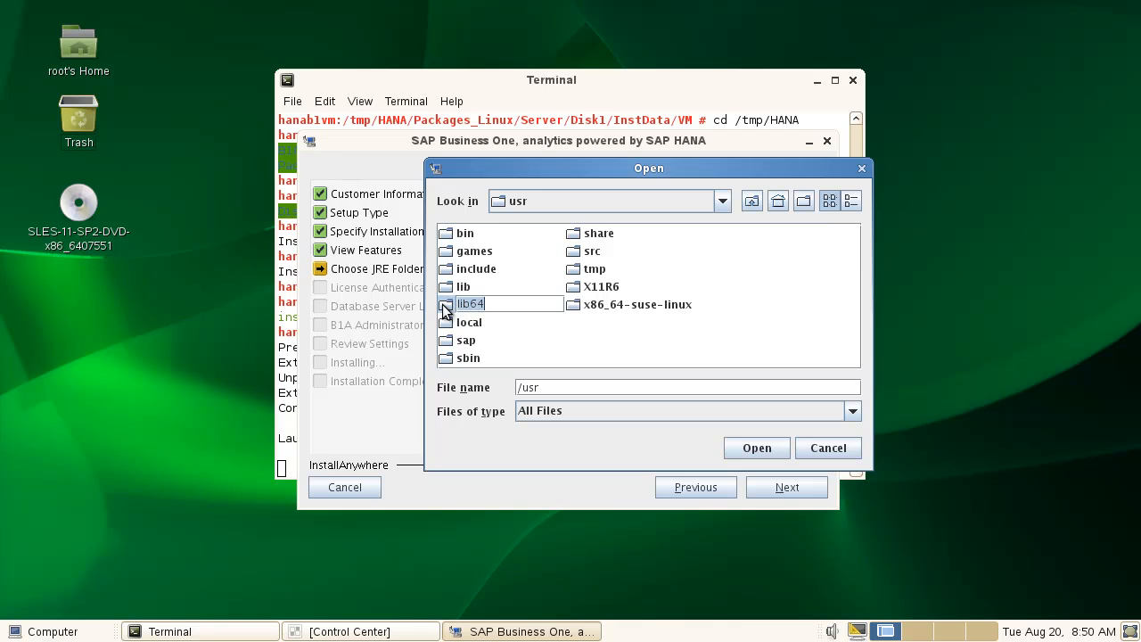
pyautogui.doubleClick(449, 308)
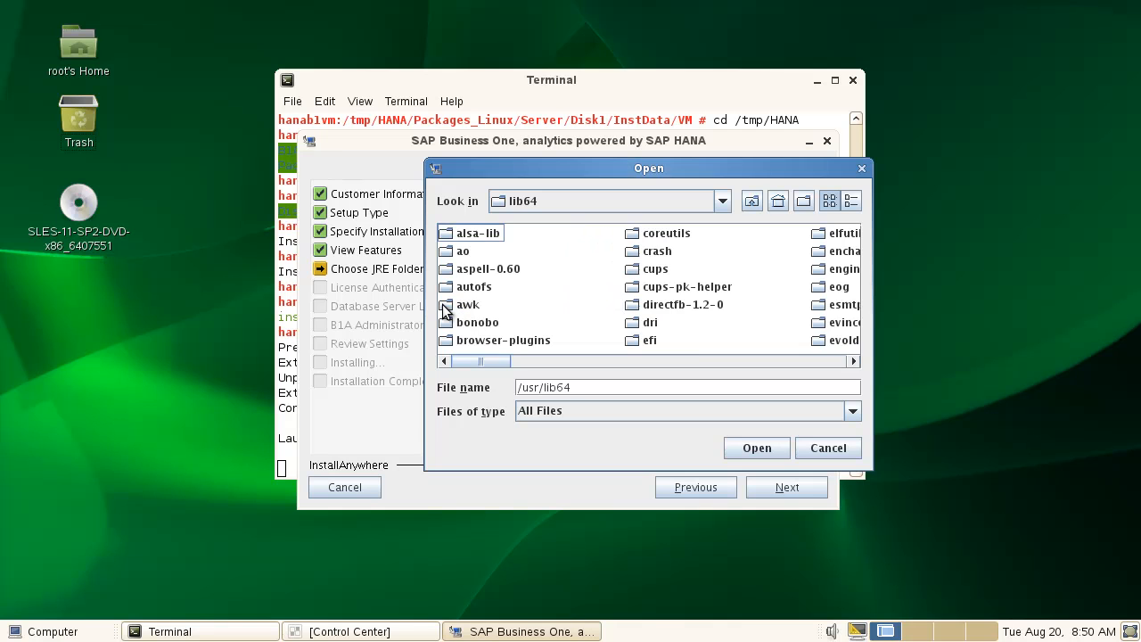
pyautogui.click(681, 359)
pyautogui.click(689, 358)
pyautogui.click(699, 357)
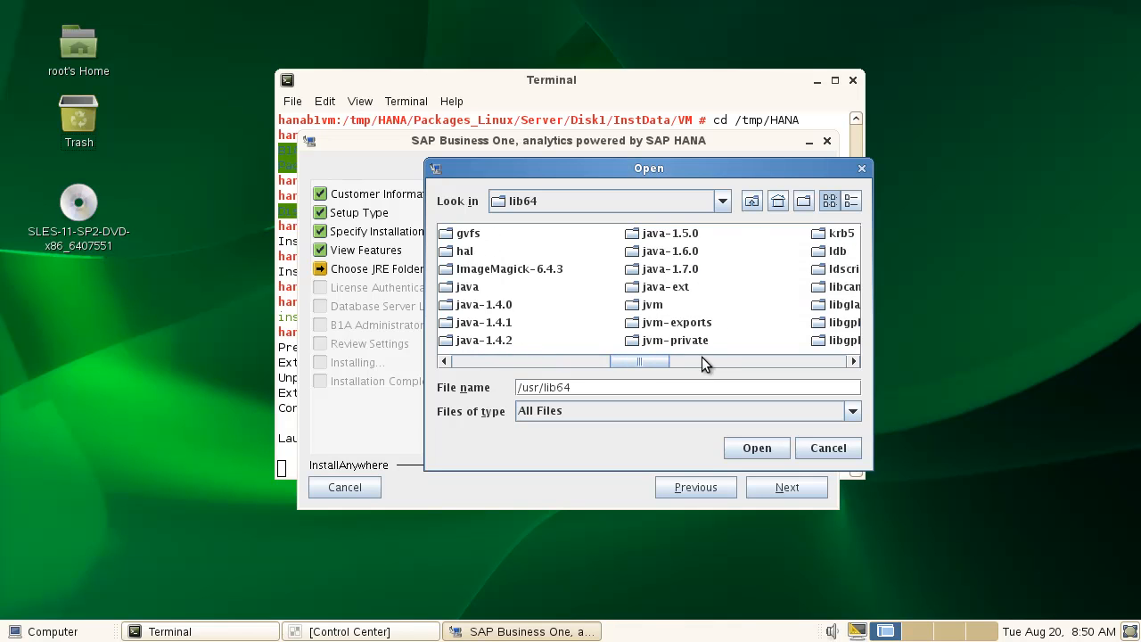
# Open jvm/java-1_6_0-ibm-1.6.0/jre, trim /bin from the path, and confirm it as the JRE folder.
pyautogui.click(637, 310)
pyautogui.doubleClick(635, 312)
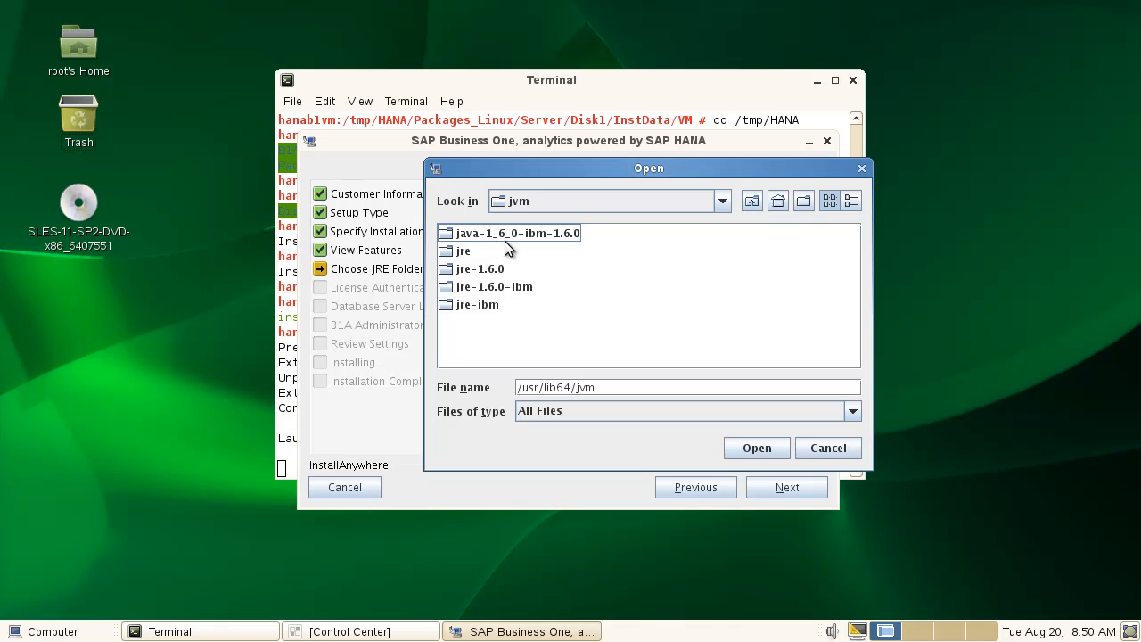
pyautogui.doubleClick(451, 235)
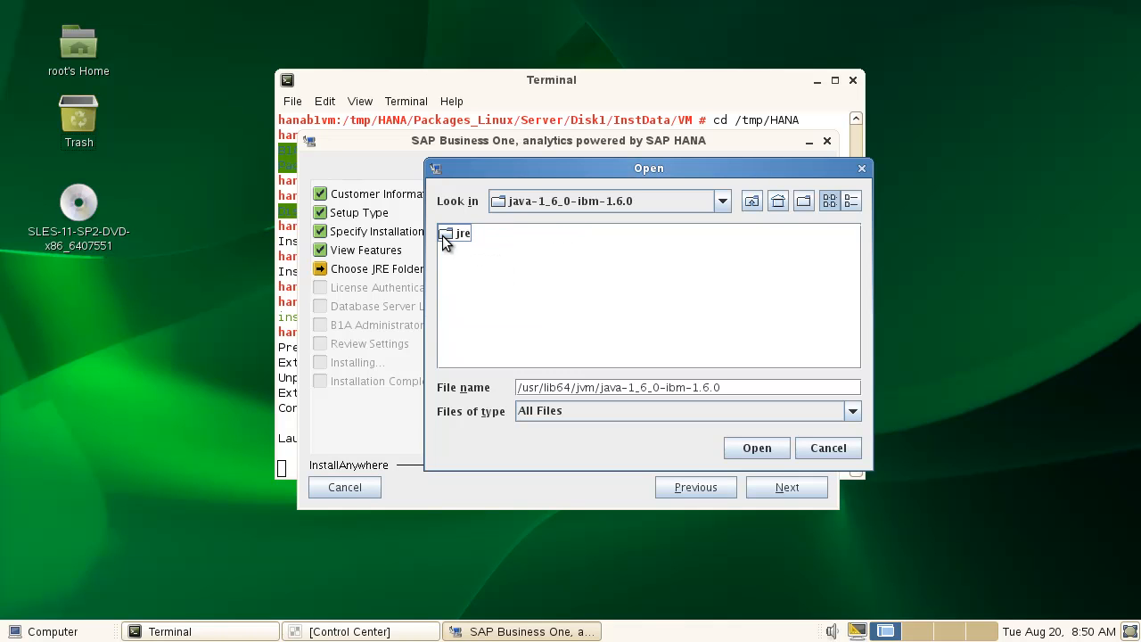
pyautogui.click(447, 238)
pyautogui.doubleClick(447, 237)
pyautogui.click(446, 233)
pyautogui.click(771, 388)
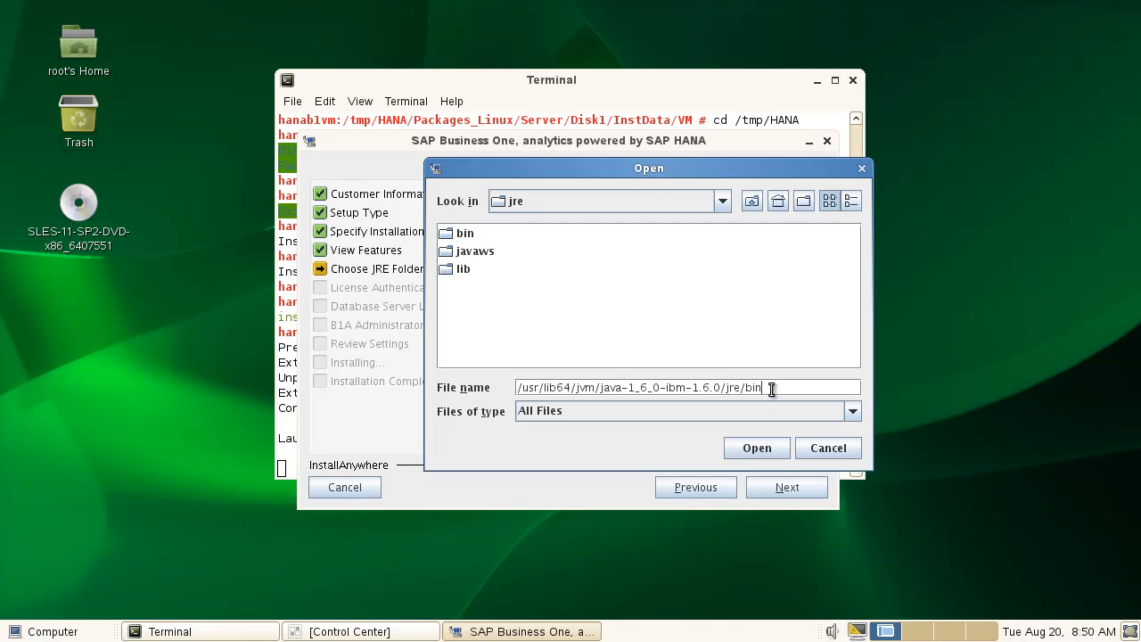
pyautogui.press('BackSpace')
pyautogui.press('BackSpace')
pyautogui.press('BackSpace')
pyautogui.press('BackSpace')
pyautogui.click(754, 448)
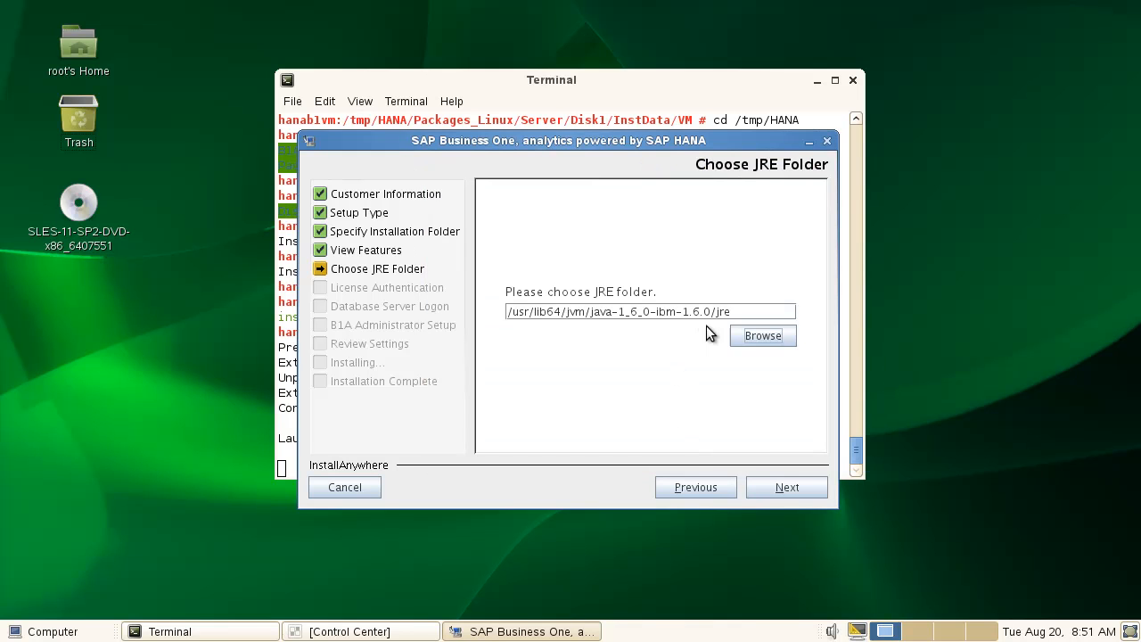
# Enter license server hanab1vm, change the port to 40000, and fill in the password.
pyautogui.click(782, 486)
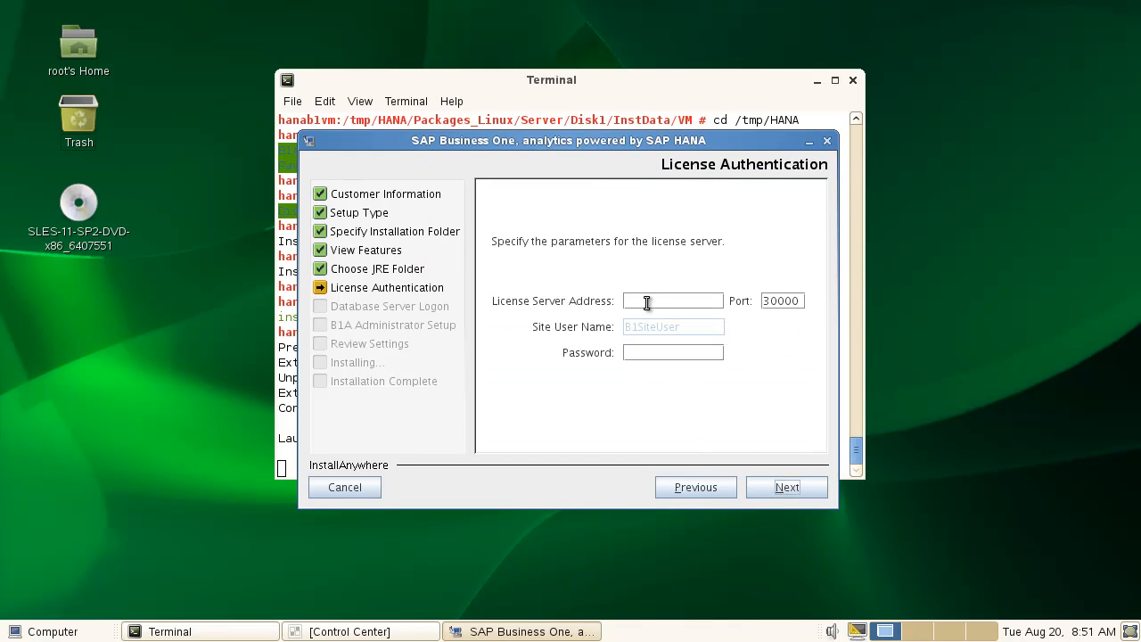
pyautogui.write('hanab1vm')
pyautogui.press('Tab')
pyautogui.press('Home')
pyautogui.press('Delete')
pyautogui.write('4')
pyautogui.press('Tab')
pyautogui.write('*******')
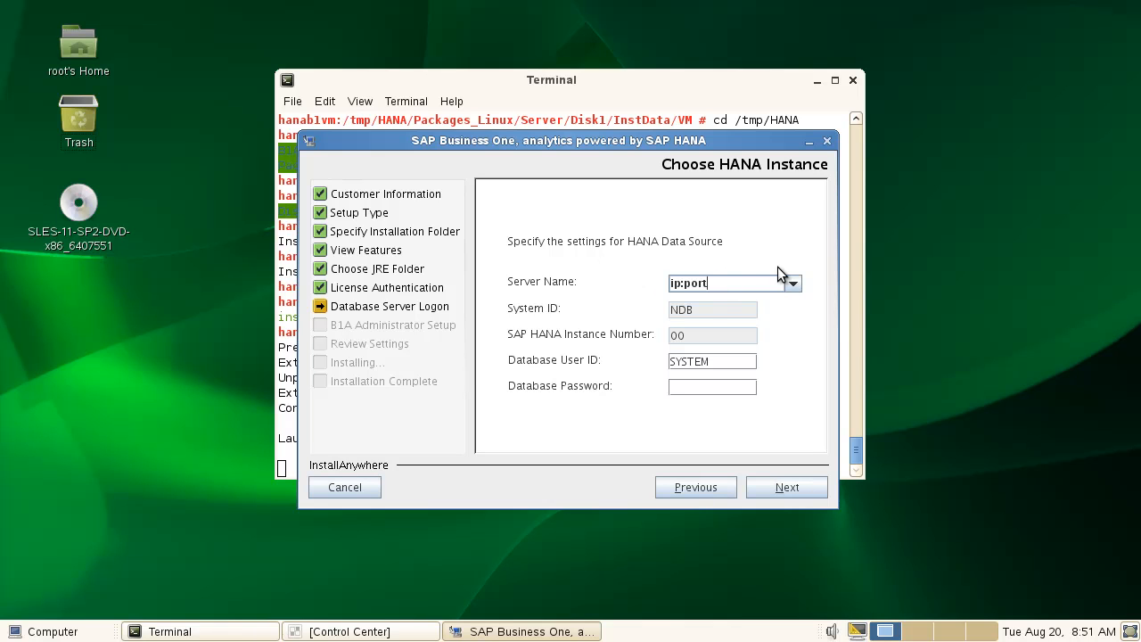
# Set the HANA server to hanab1vm:30015 and enter the SYSTEM user's database password.
pyautogui.hotkey('ctrl', 'a')
pyautogui.write('hanab1vm:30015')
pyautogui.click(728, 386)
pyautogui.write('manager')
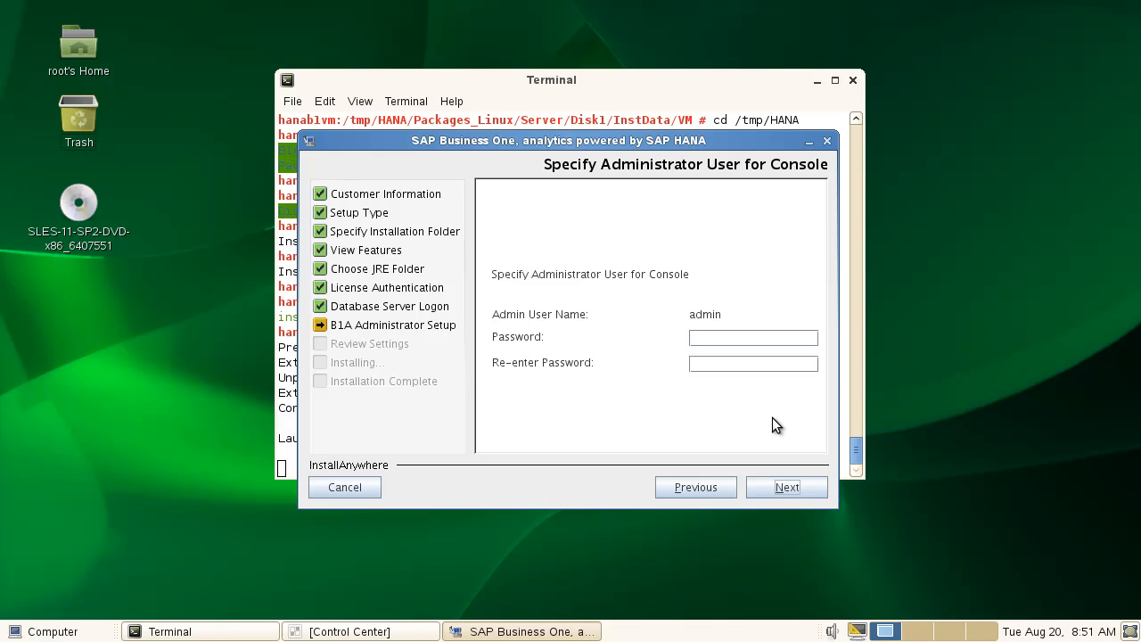
# Enter the console administrator's password in both password fields.
pyautogui.click(729, 338)
pyautogui.write('manager')
pyautogui.press('Tab')
pyautogui.write('manager')
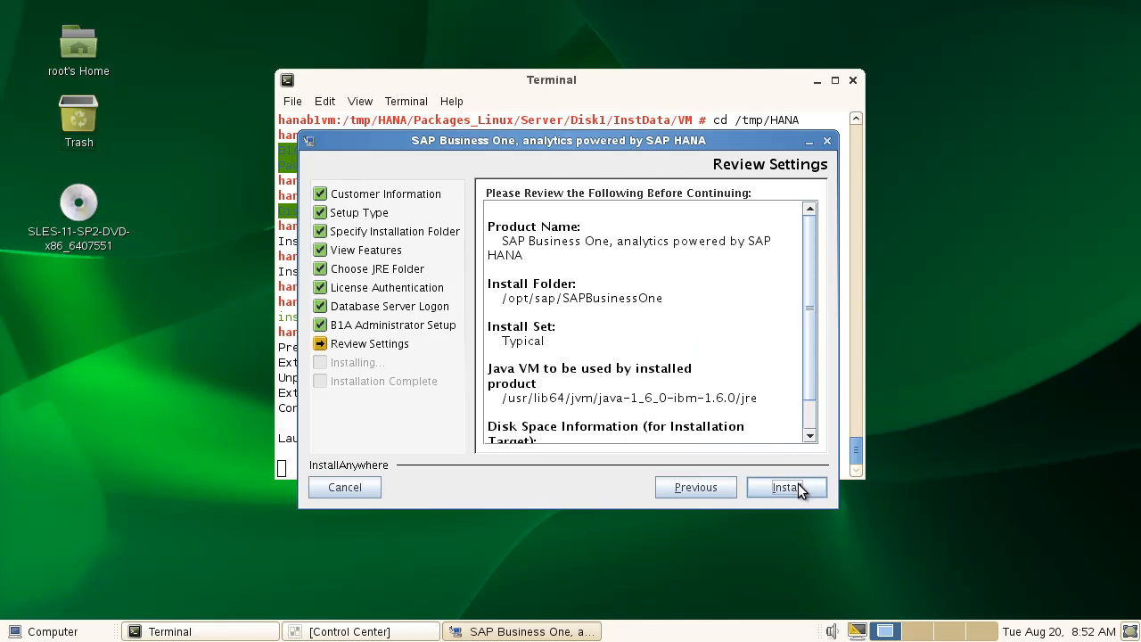
# Install the product into /opt/sap/SAPBusinessOne and close the installer once it completes.
pyautogui.click(796, 488)
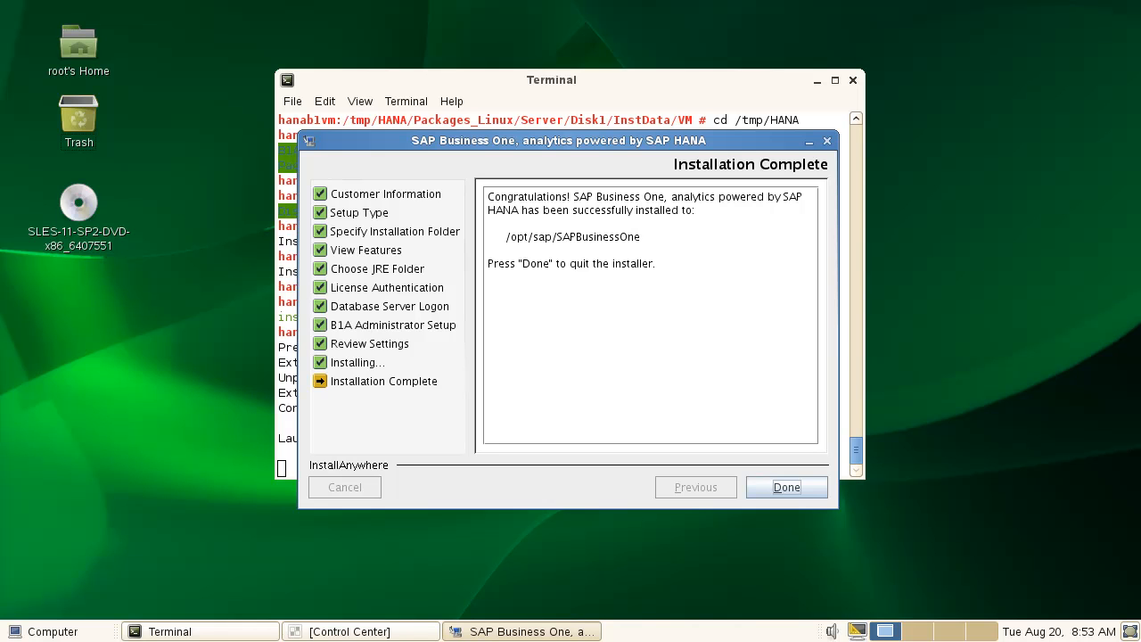
pyautogui.click(808, 484)
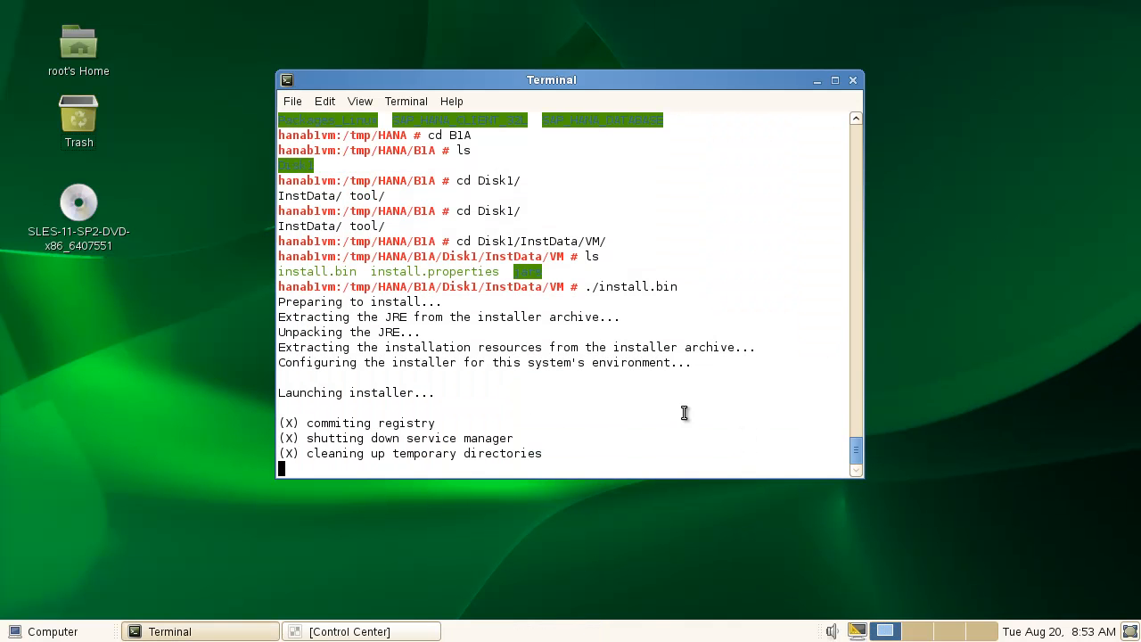
pyautogui.click(41, 630)
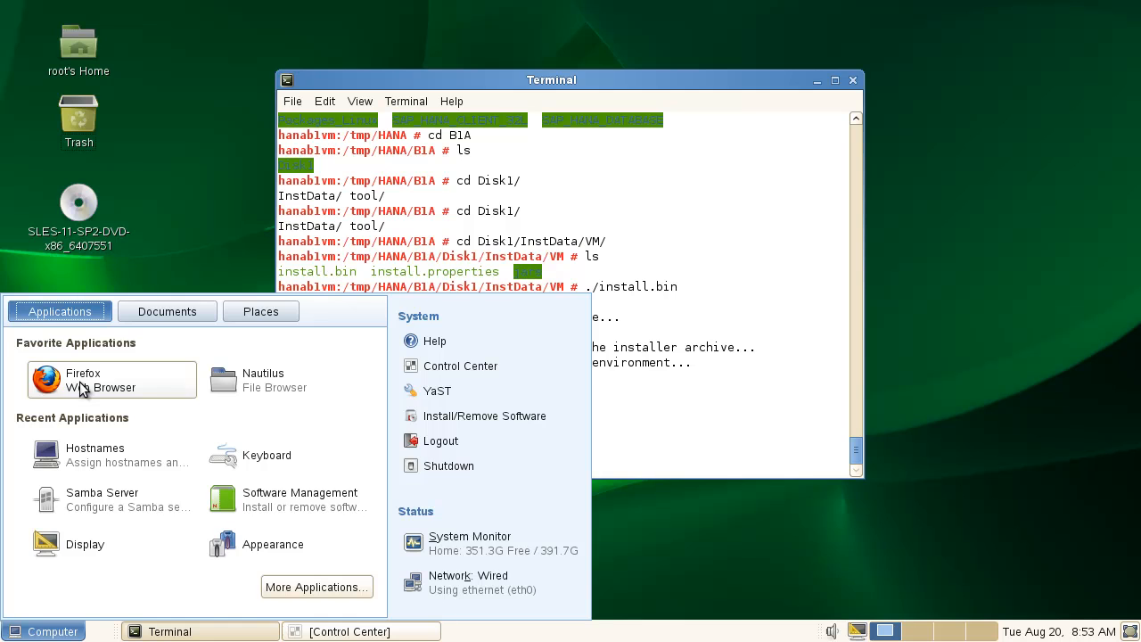
pyautogui.click(79, 384)
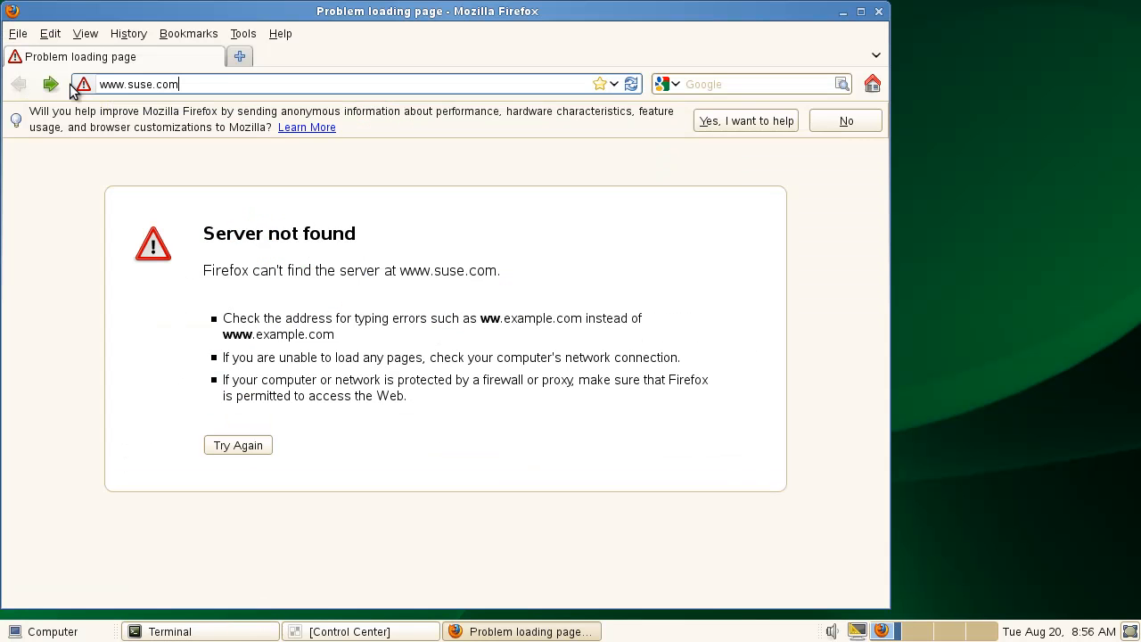
pyautogui.click(209, 84)
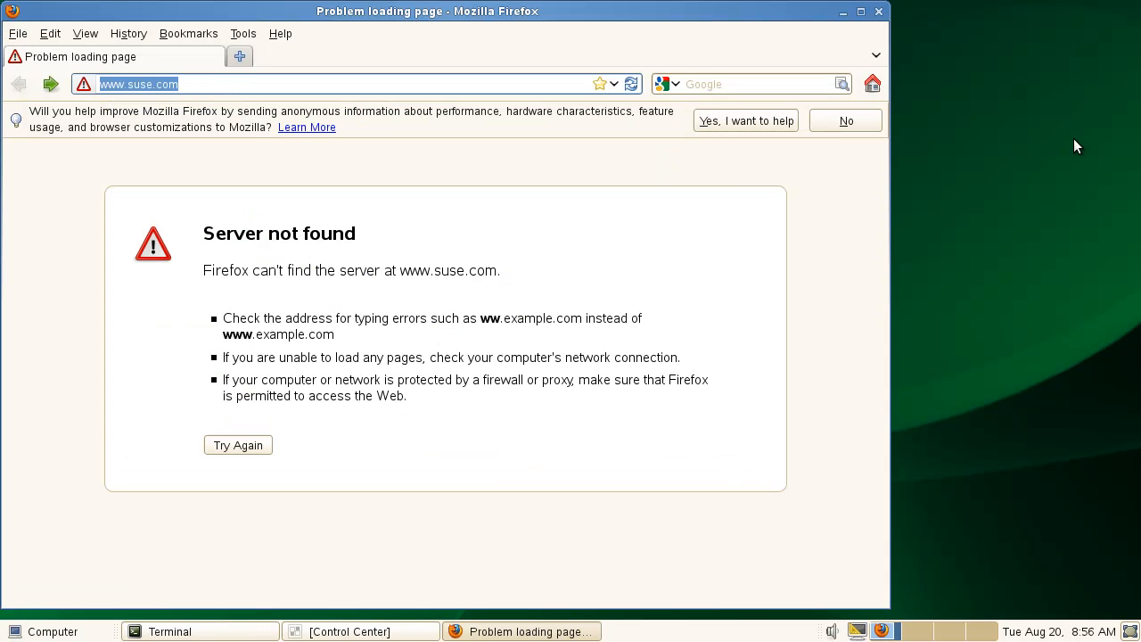
pyautogui.write('http:/')
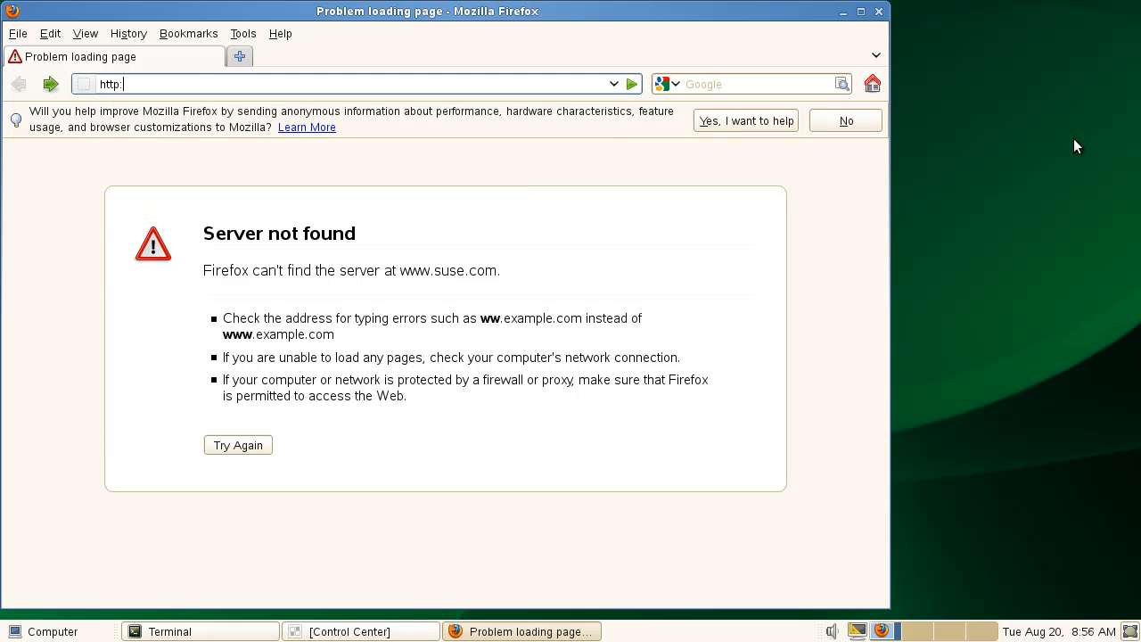
pyautogui.press('BackSpace')
pyautogui.press('BackSpace')
pyautogui.write('s://loca')
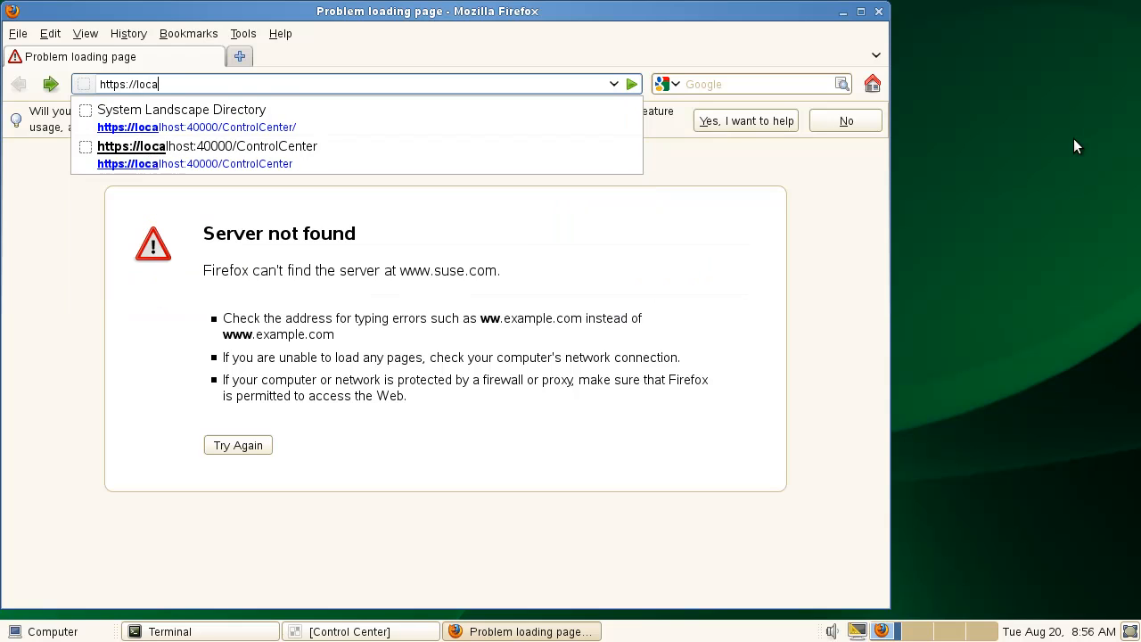
pyautogui.write('lhost')
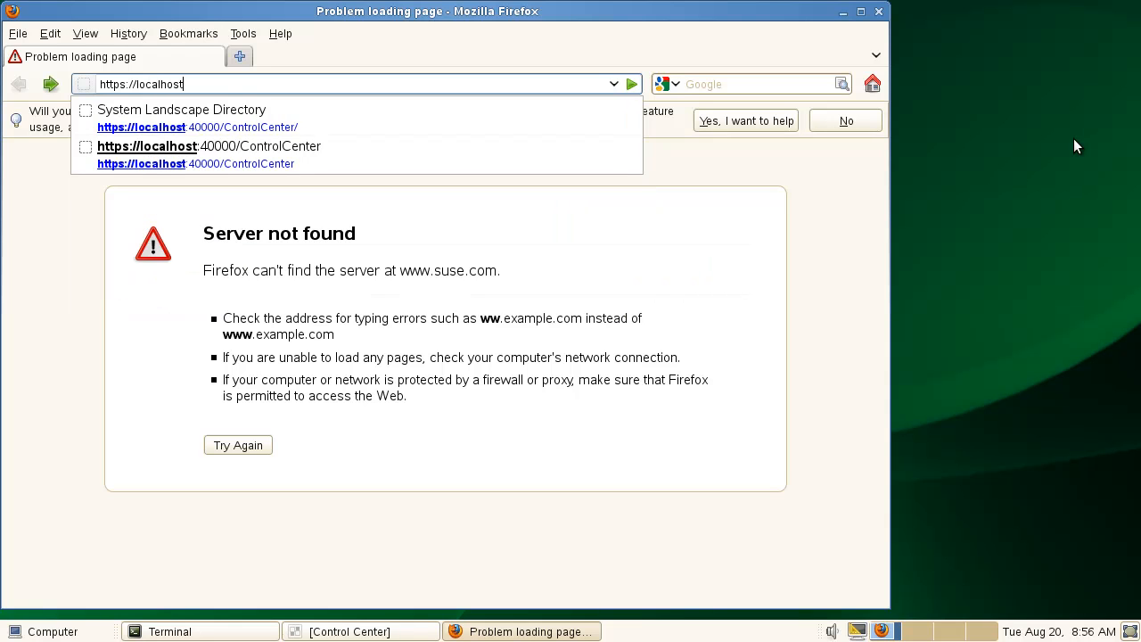
pyautogui.write(':8443')
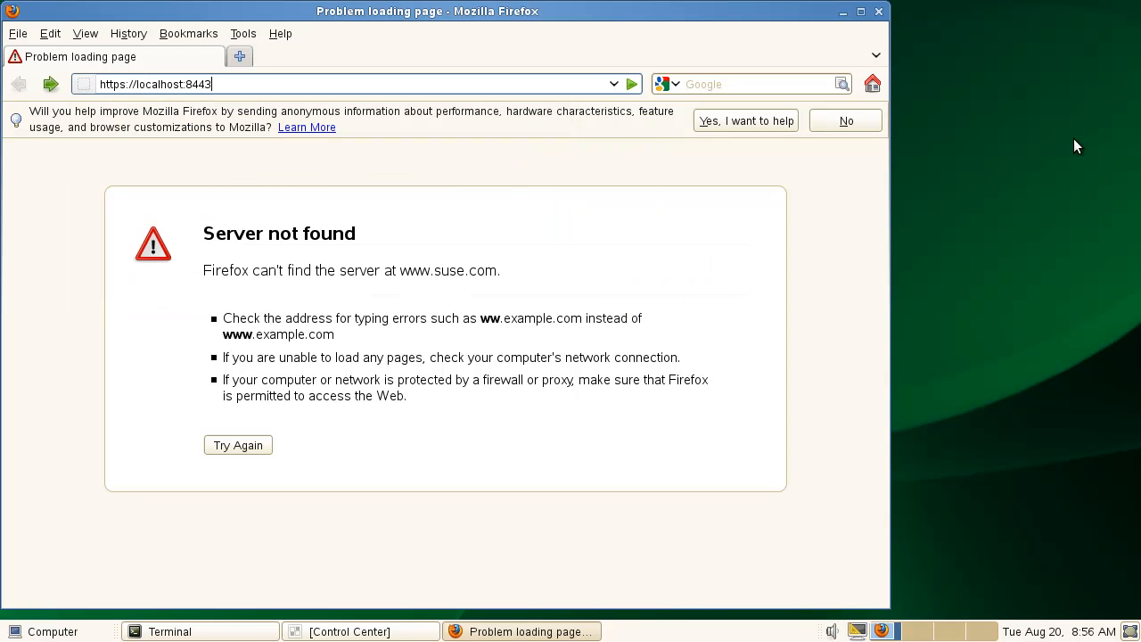
pyautogui.write('/Enablement')
pyautogui.press('Return')
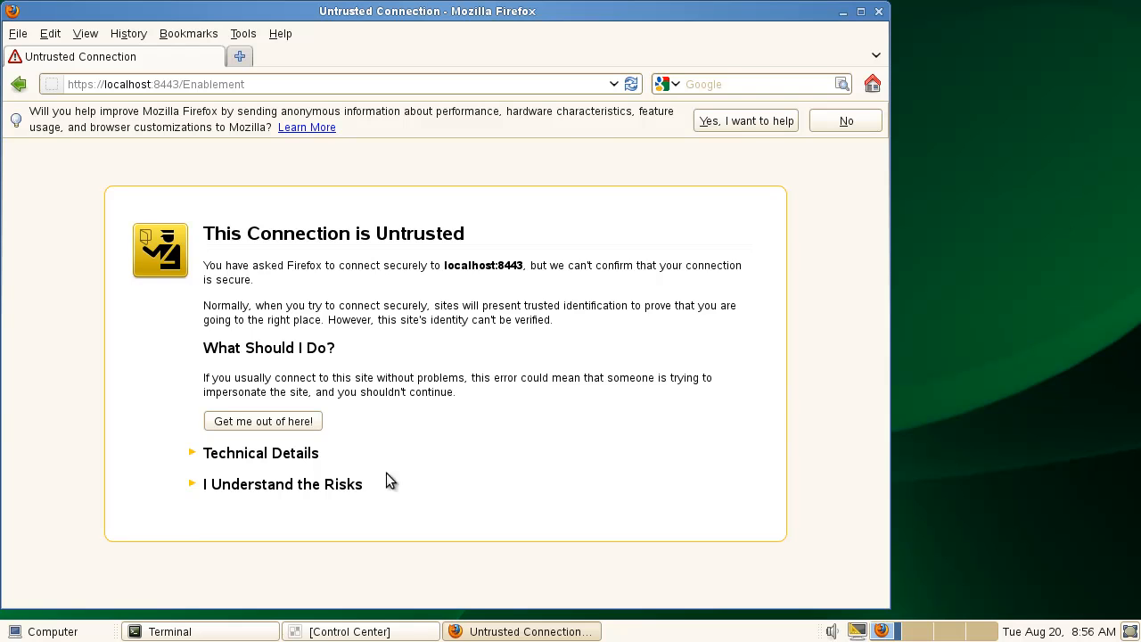
# Accept the untrusted certificate by adding a security exception for localhost:8443.
pyautogui.click(354, 484)
pyautogui.click(281, 595)
pyautogui.click(349, 502)
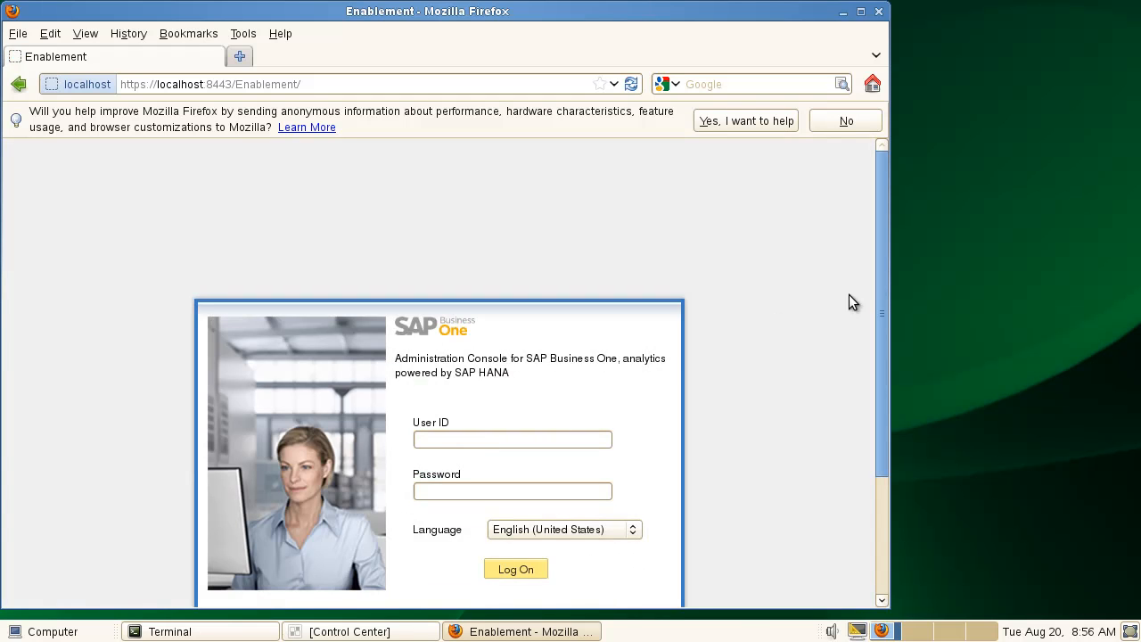
# Log on to the Administration Console as user admin with the administrator password.
pyautogui.moveTo(883, 293); pyautogui.dragTo(870, 356)
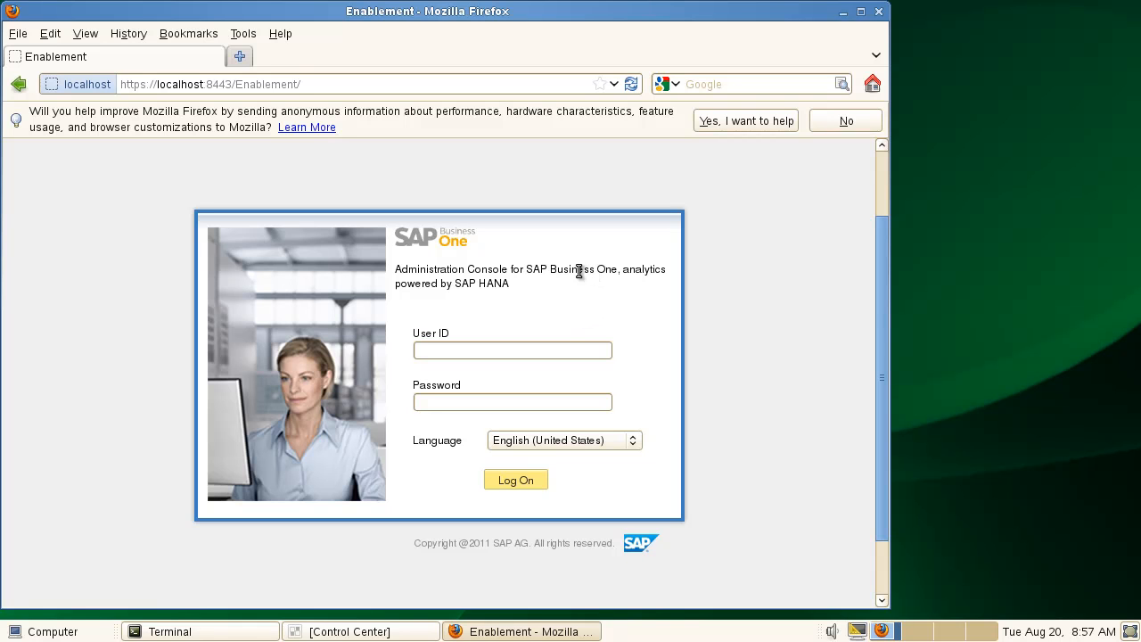
pyautogui.click(524, 352)
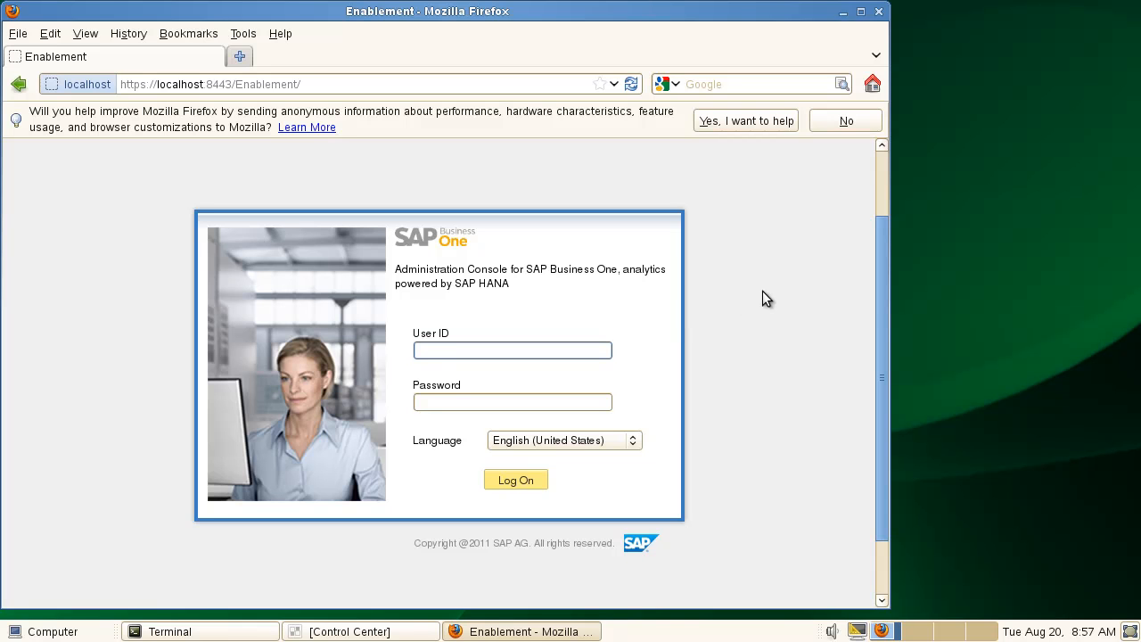
pyautogui.write('admin')
pyautogui.press('Tab')
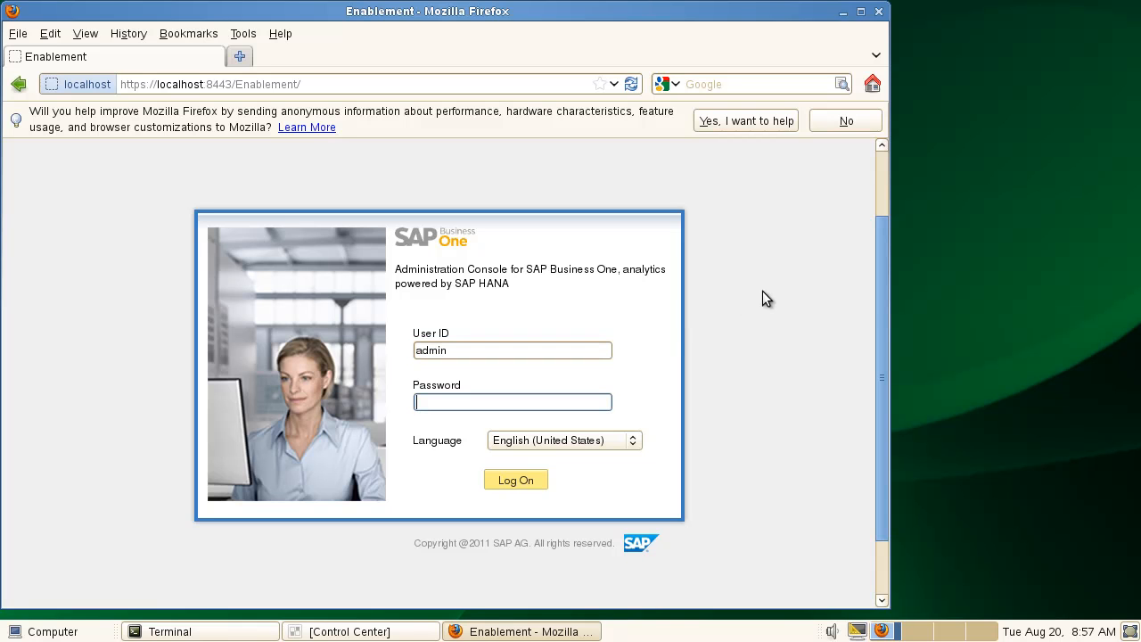
pyautogui.write('•••••••')
pyautogui.click(510, 481)
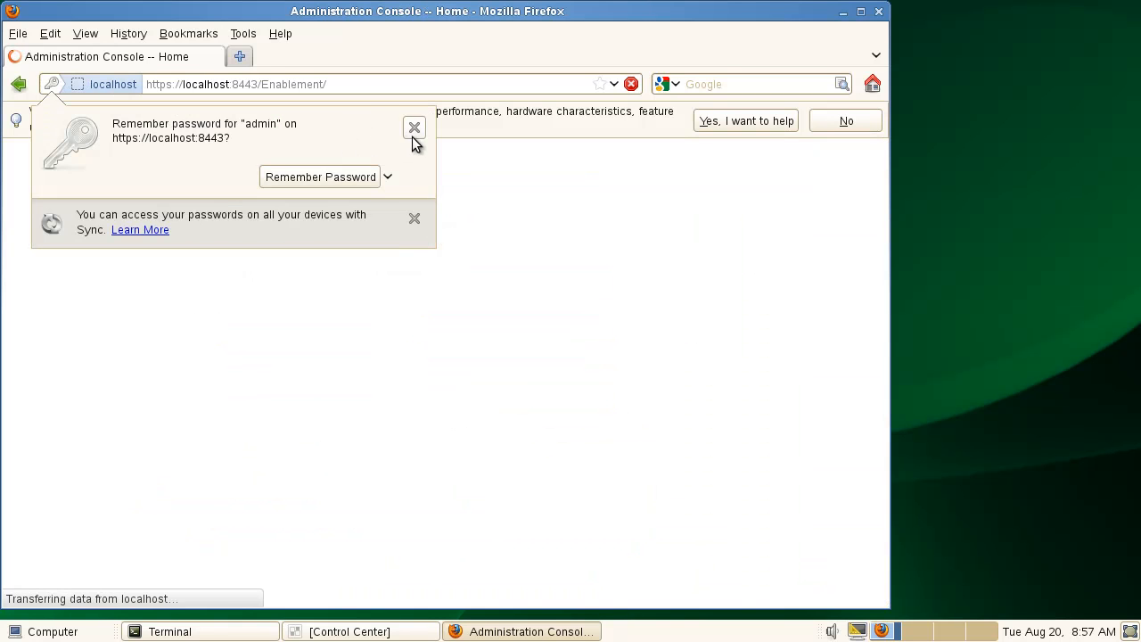
# Dismiss the remember-password prompt, maximize Firefox, and check the Home page shows Authorized status.
pyautogui.click(414, 129)
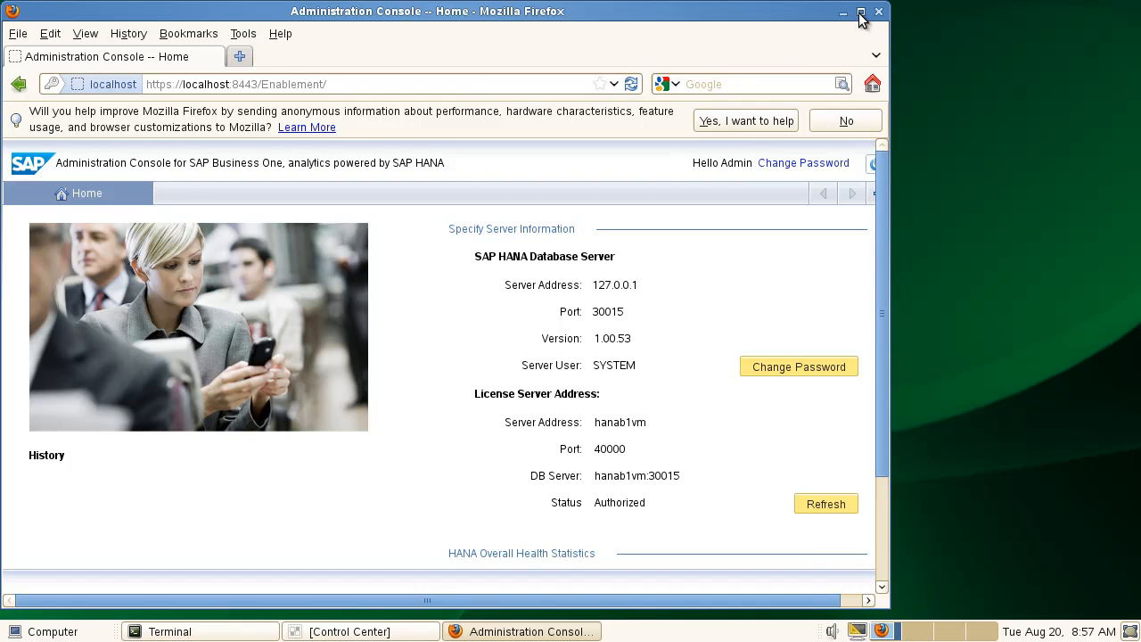
pyautogui.click(860, 12)
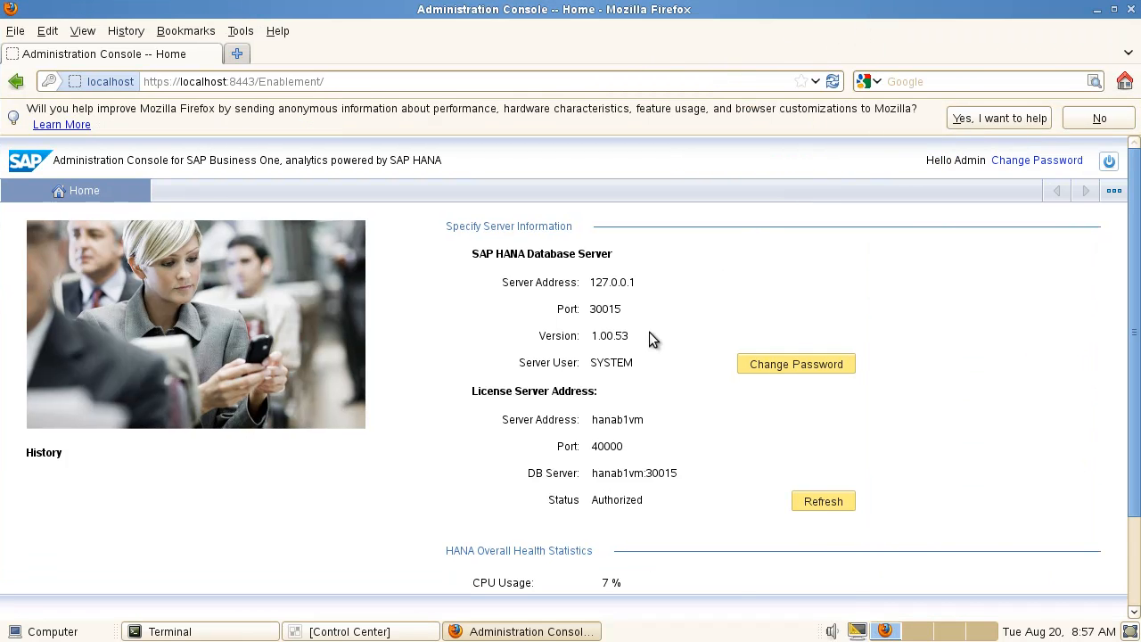
pyautogui.scroll(-3, 649, 334)
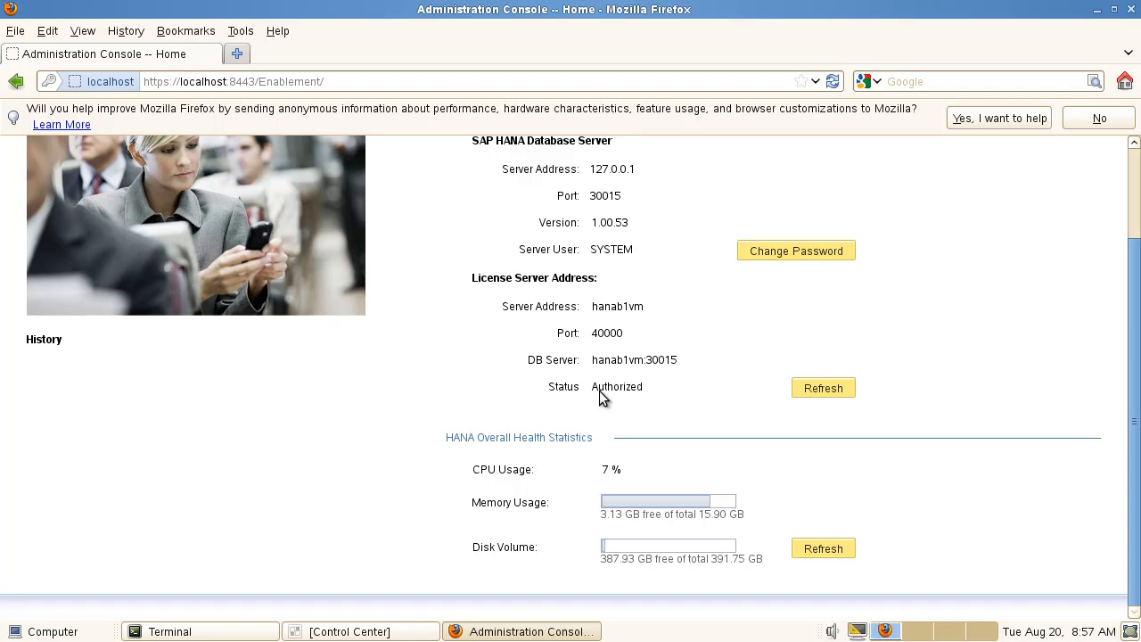
pyautogui.scroll(3, 597, 328)
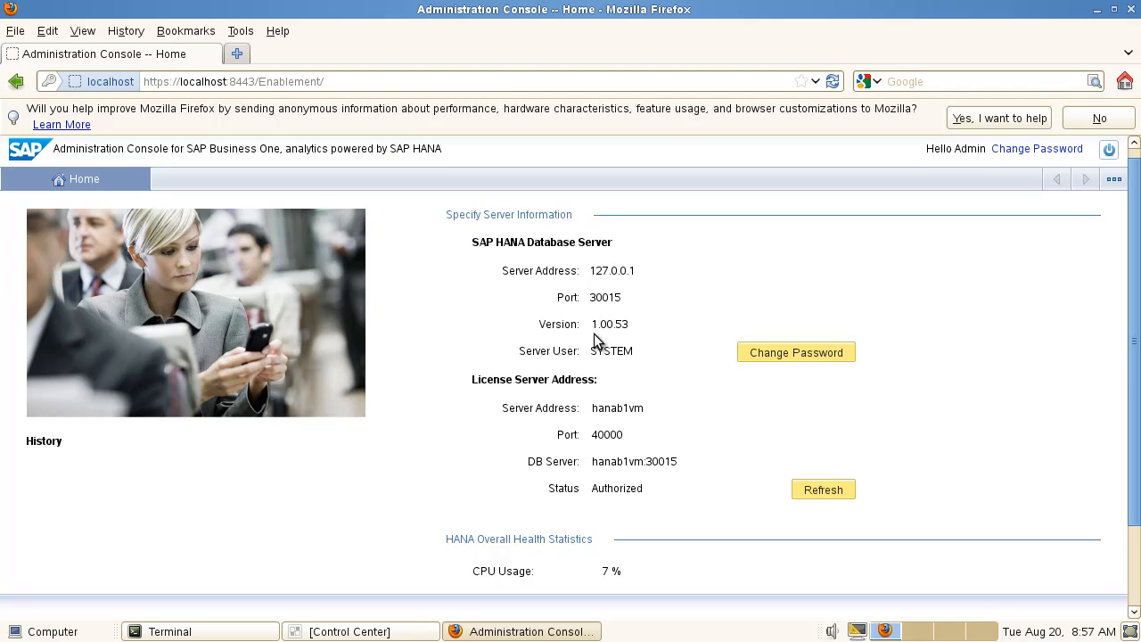
pyautogui.scroll(-3, 597, 340)
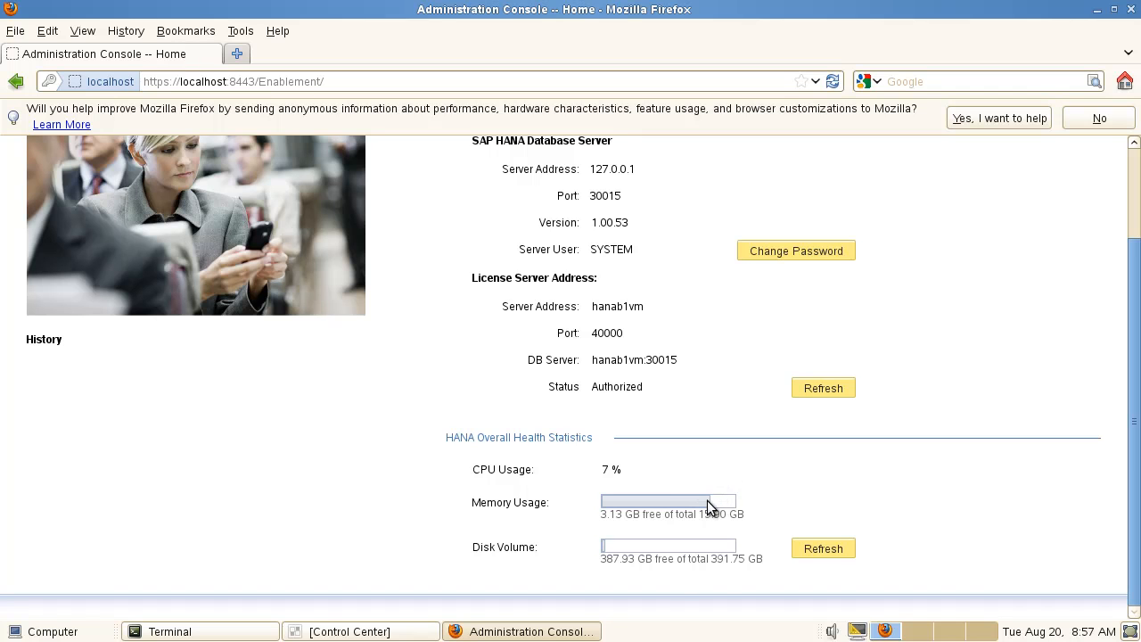
pyautogui.scroll(3, 762, 495)
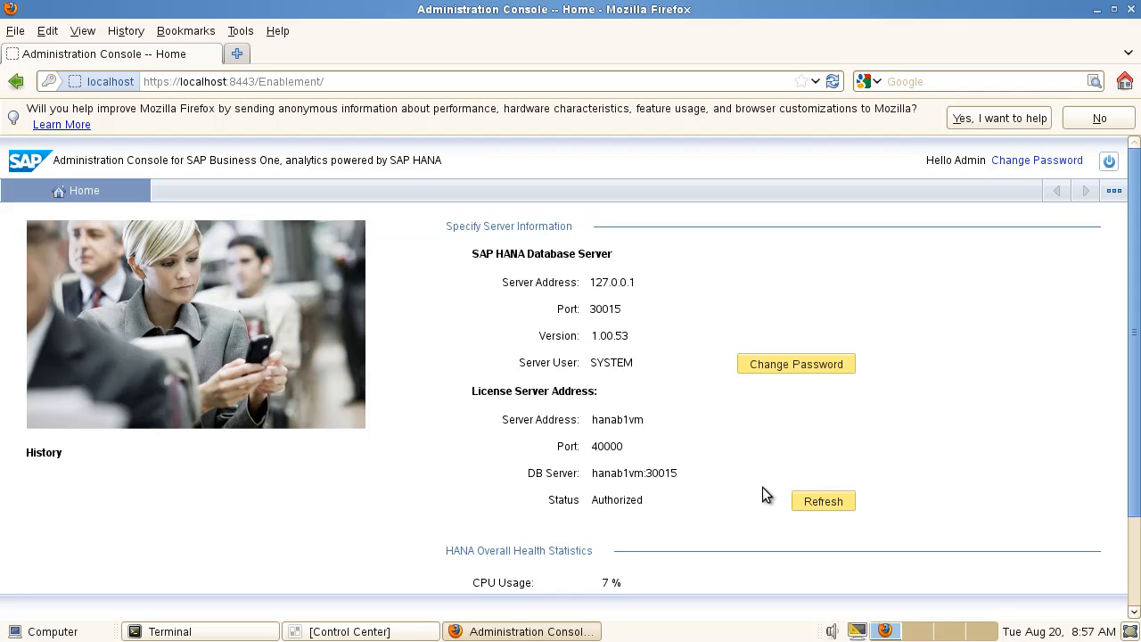